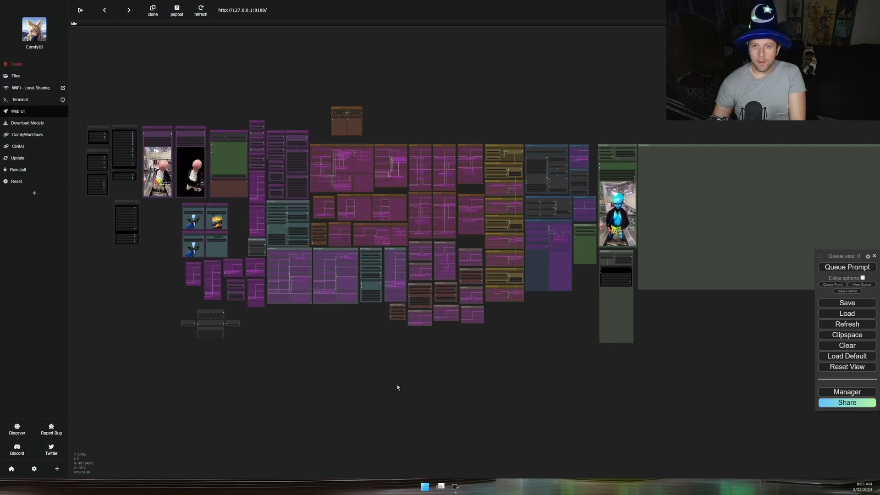
Examine the large video workflow, from its switch groups and video inputs to its mask, ControlNet and output groups
drag(369, 369, 394, 408)
scroll(167, 233, up, 5)
scroll(168, 234, up, 8)
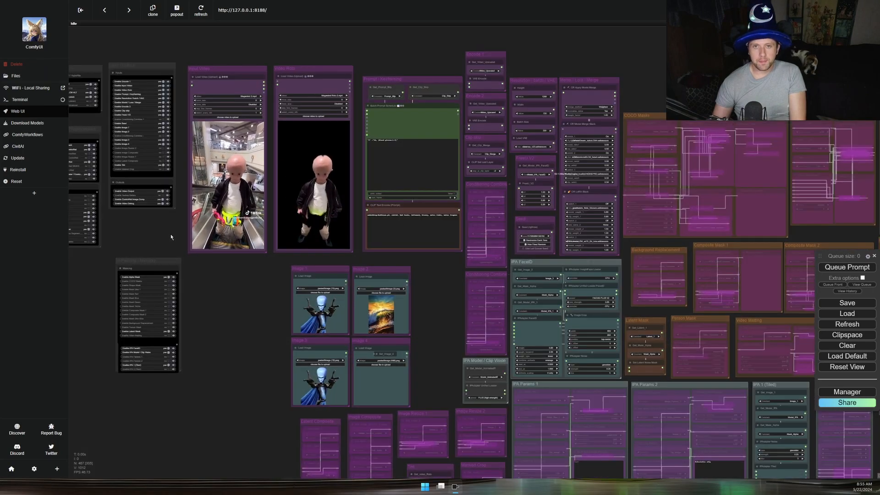
drag(233, 326, 452, 400)
scroll(354, 333, down, 10)
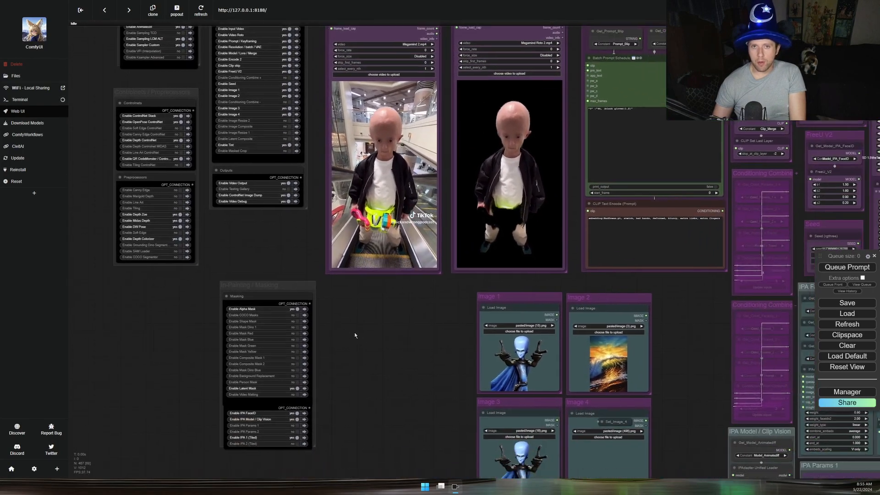
drag(685, 204, 304, 102)
drag(491, 113, 556, 91)
drag(387, 95, 491, 106)
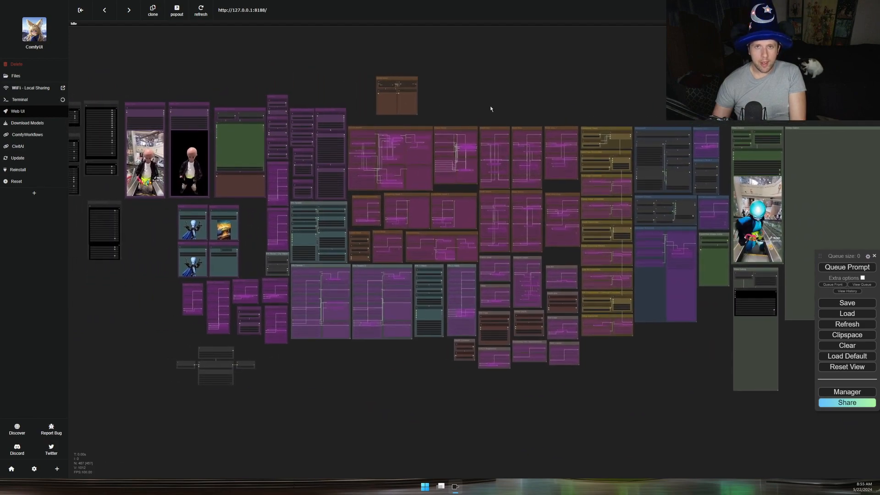
Load the default workflow and move the Load Checkpoint node up level with the positive prompt node
click(856, 357)
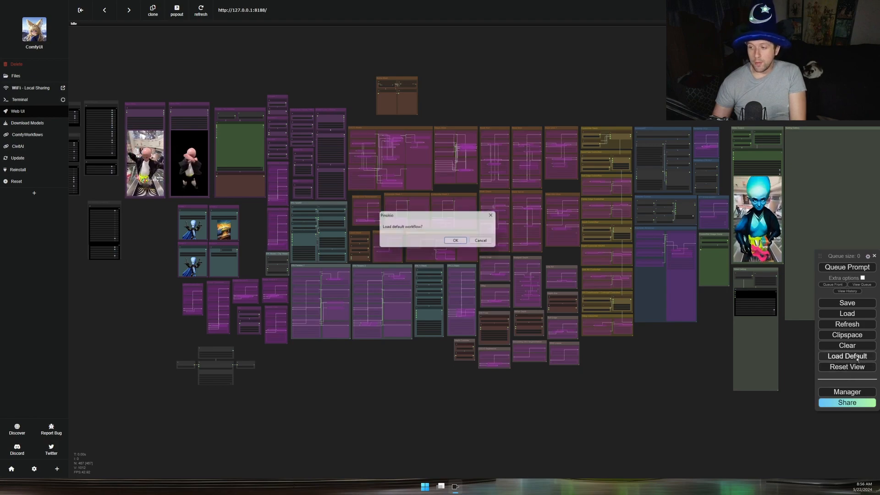
click(458, 241)
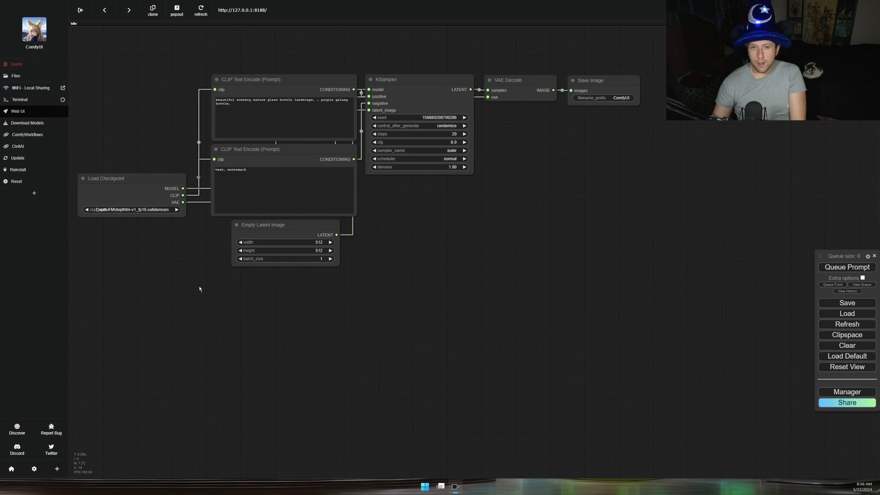
drag(198, 285, 320, 389)
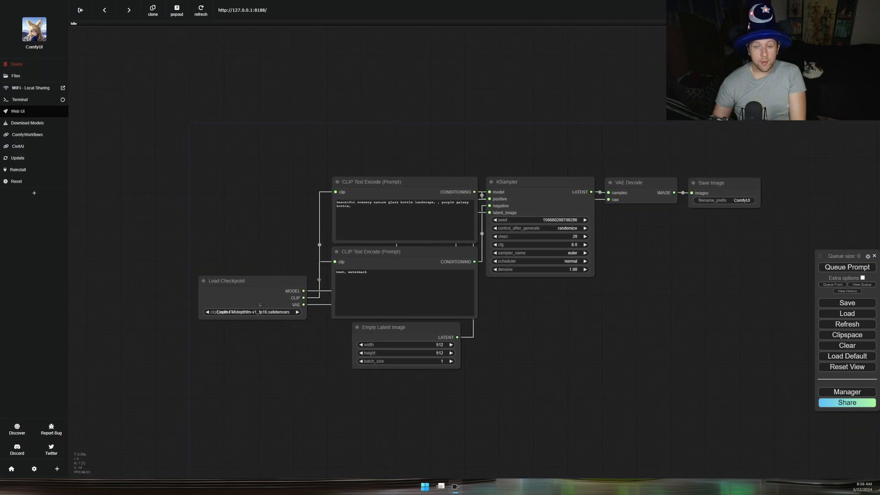
drag(262, 280, 262, 180)
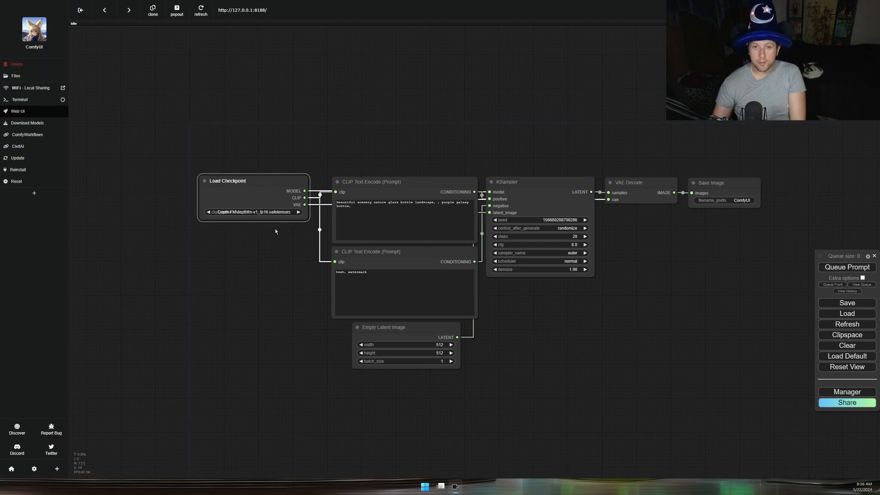
Set the Load Checkpoint node's model to SD 1.5\ghostmix_v20Novae.safetensors
scroll(269, 201, up, 9)
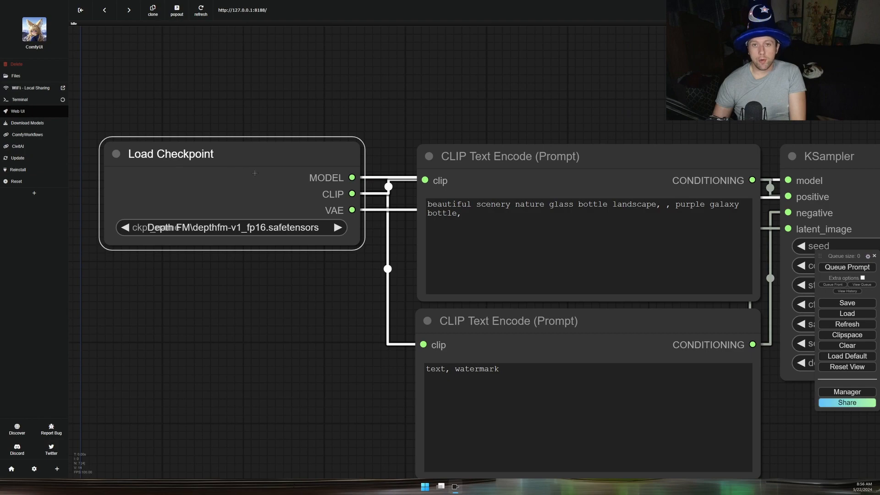
click(290, 228)
scroll(322, 312, down, 1)
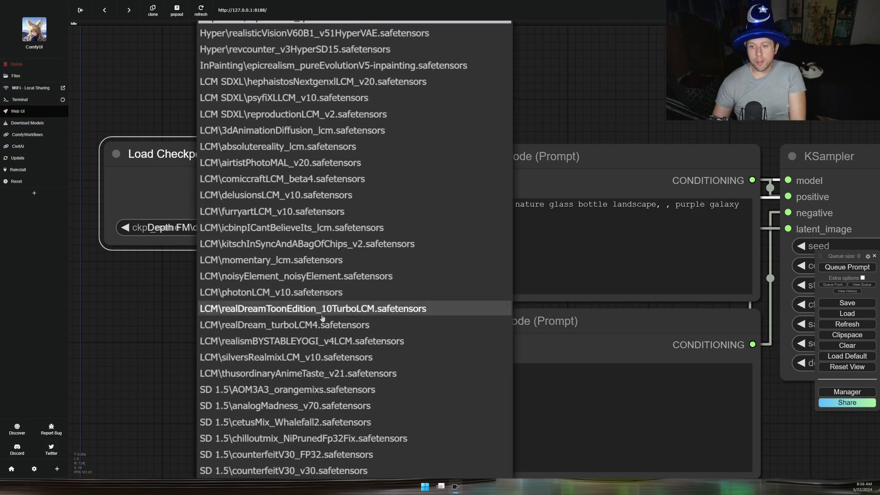
scroll(322, 318, down, 6)
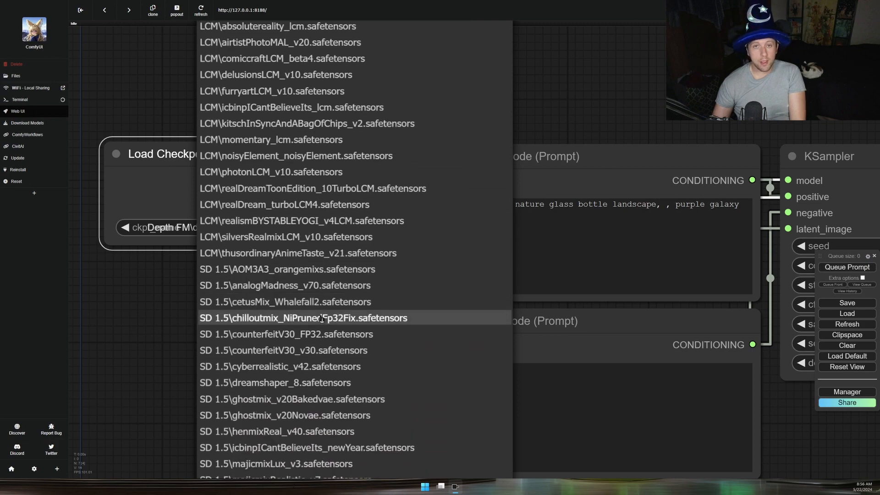
scroll(322, 319, down, 5)
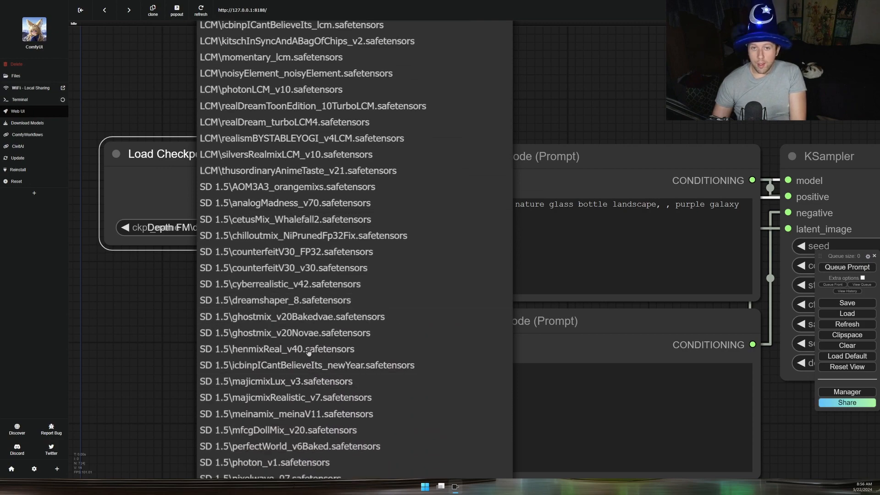
click(268, 334)
scroll(231, 285, down, 5)
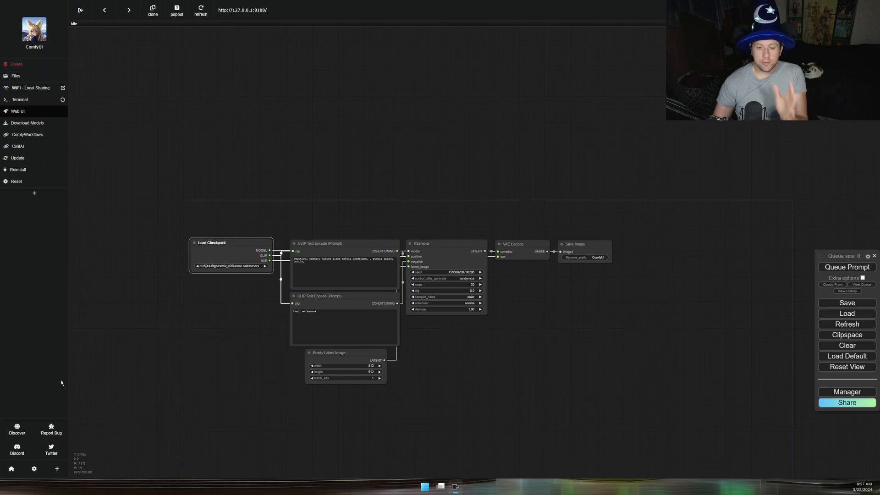
Search Pinokio's verified scripts for "comfyui" and open the ComfyUI download page
click(17, 433)
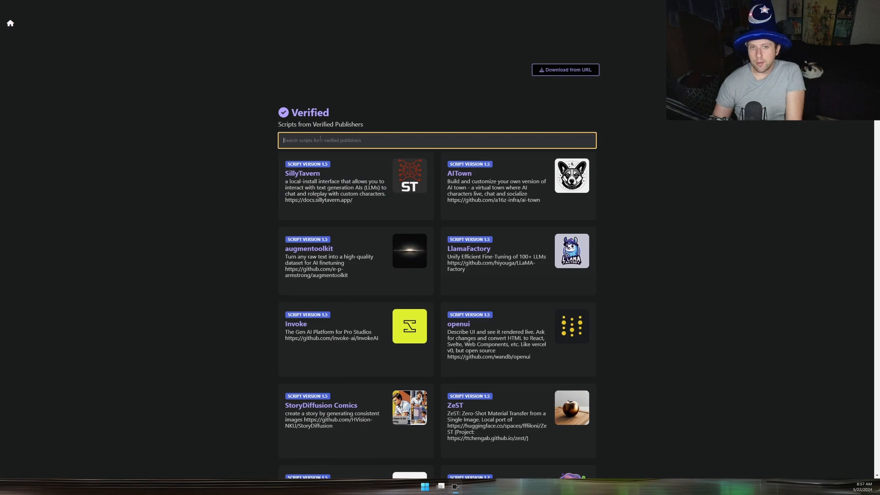
text(co)
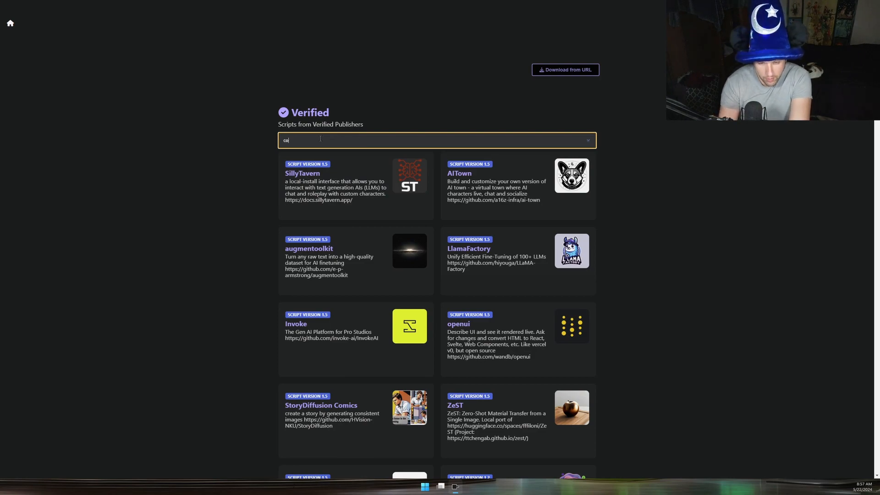
text(mfy)
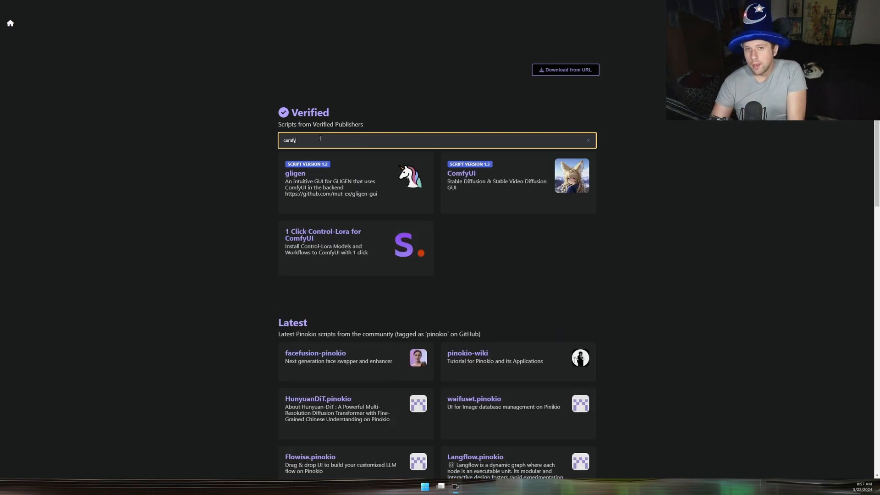
text(ui)
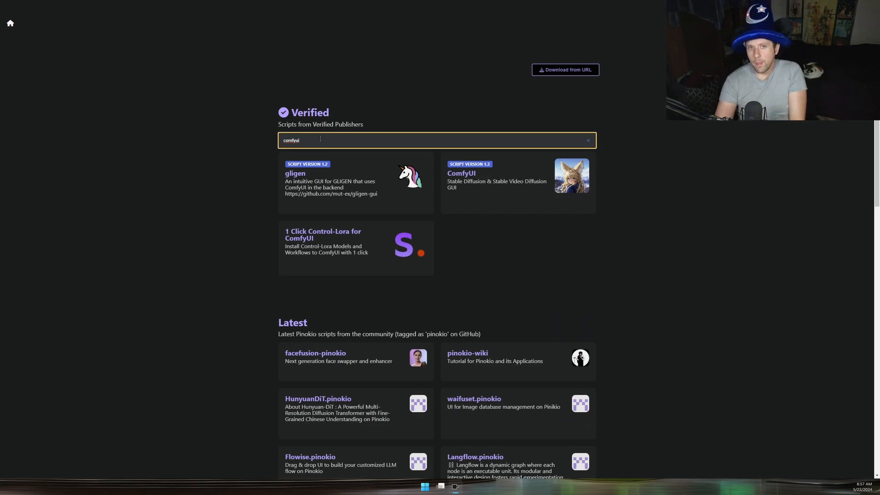
click(514, 176)
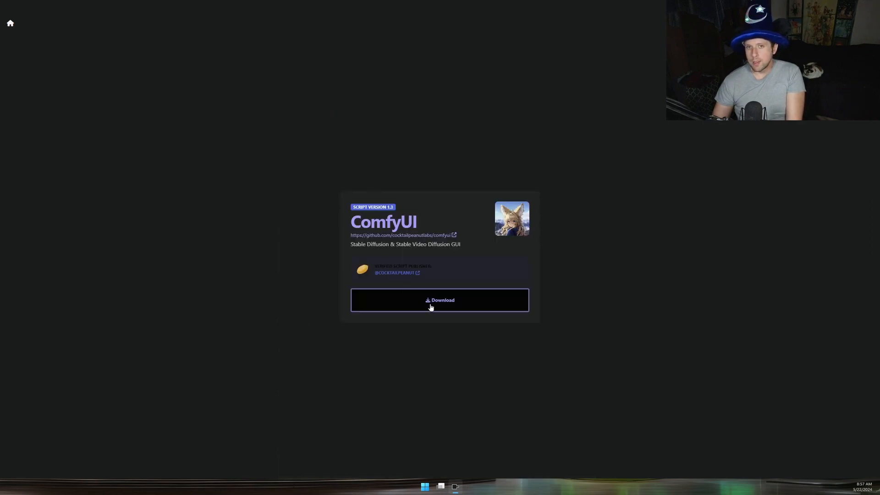
Return to the running ComfyUI installation and reopen its web interface
click(11, 25)
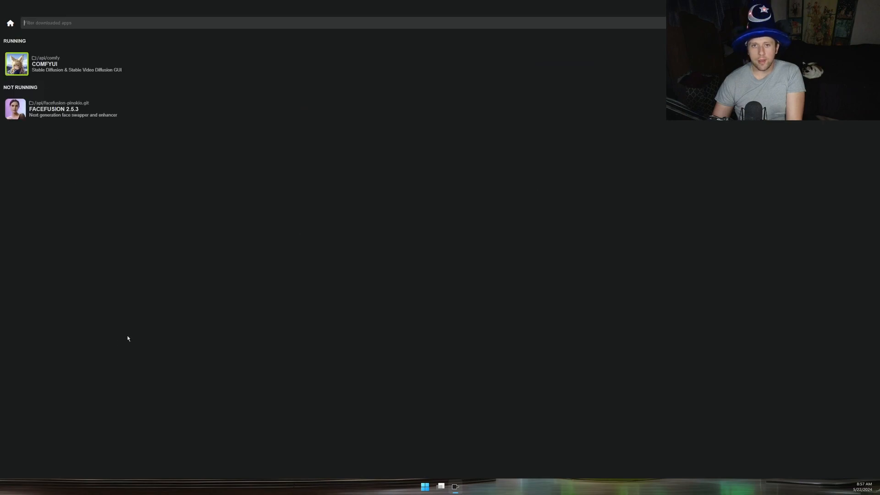
click(25, 59)
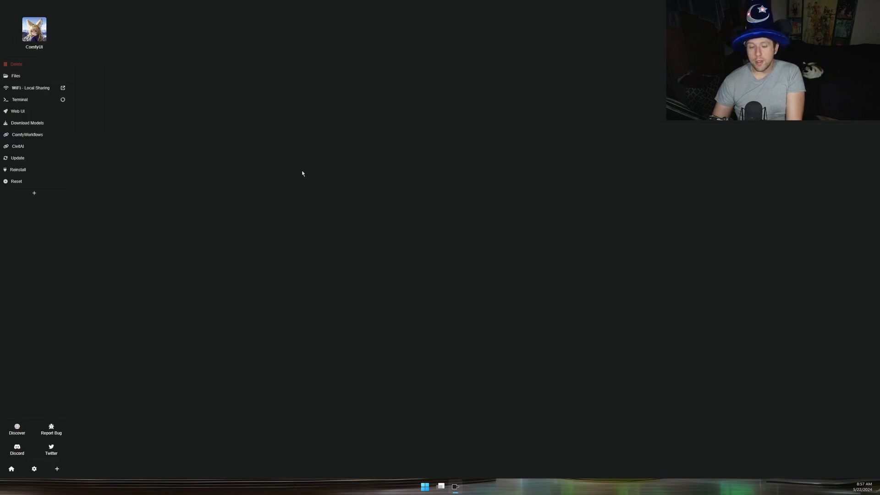
click(19, 113)
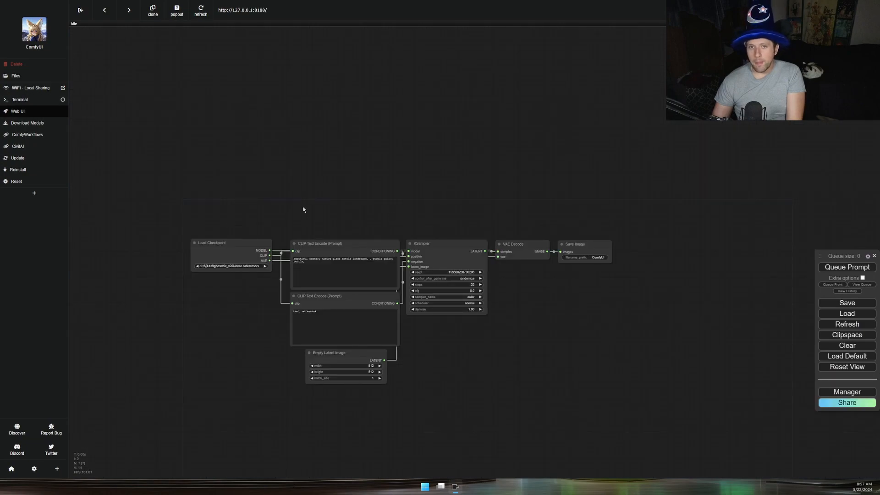
Move the positive prompt node above the Load Checkpoint level and raise the KSampler node beside it
drag(303, 210, 263, 126)
scroll(325, 209, up, 5)
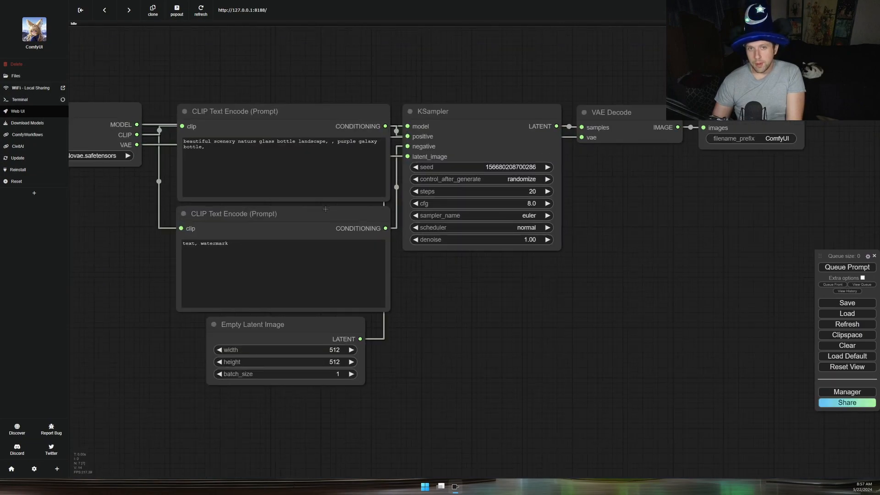
drag(284, 83, 409, 118)
drag(411, 150, 393, 44)
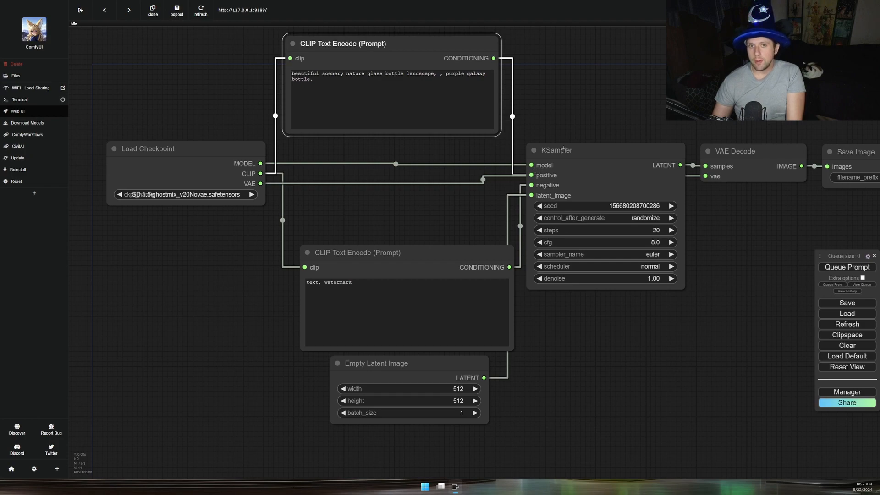
drag(563, 150, 580, 63)
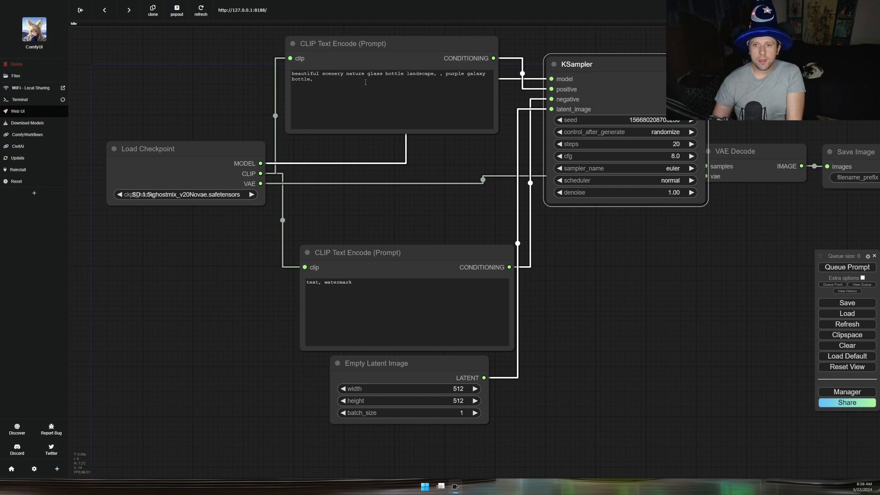
Spread the VAE Decode and Save Image nodes out beyond the KSampler so their links are clear
drag(616, 278, 284, 237)
click(549, 107)
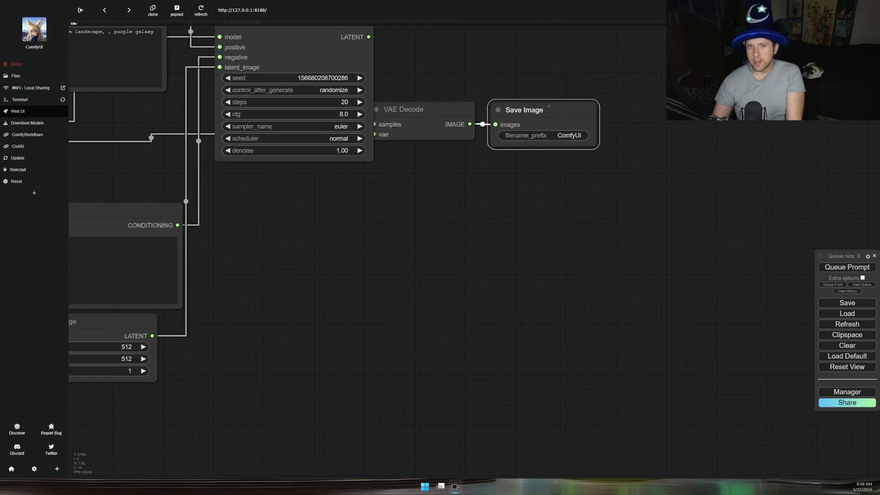
drag(548, 107, 660, 80)
drag(421, 109, 493, 62)
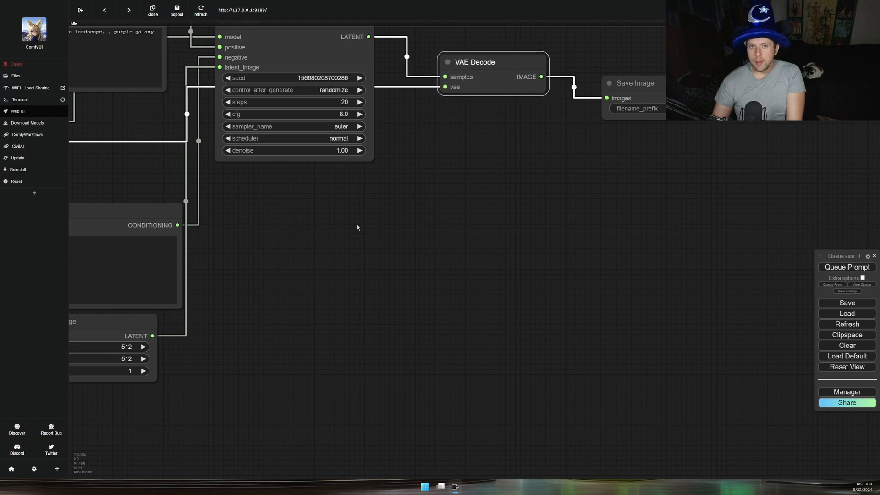
Move the negative prompt node slightly up, away from the Empty Latent Image node, and inspect its text and connections
drag(358, 227, 613, 283)
drag(323, 262, 311, 237)
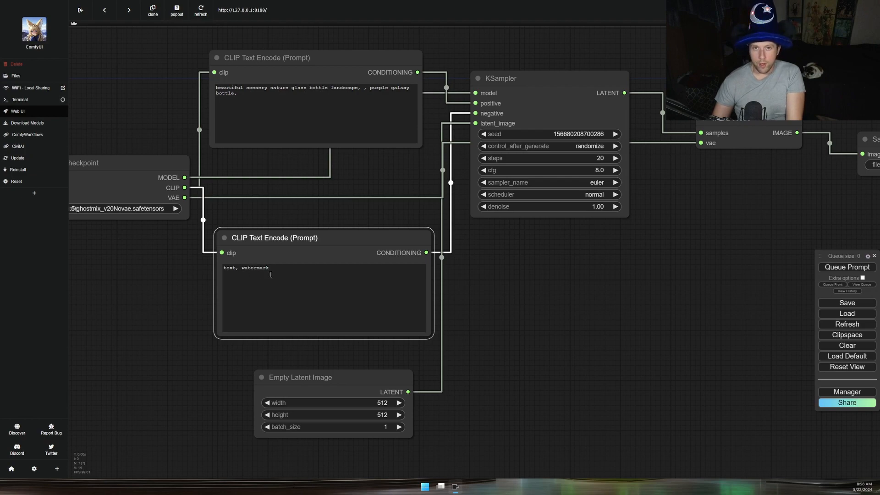
scroll(201, 286, up, 10)
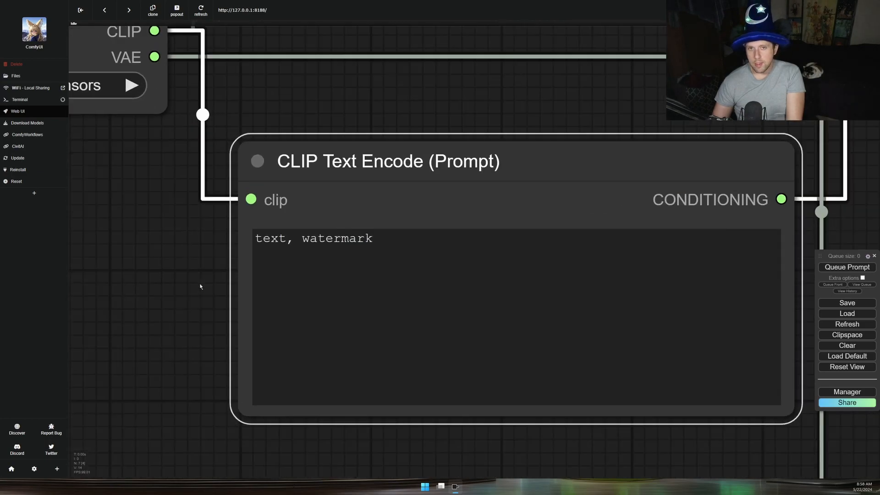
scroll(200, 287, up, 2)
scroll(122, 239, down, 5)
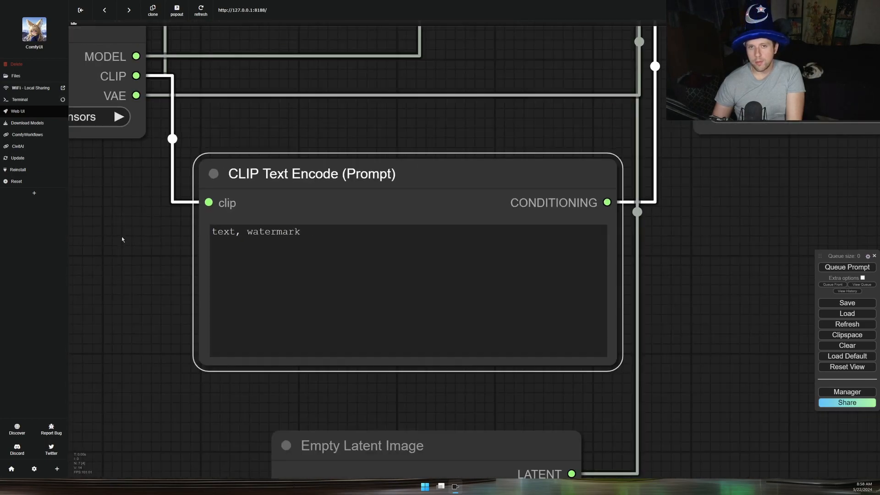
scroll(122, 239, down, 10)
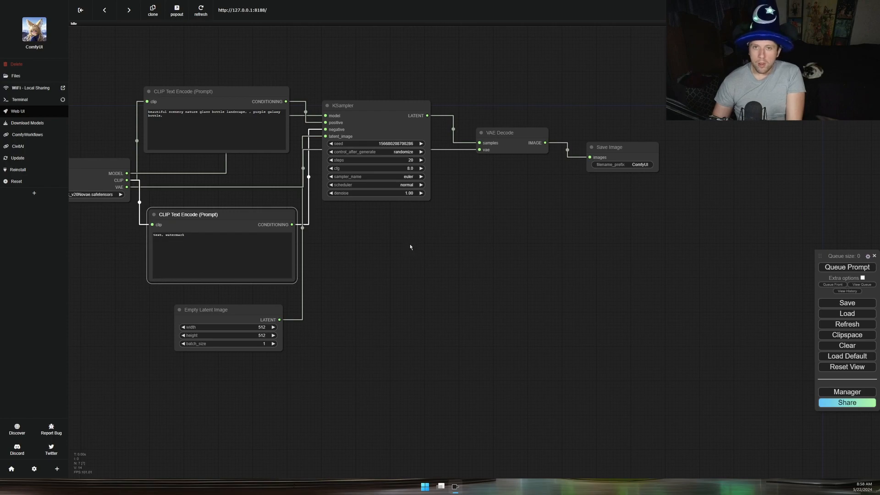
Lower the KSampler node to the Load Checkpoint level and shift VAE Decode closer to Save Image
drag(409, 246, 454, 264)
drag(418, 125, 442, 180)
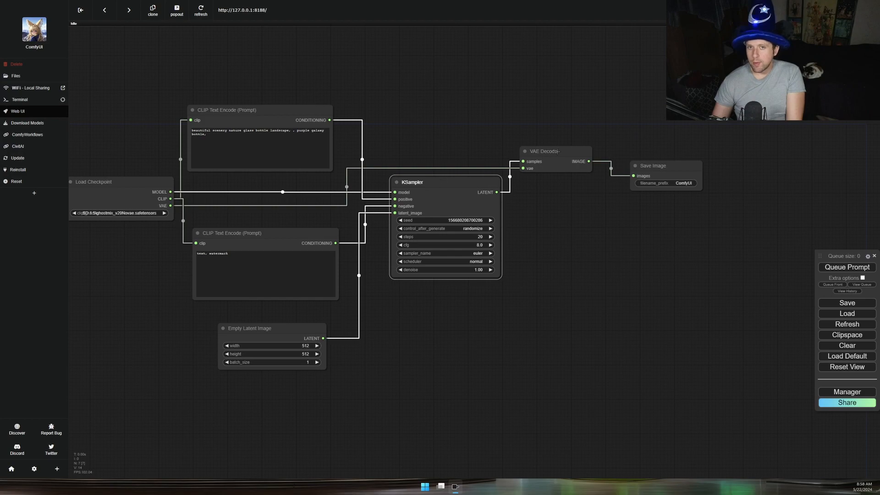
drag(558, 151, 567, 151)
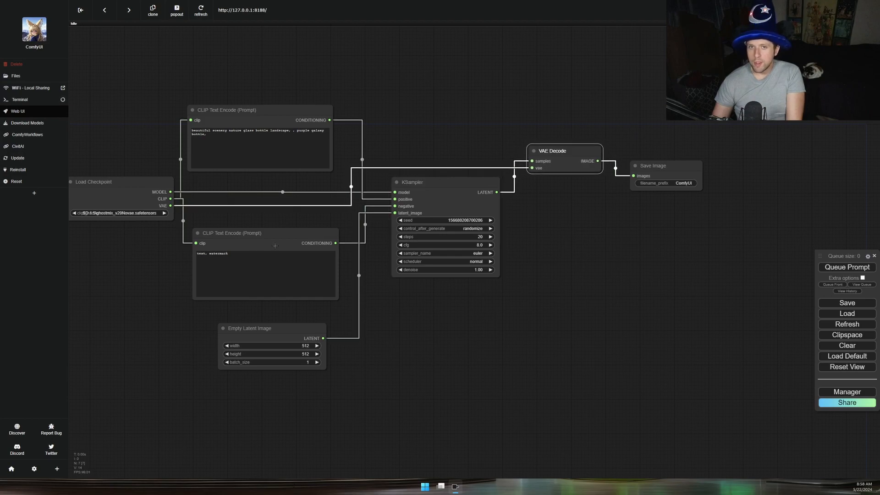
Examine the Load Checkpoint node's MODEL, CLIP and VAE outputs and its selected checkpoint name
drag(143, 269, 219, 255)
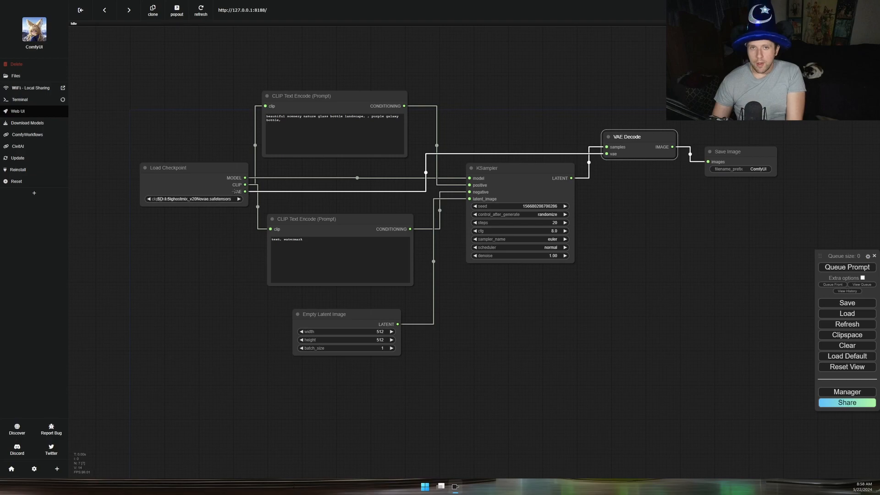
scroll(235, 191, up, 18)
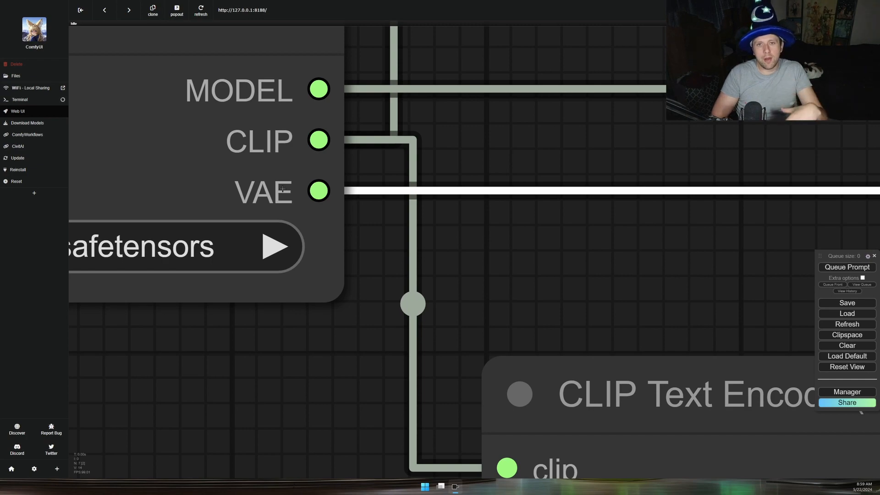
scroll(316, 203, down, 5)
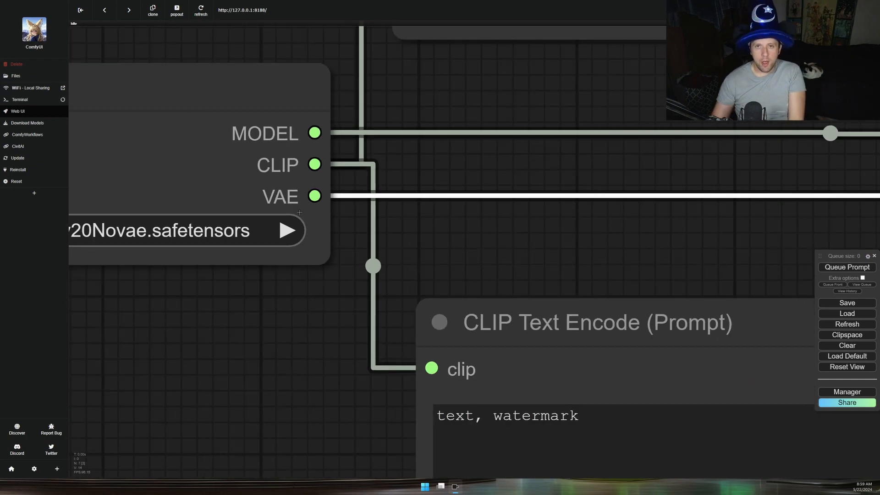
drag(209, 311, 357, 319)
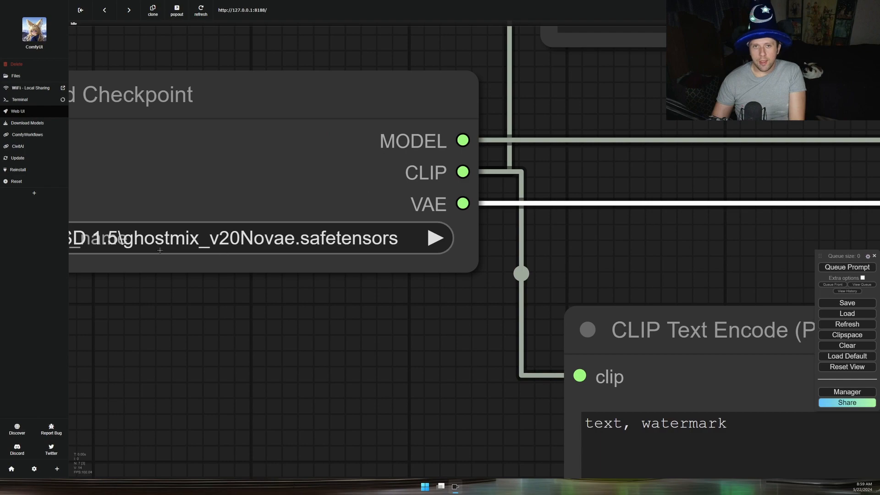
Examine the Empty Latent Image node's settings and link, and raise the Save Image node level with VAE Decode
scroll(179, 277, down, 10)
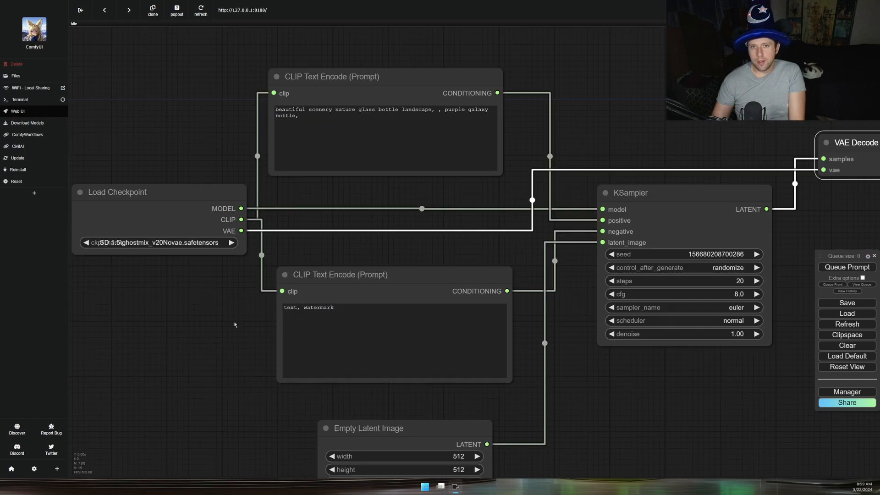
drag(229, 316, 169, 230)
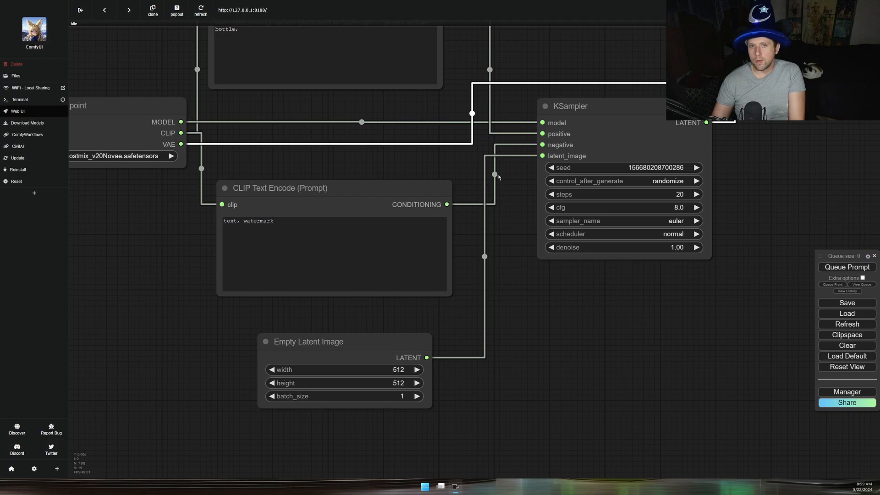
scroll(352, 425, up, 7)
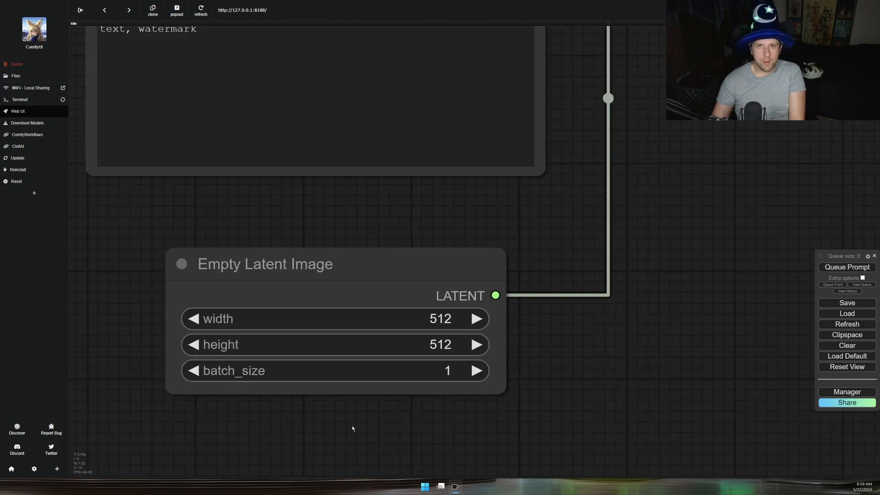
drag(352, 425, 418, 385)
scroll(418, 386, down, 6)
scroll(418, 385, down, 4)
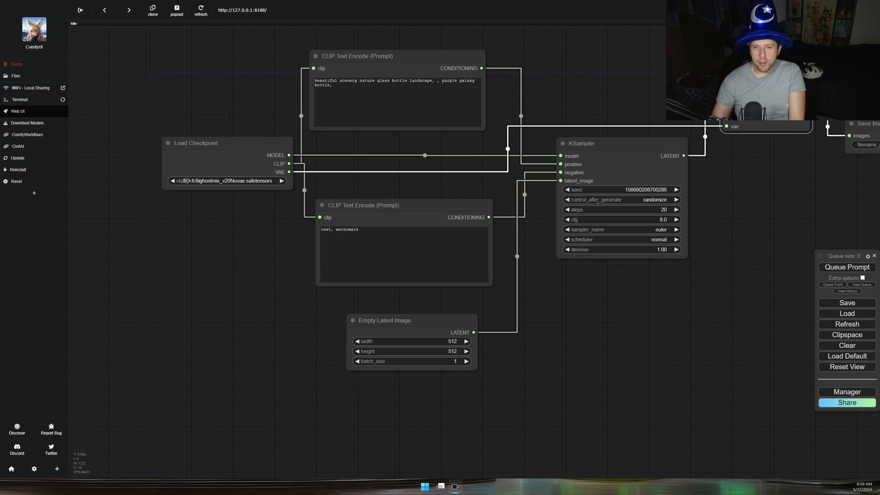
drag(730, 217, 566, 217)
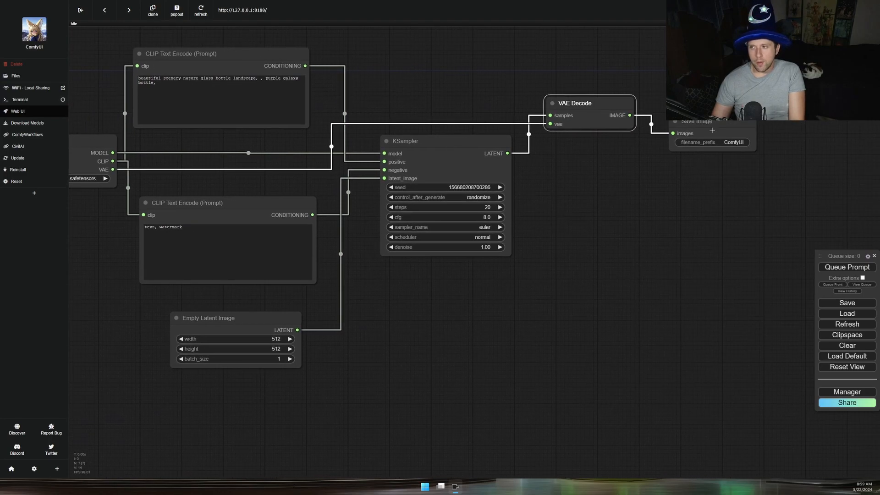
drag(695, 127, 698, 110)
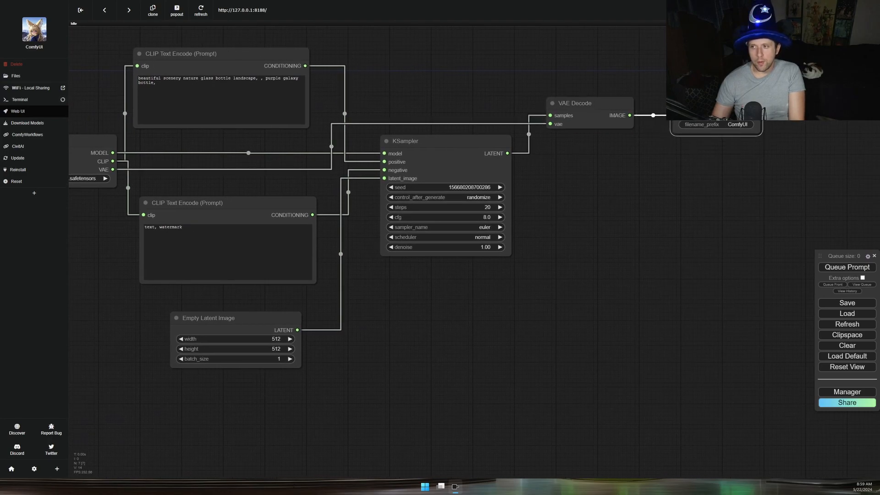
Examine the KSampler's inputs and the Empty Latent Image node's width, height, batch_size and LATENT link
drag(436, 344, 553, 278)
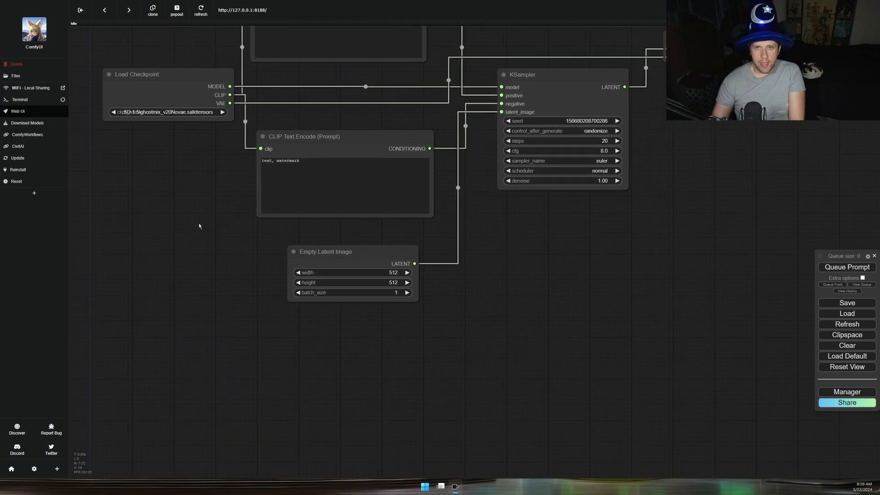
scroll(529, 112, up, 15)
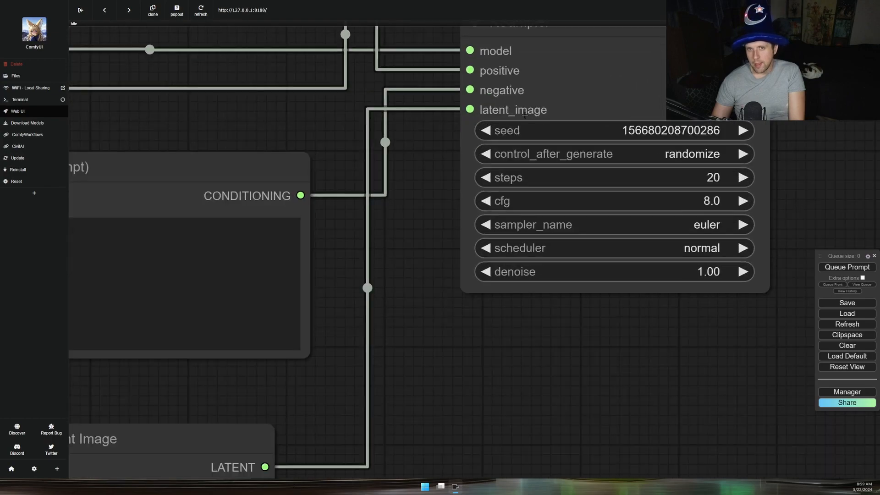
scroll(417, 139, down, 15)
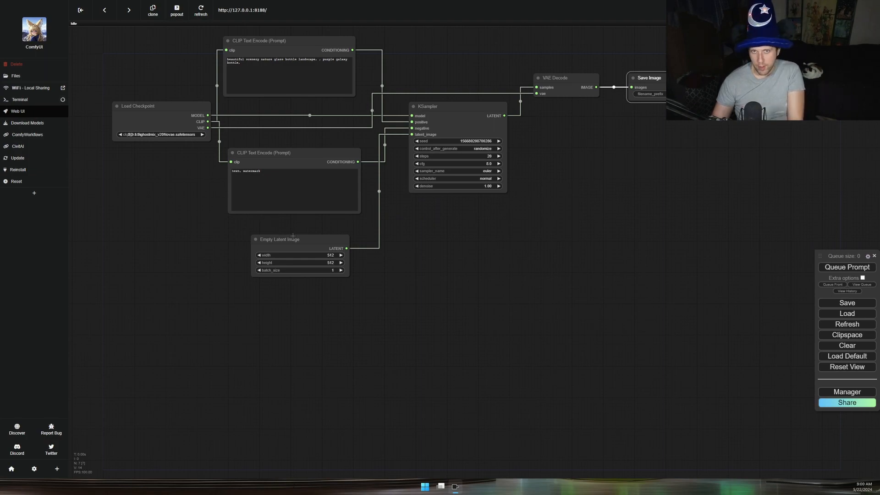
scroll(311, 237, up, 5)
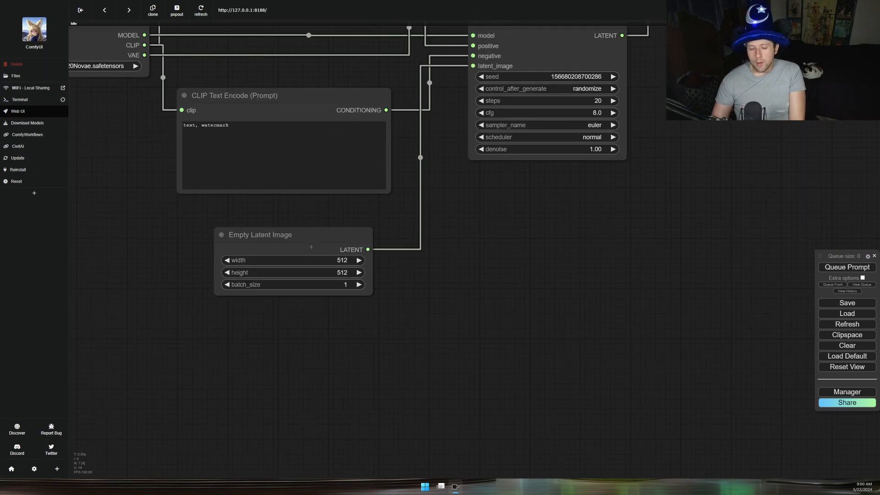
scroll(311, 247, up, 4)
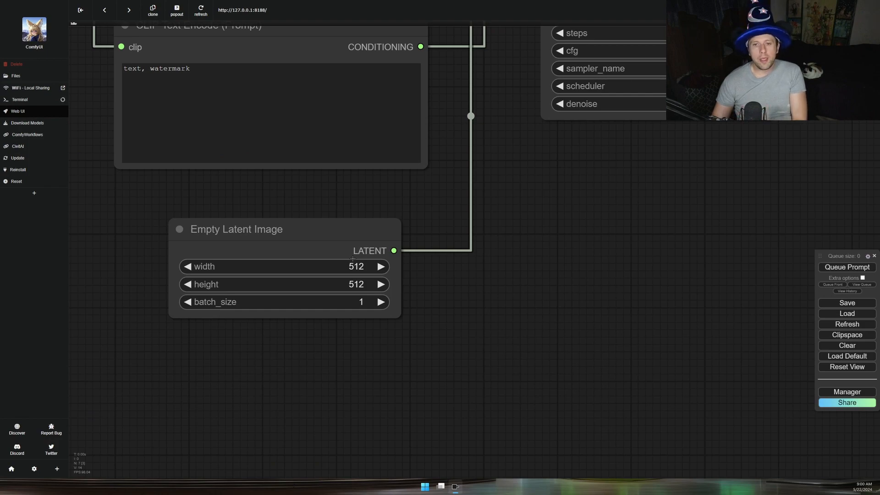
scroll(353, 271, up, 4)
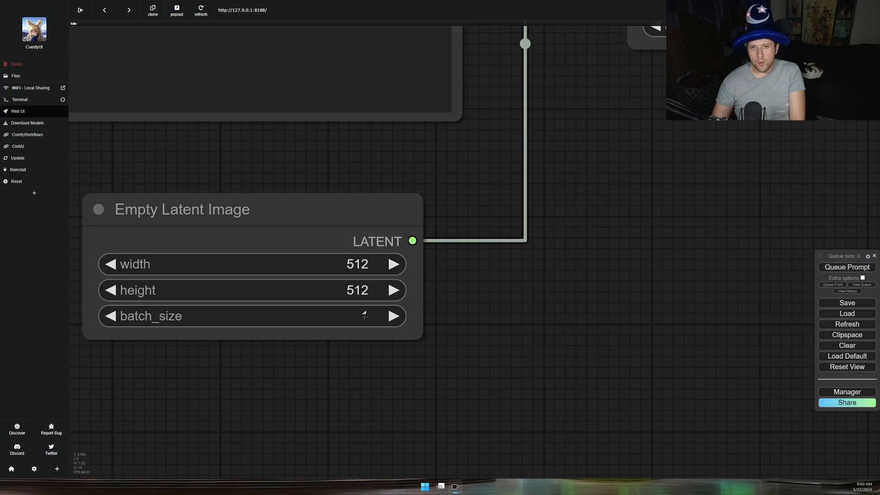
scroll(365, 316, down, 10)
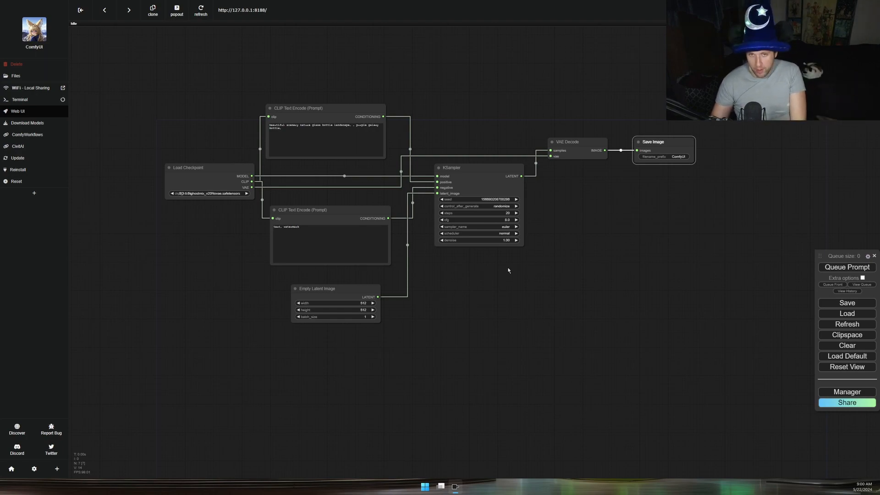
scroll(351, 312, up, 8)
scroll(351, 312, up, 1)
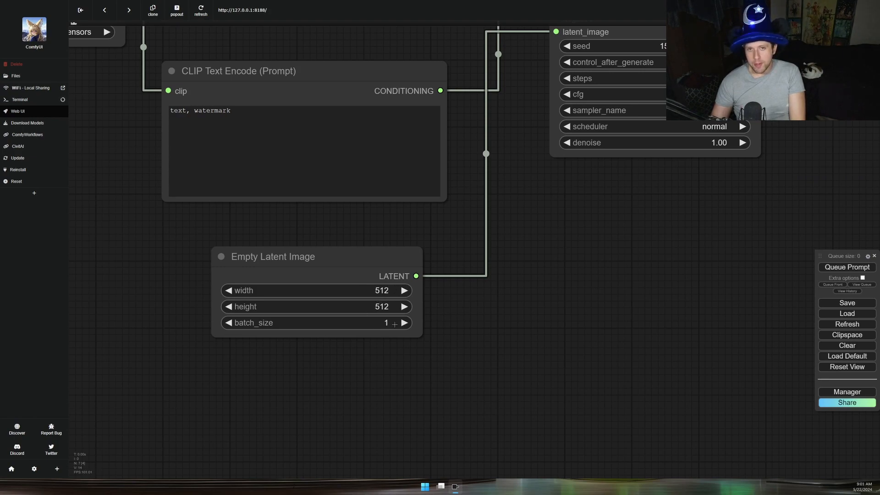
Trace the links from Load Checkpoint through both prompt nodes into the KSampler, and examine the KSampler's inputs and settings
drag(546, 269, 570, 456)
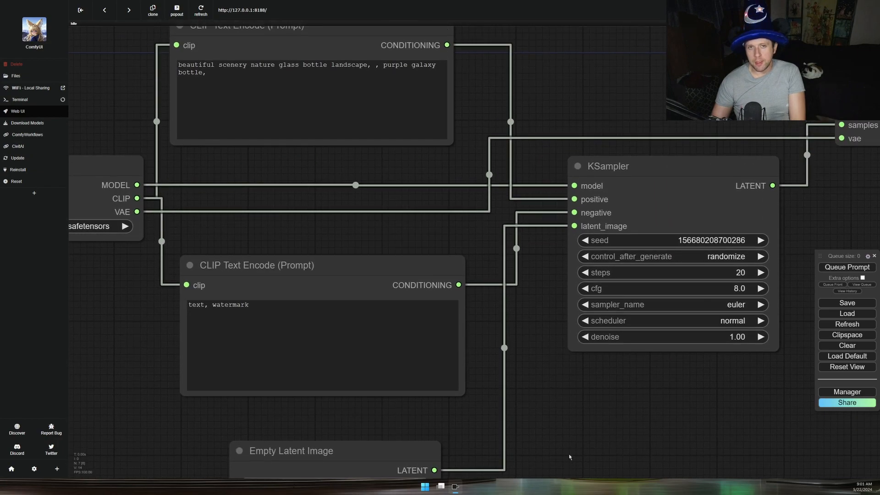
drag(242, 178, 283, 238)
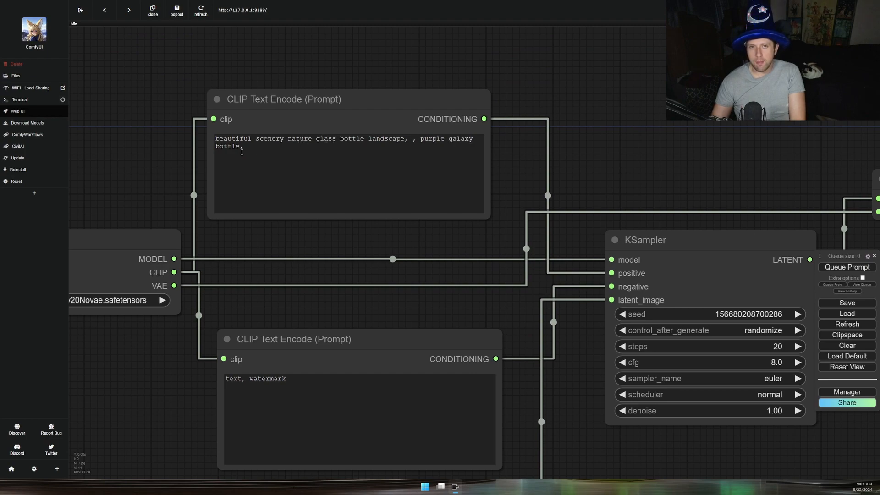
scroll(175, 226, down, 10)
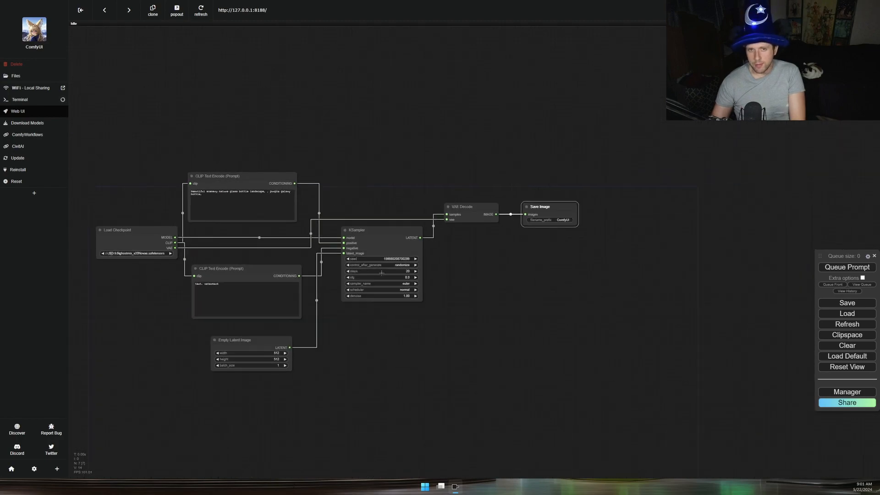
scroll(381, 273, up, 10)
drag(213, 328, 416, 230)
drag(239, 147, 491, 191)
drag(419, 248, 223, 241)
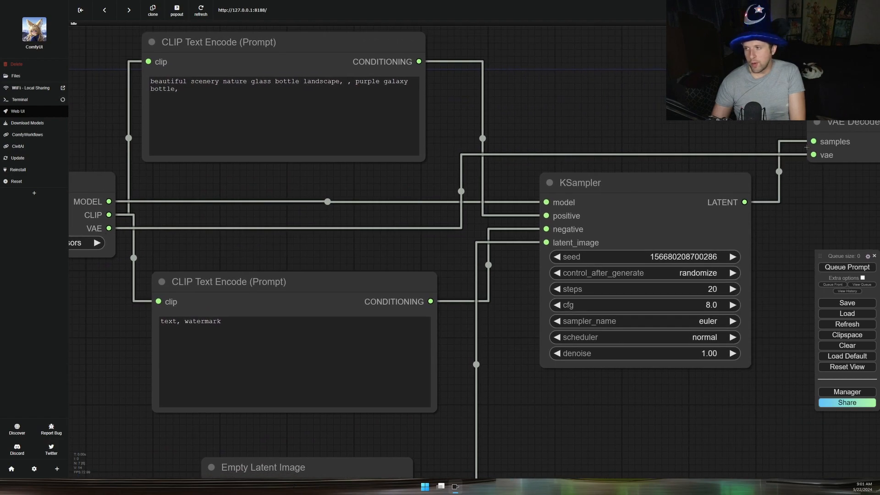
drag(164, 216, 389, 240)
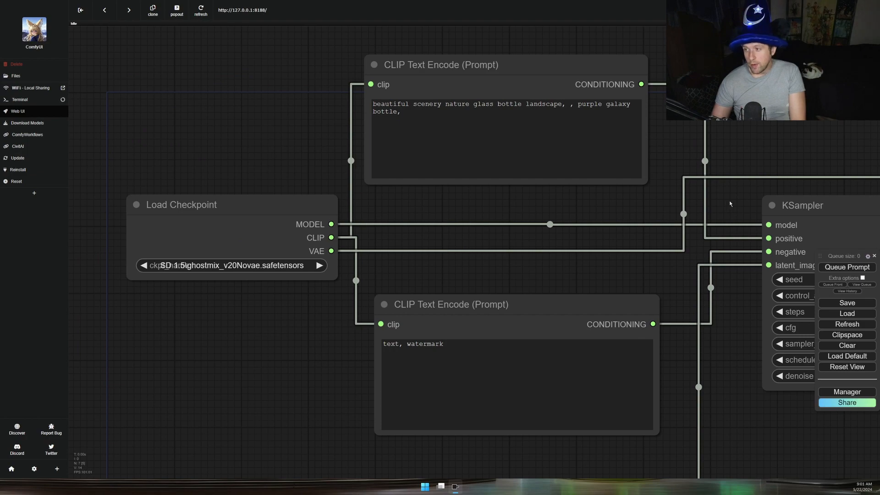
drag(730, 203, 482, 207)
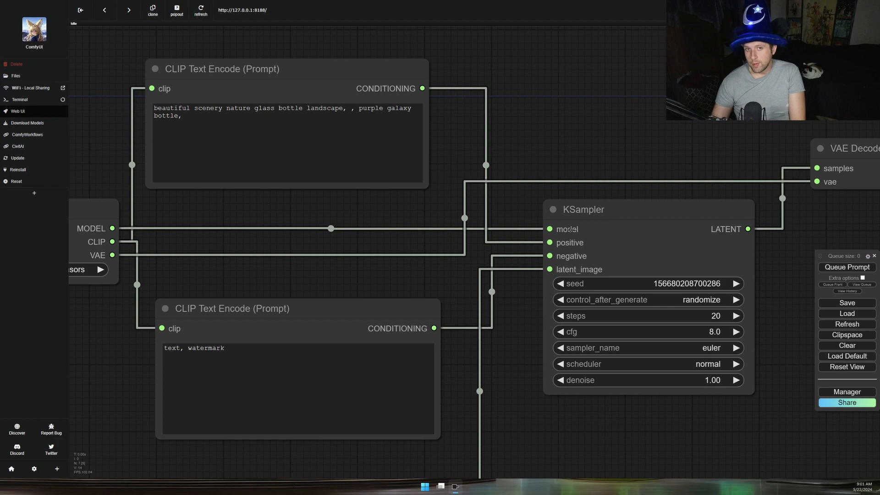
scroll(698, 245, up, 4)
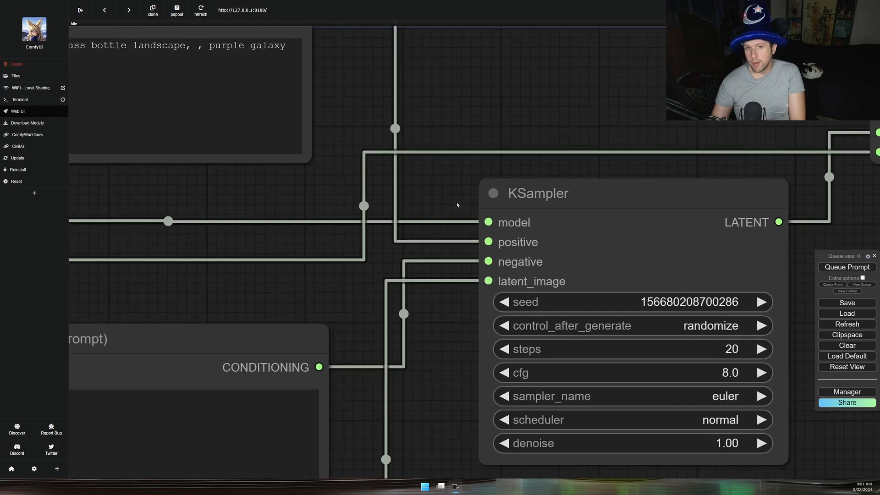
drag(457, 205, 335, 176)
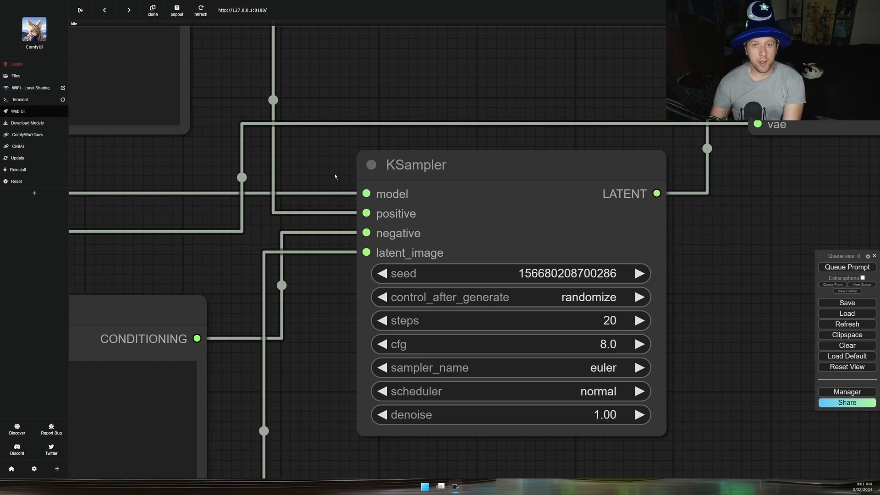
Queue the prompt to run the workflow, and examine the generated image in the Save Image node
scroll(335, 176, down, 9)
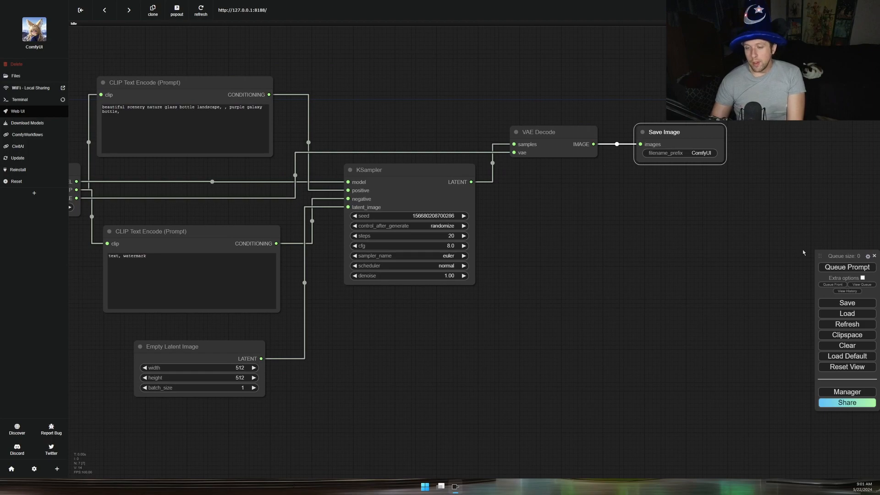
click(847, 267)
drag(436, 324, 558, 329)
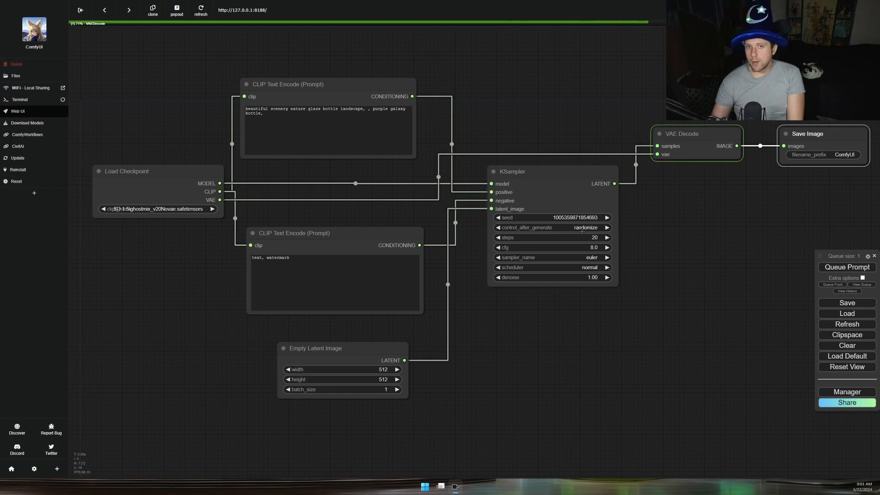
drag(676, 237, 270, 289)
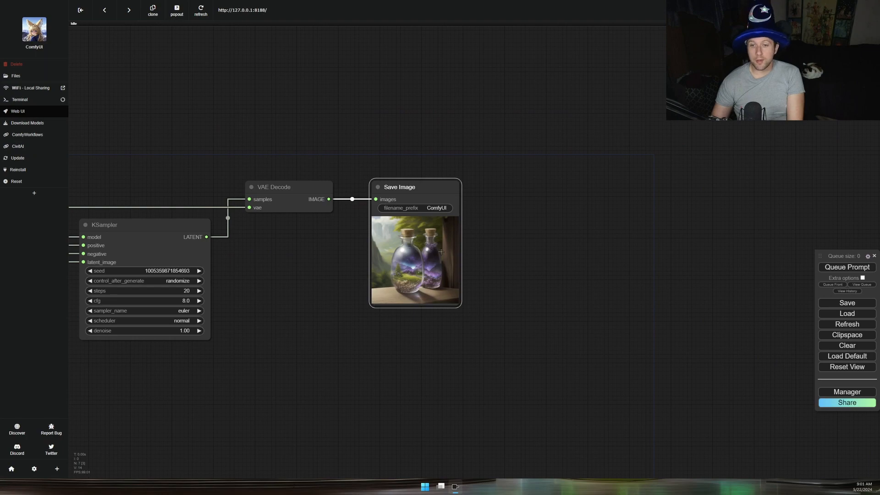
scroll(414, 274, up, 5)
scroll(413, 256, up, 8)
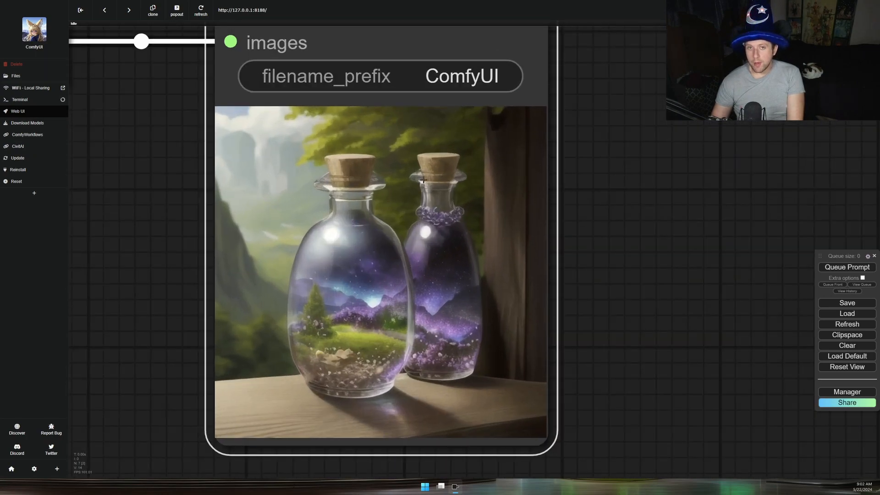
scroll(471, 221, down, 12)
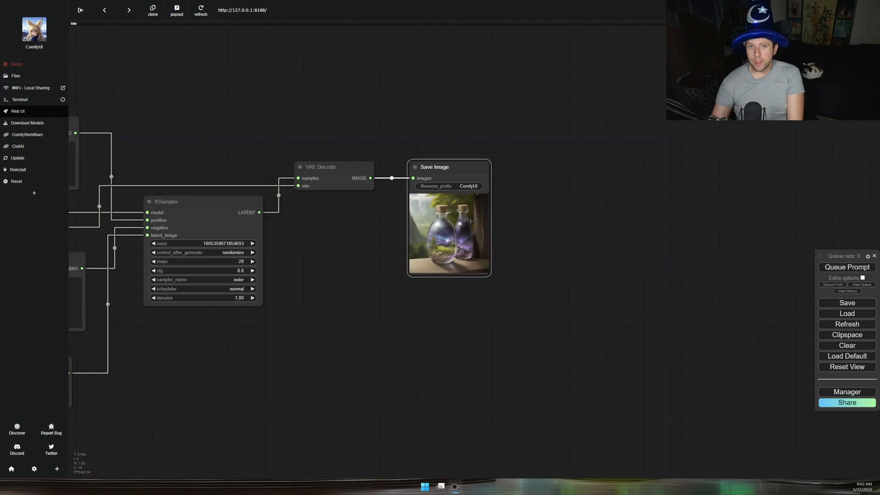
drag(319, 268, 621, 318)
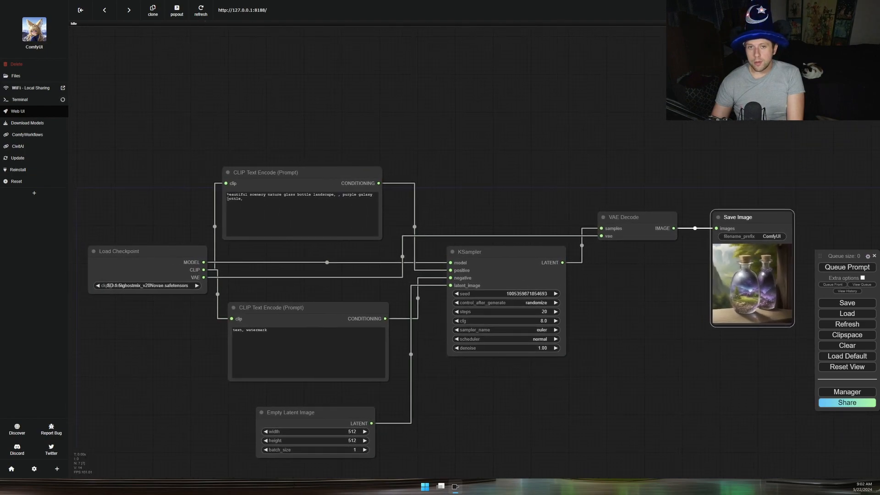
scroll(720, 287, up, 10)
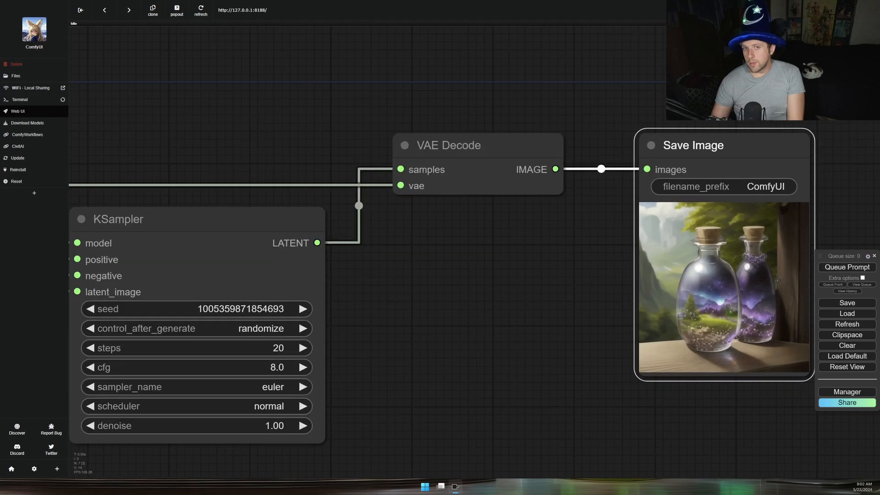
scroll(776, 280, down, 8)
scroll(259, 363, down, 1)
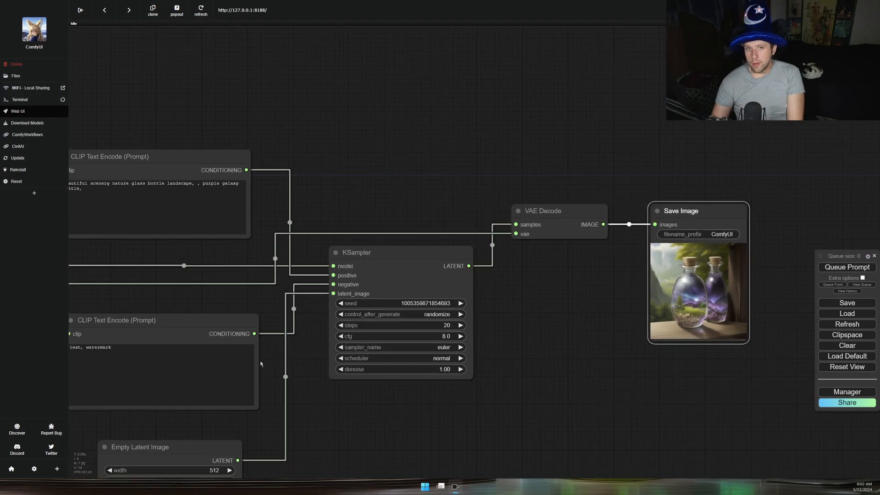
Shift the negative prompt node slightly up and toward the Load Checkpoint node, and inspect its text
drag(258, 363, 403, 352)
scroll(164, 332, up, 2)
scroll(161, 331, up, 3)
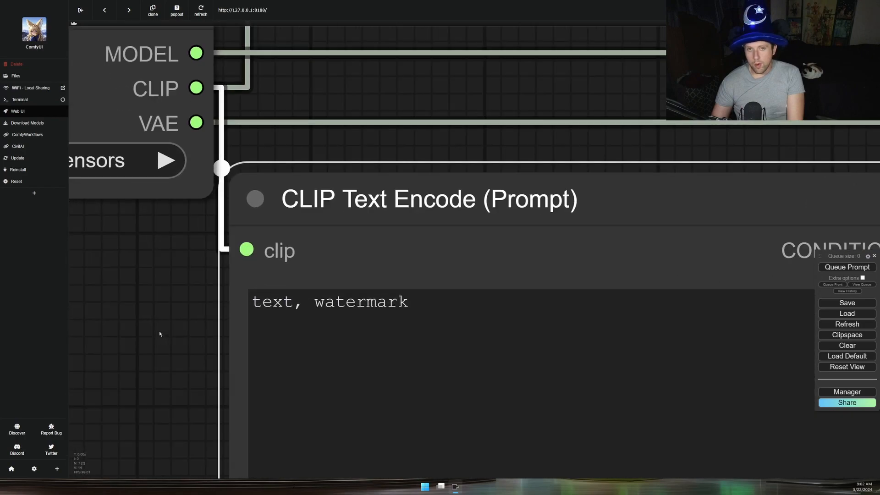
scroll(159, 331, down, 5)
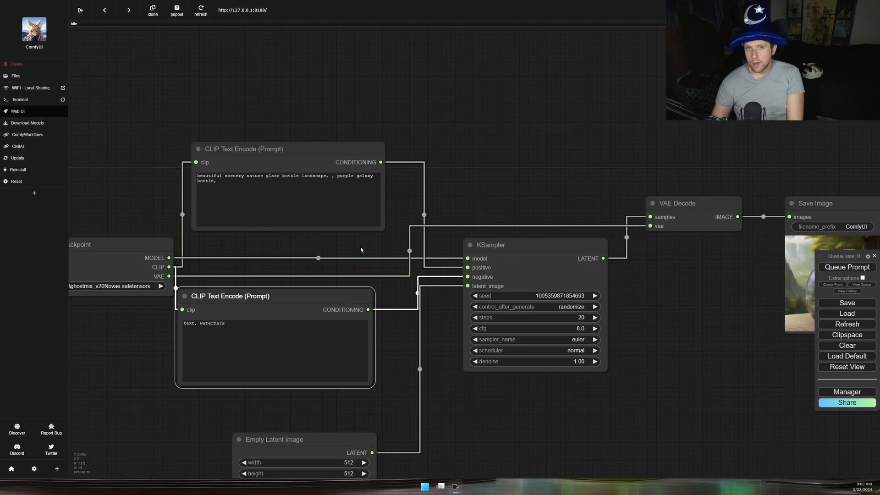
Replace the positive prompt text with "Ghost in a crab shell"
scroll(229, 168, up, 3)
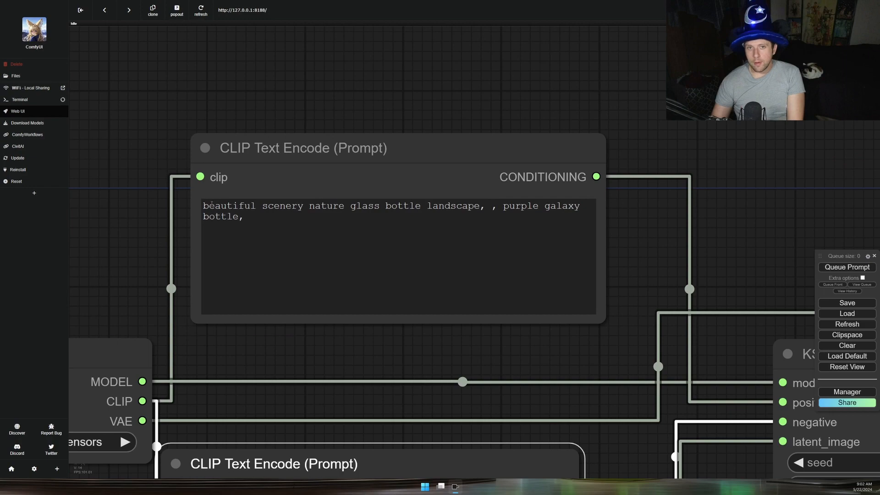
drag(204, 205, 430, 220)
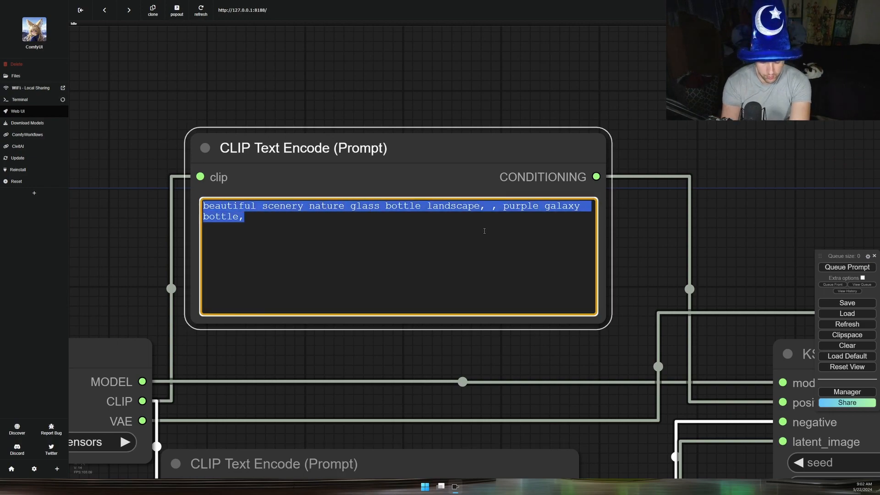
text(Ghost )
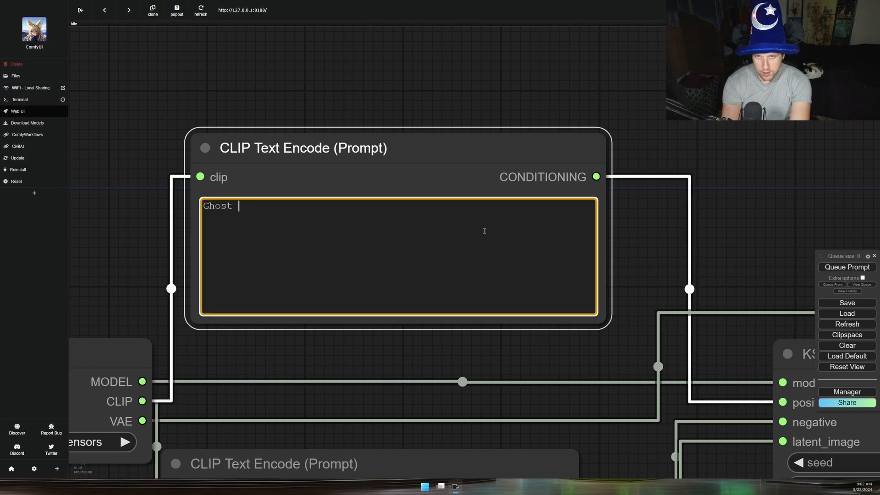
text(in a )
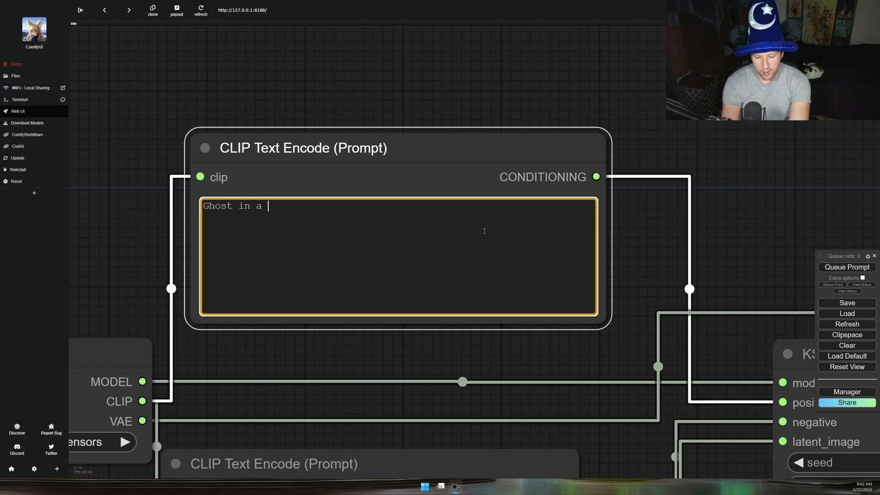
text(crab she)
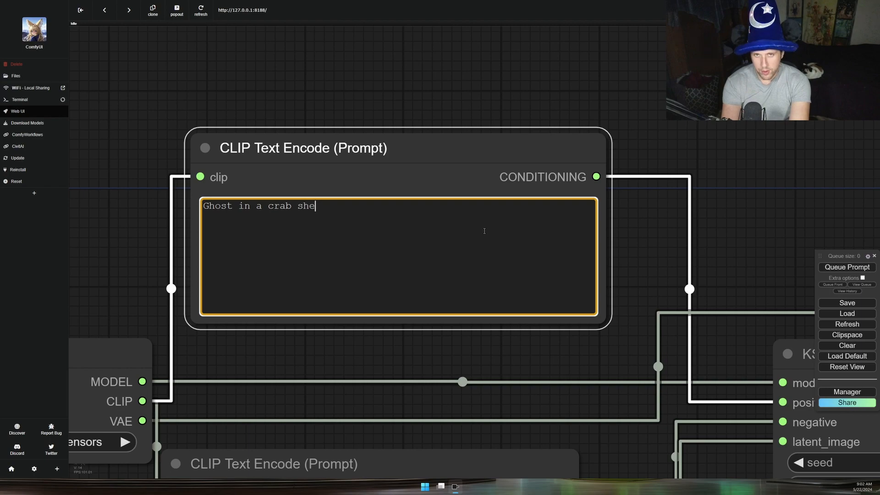
text(ll)
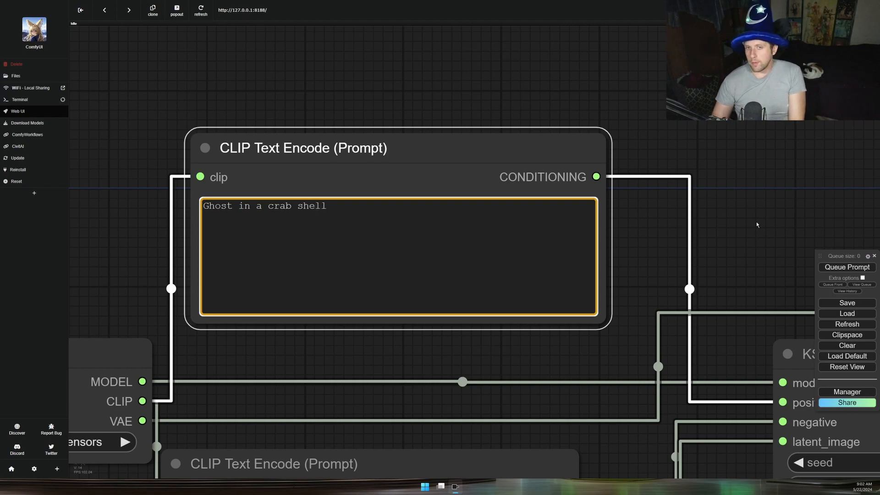
Queue the crab shell prompt and examine the generated image up close in the Save Image node
click(847, 266)
scroll(129, 204, down, 5)
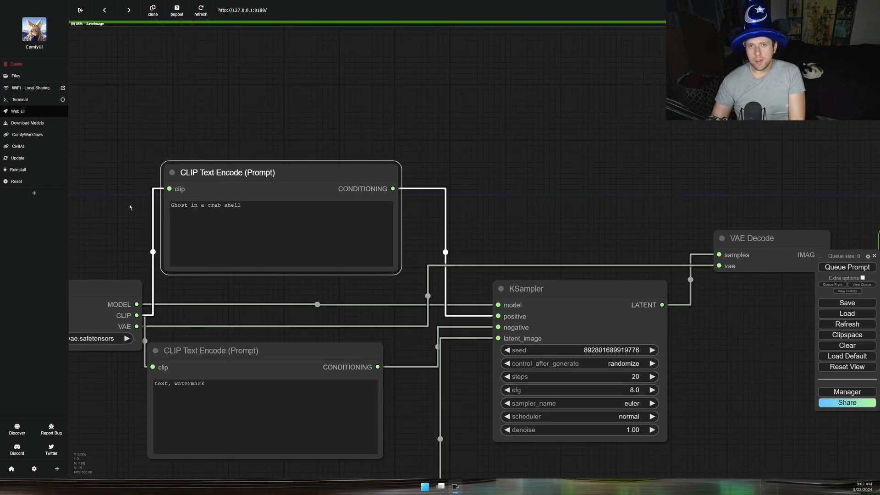
scroll(129, 205, down, 5)
drag(491, 164, 250, 168)
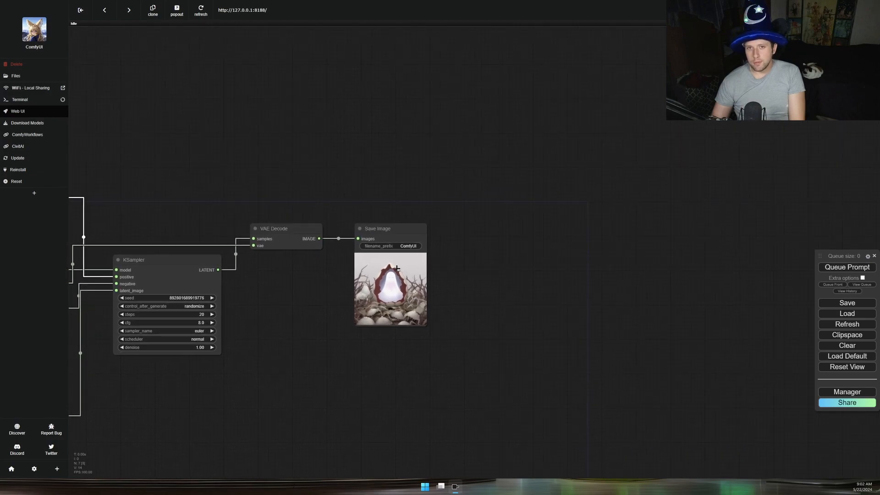
scroll(396, 269, up, 15)
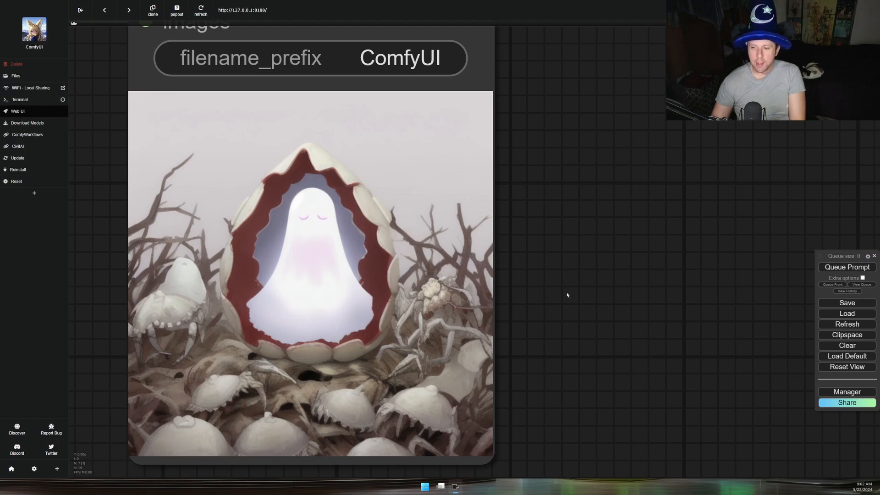
Replace the positive prompt text with "hairy bird"
scroll(566, 295, down, 20)
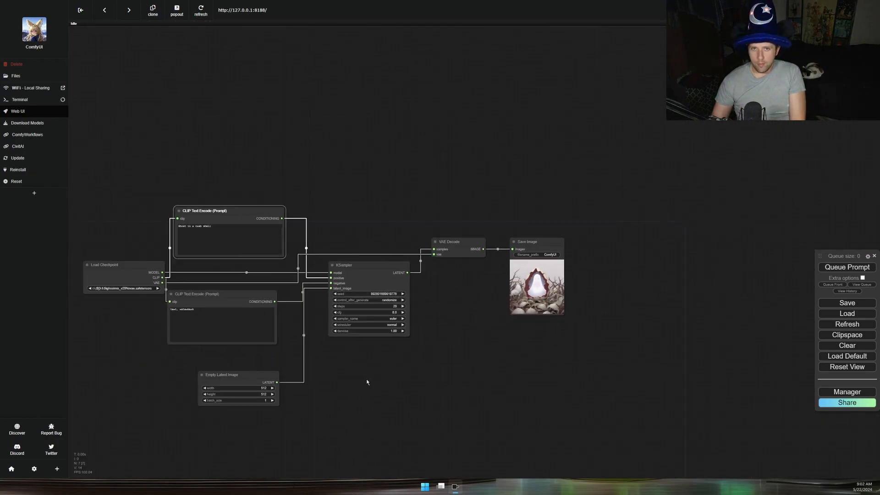
drag(367, 381, 453, 398)
scroll(248, 228, up, 14)
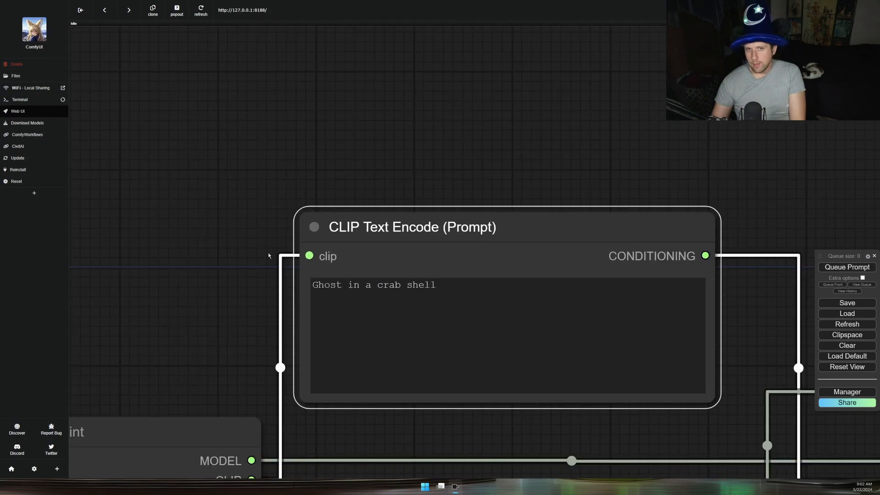
drag(269, 255, 141, 190)
drag(186, 220, 311, 223)
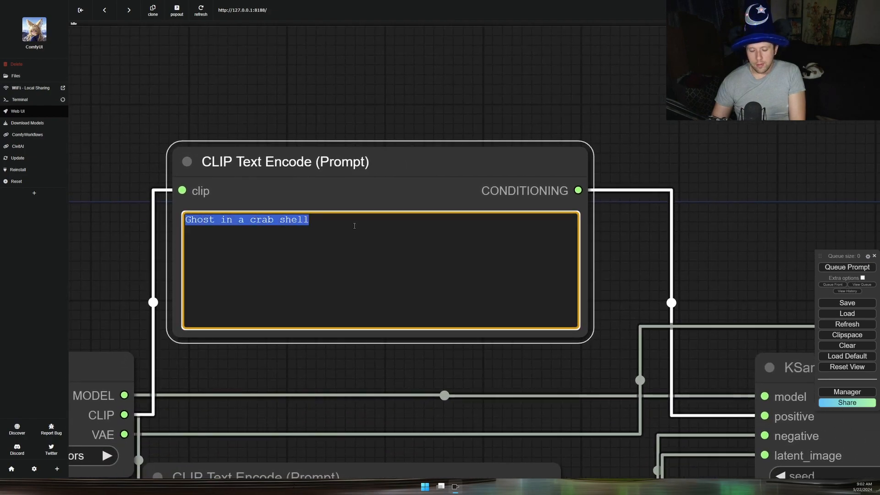
text(hairy )
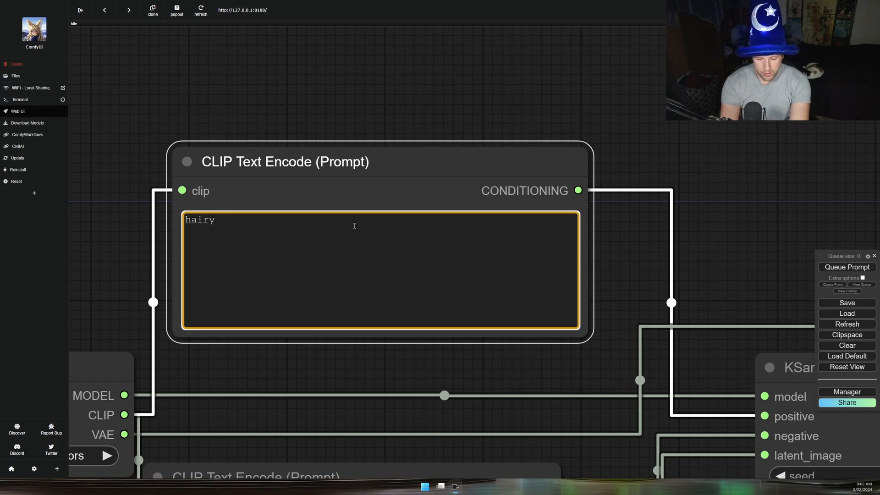
text(bird)
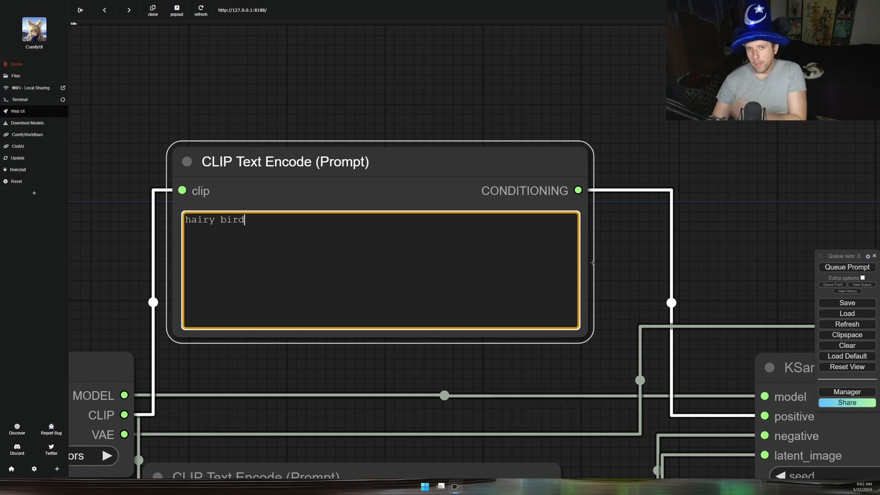
Queue the hairy bird prompt and examine the generated image up close in the Save Image node
key(ctrl+Return)
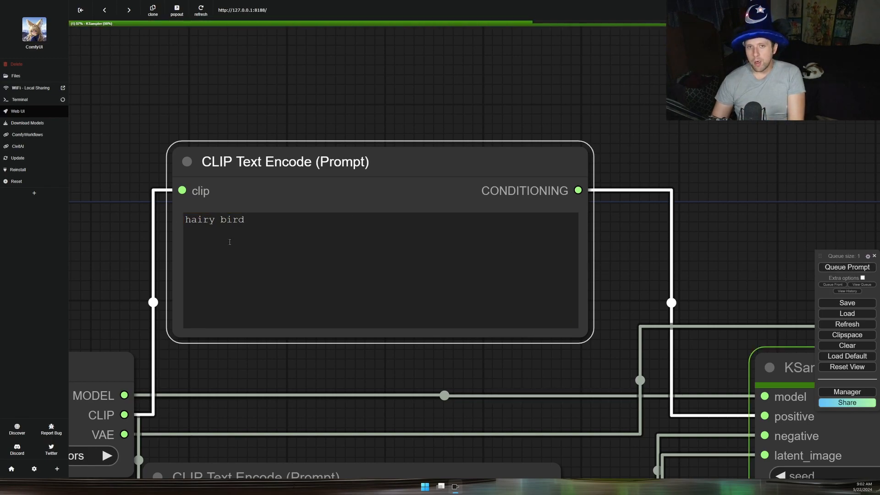
scroll(112, 224, down, 10)
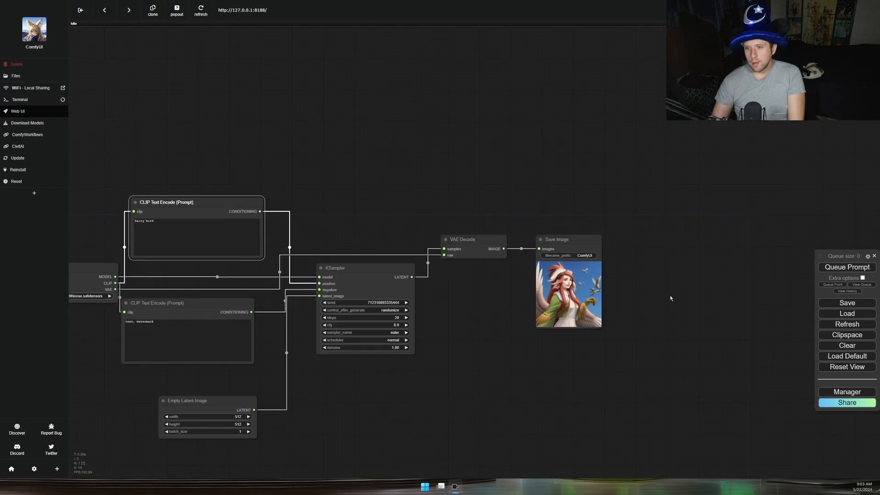
scroll(661, 304, up, 10)
drag(542, 301, 628, 316)
scroll(628, 315, up, 4)
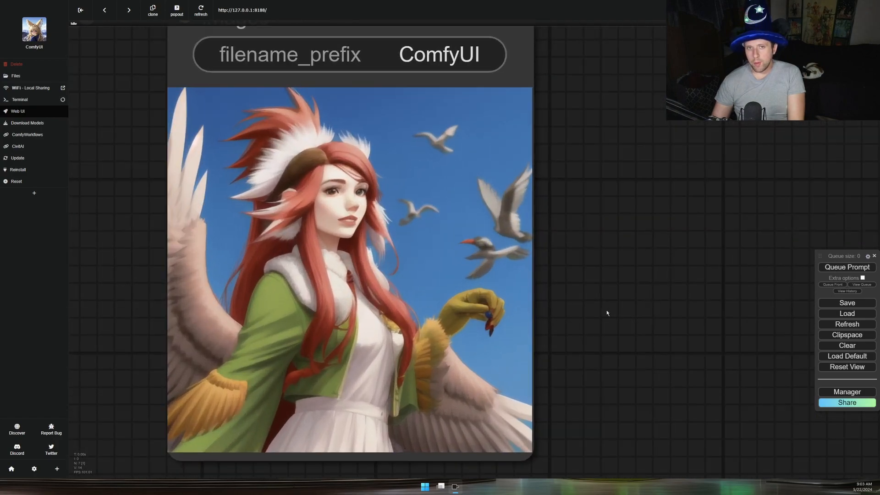
scroll(605, 315, down, 10)
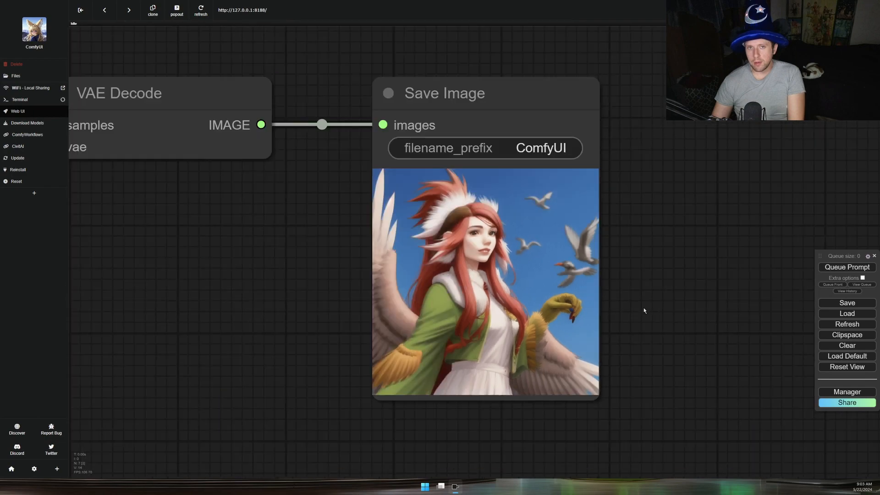
Review the positive prompt node, run the unchanged workflow three more times, and compare the new images in the Save Image node
scroll(644, 310, down, 5)
drag(467, 350, 667, 257)
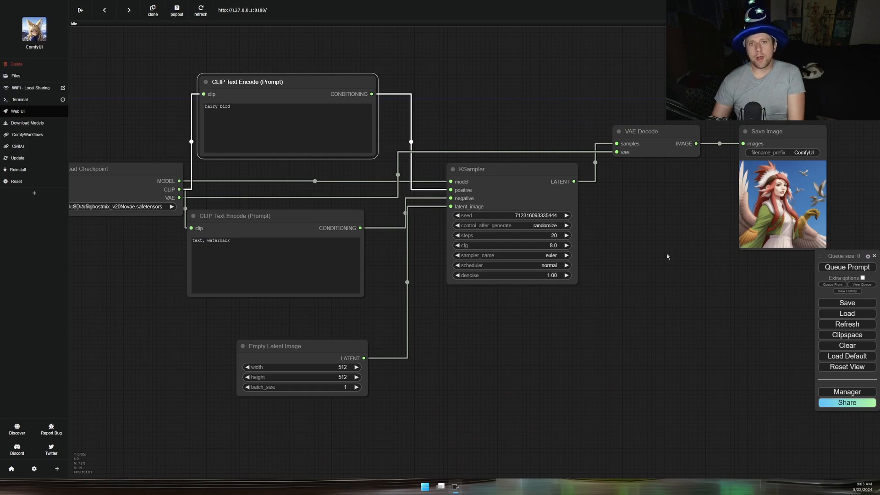
scroll(230, 114, up, 15)
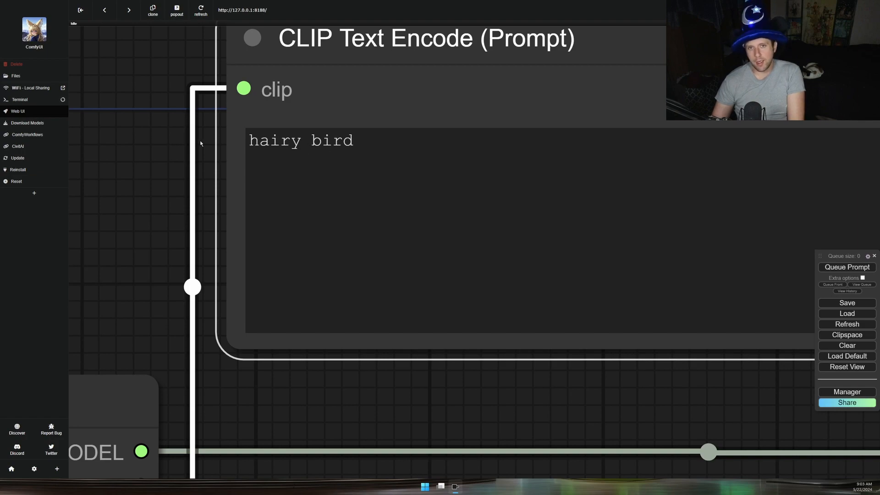
scroll(200, 140, down, 15)
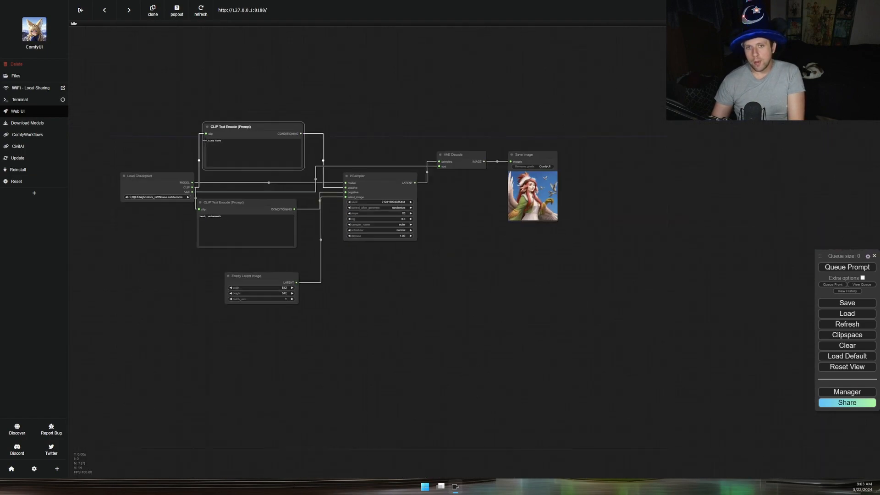
scroll(404, 163, up, 1)
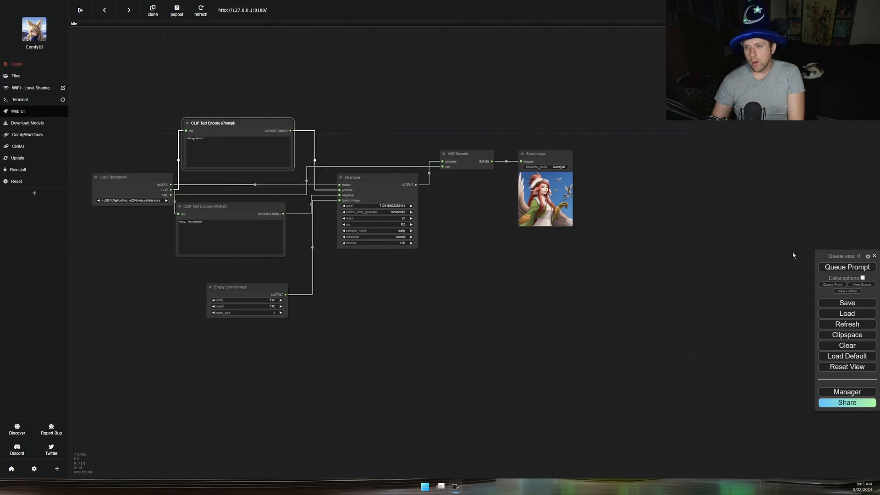
click(847, 266)
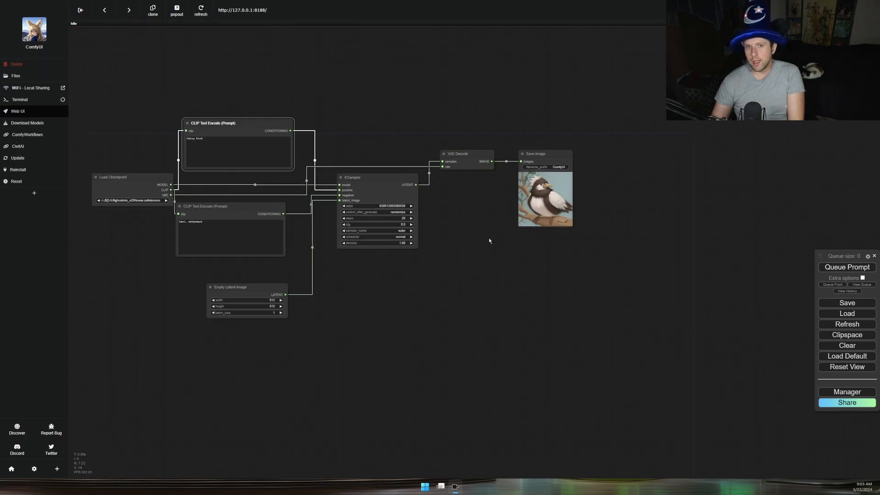
scroll(544, 240, up, 9)
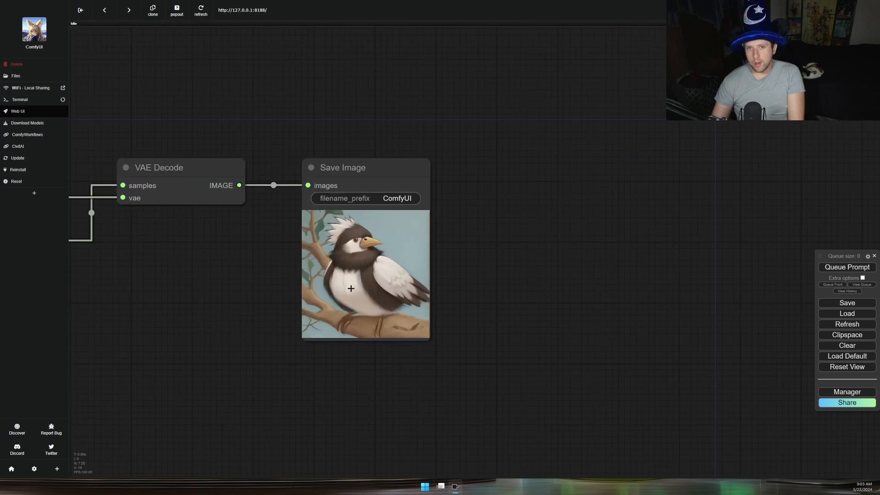
click(847, 266)
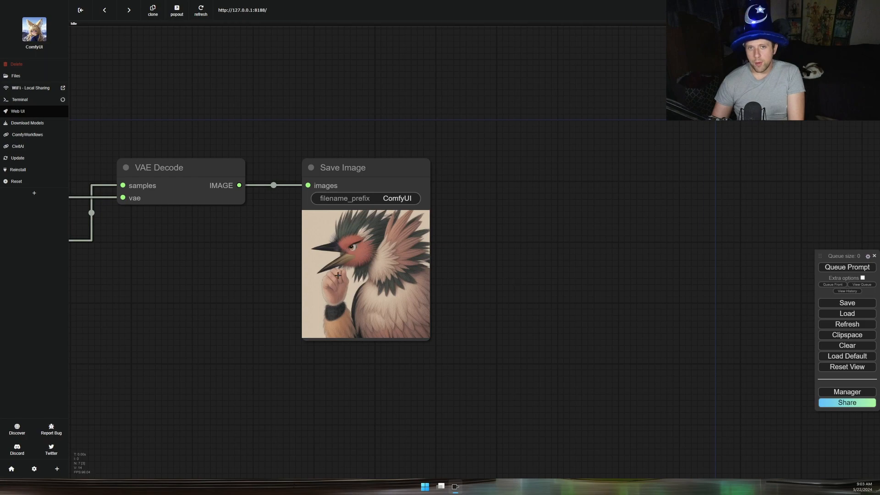
click(847, 267)
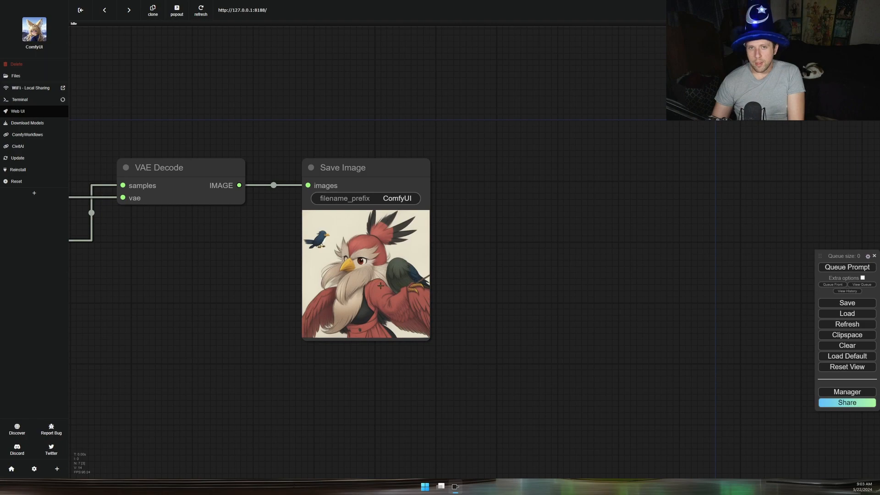
drag(199, 293, 248, 290)
scroll(403, 285, up, 9)
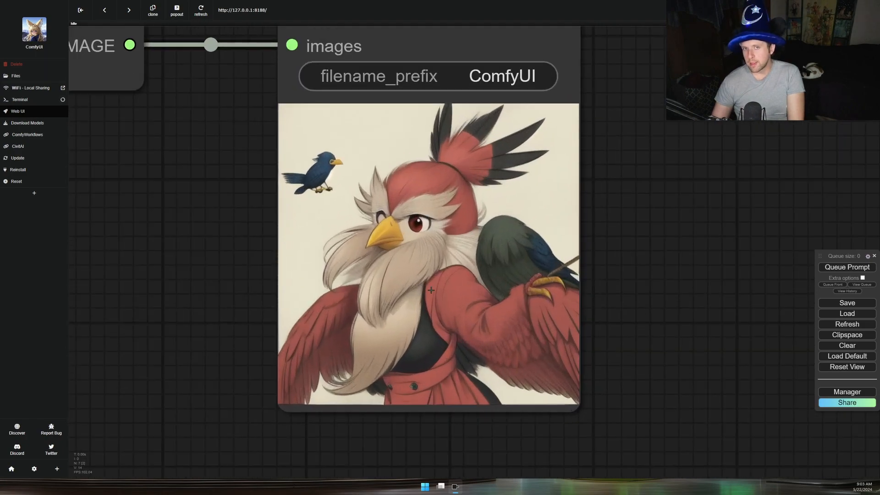
Switch the Load Checkpoint node's model to SD 1.5\counterfeitV30_FP32.safetensors
scroll(431, 290, down, 10)
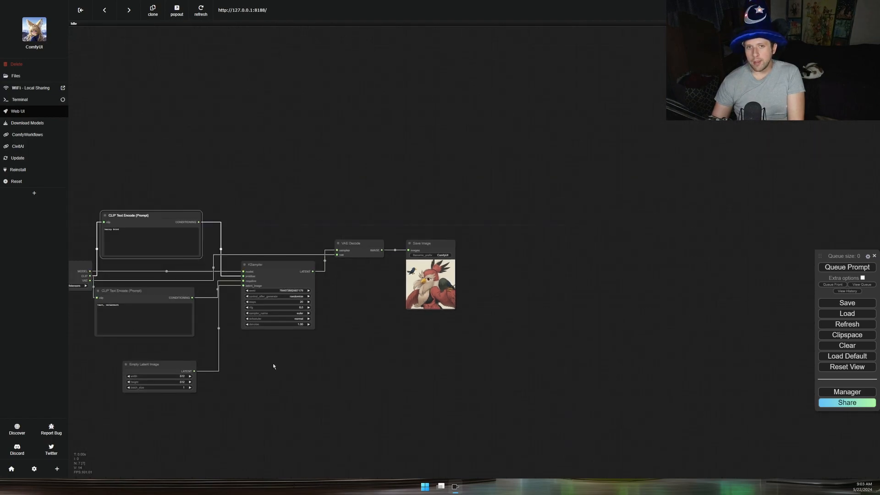
drag(273, 363, 625, 380)
scroll(414, 316, up, 12)
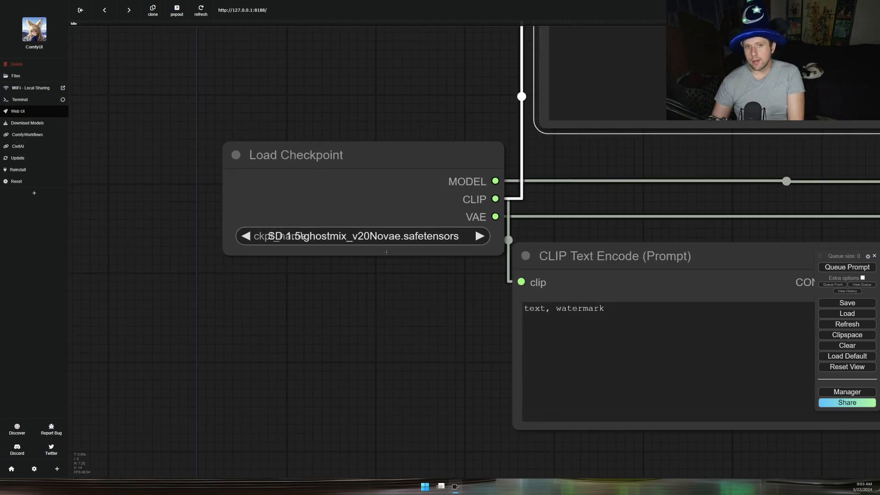
click(389, 237)
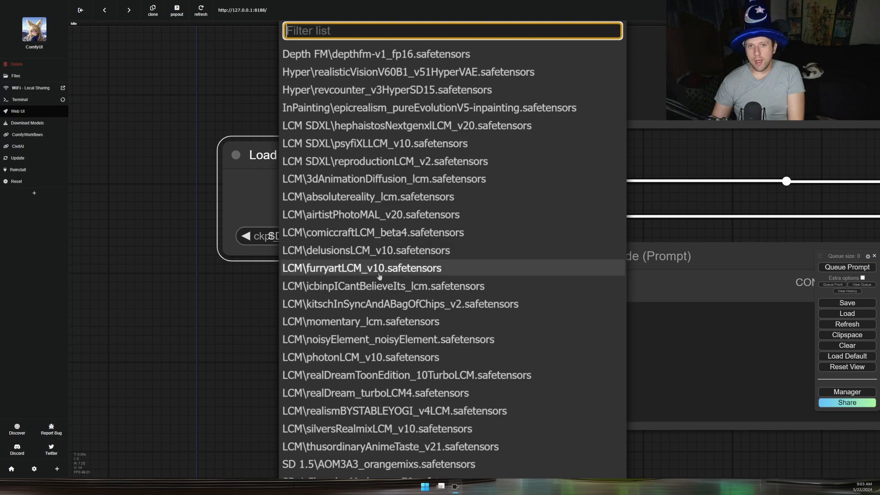
scroll(384, 313, down, 3)
scroll(384, 313, down, 6)
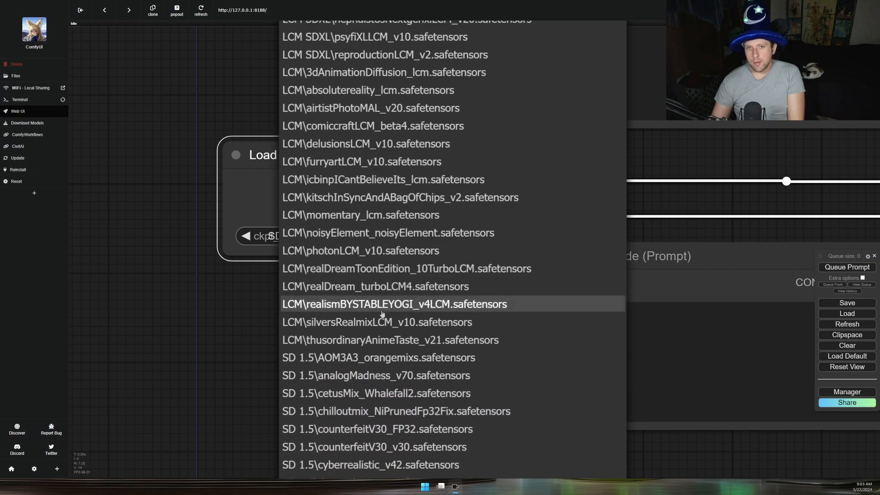
scroll(382, 313, down, 4)
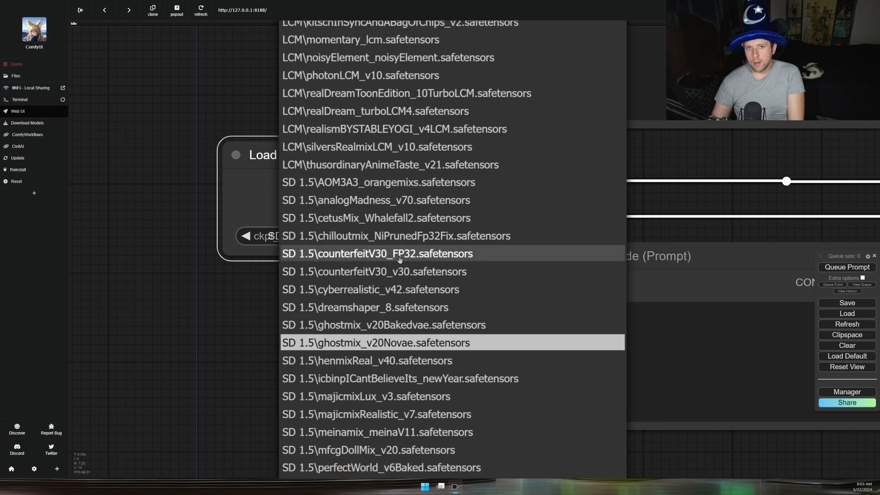
click(402, 257)
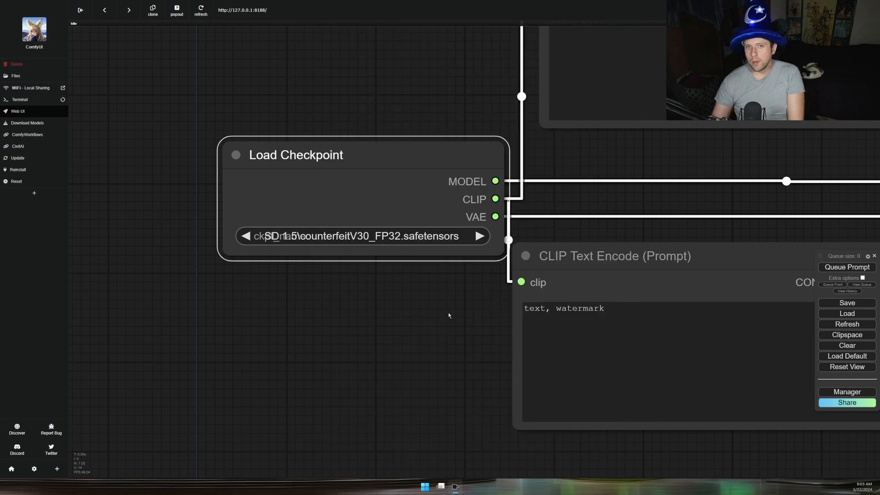
Queue the prompt with the newly chosen checkpoint, and shift the Load Checkpoint node farther away from the prompt nodes
click(847, 267)
scroll(324, 325, down, 15)
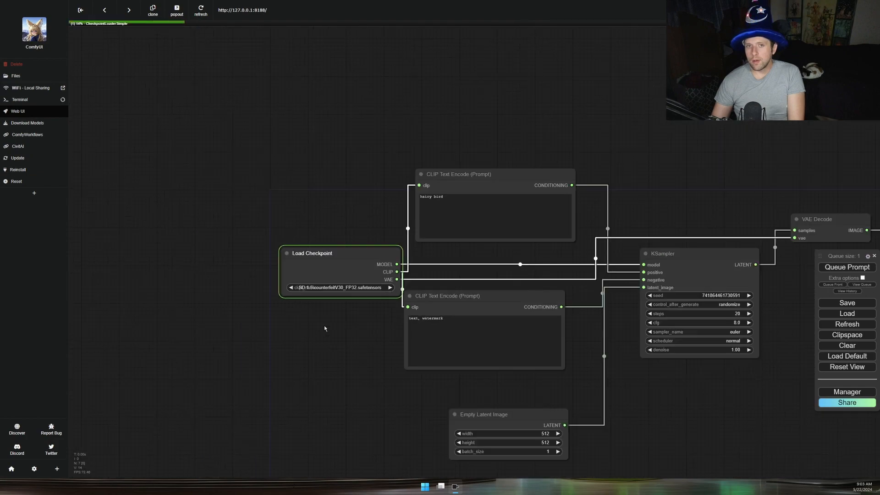
drag(340, 289, 308, 289)
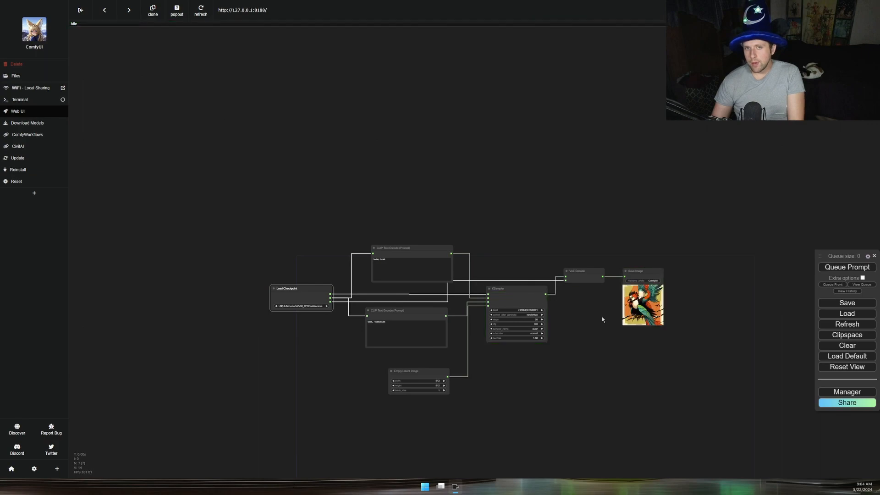
Examine the newly generated bird image up close in the Save Image node
scroll(718, 308, up, 15)
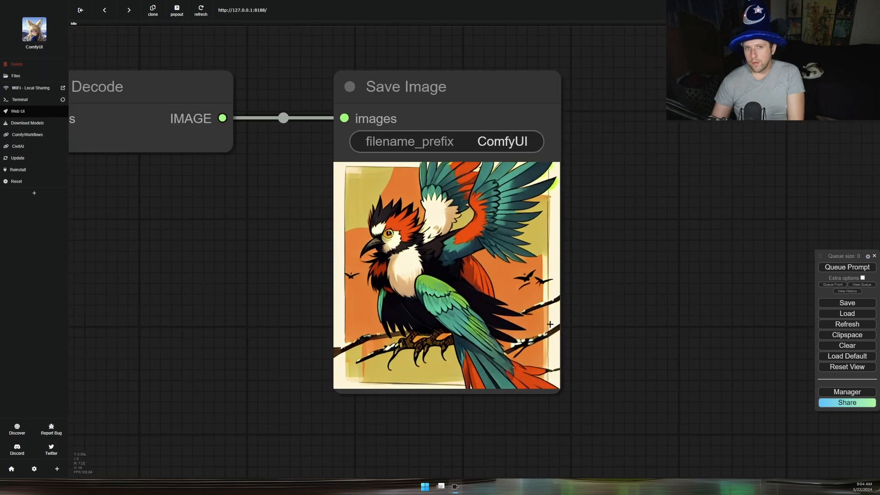
scroll(473, 289, up, 3)
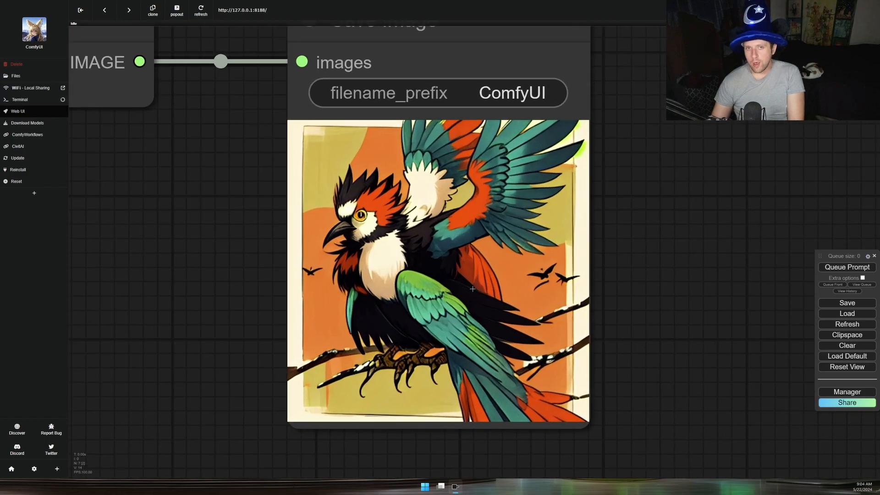
scroll(472, 288, down, 11)
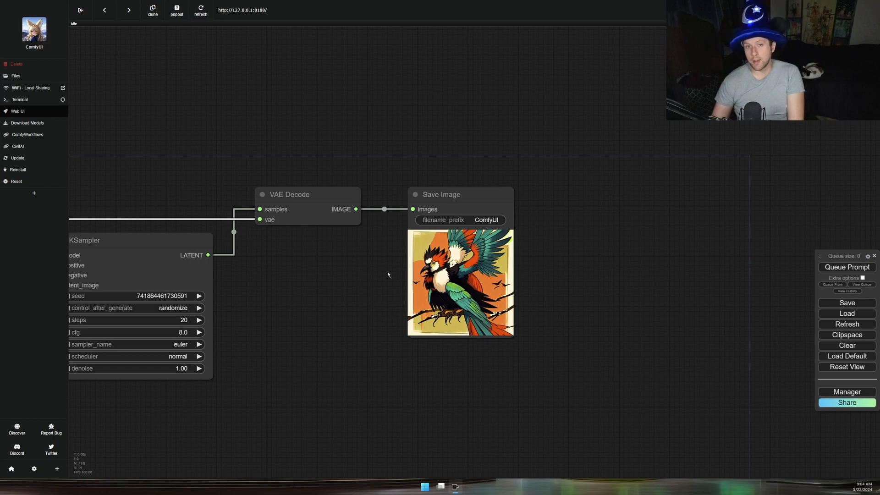
Disconnect the Empty Latent Image node from the KSampler's latent_image input and move it well away from the workflow
drag(311, 350, 583, 247)
scroll(595, 243, down, 5)
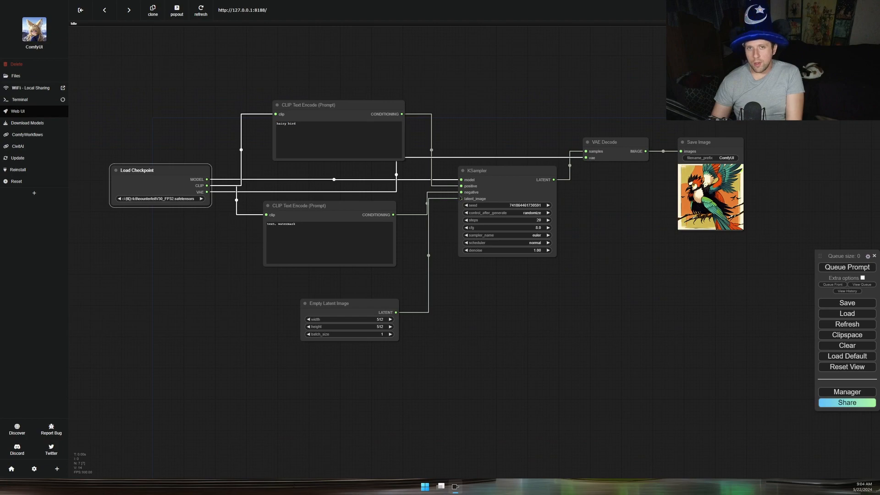
drag(352, 303, 387, 284)
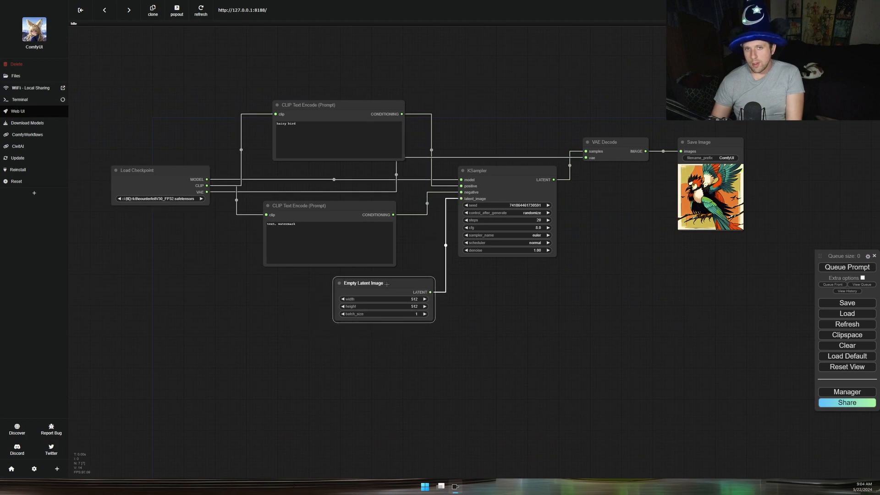
scroll(450, 286, up, 8)
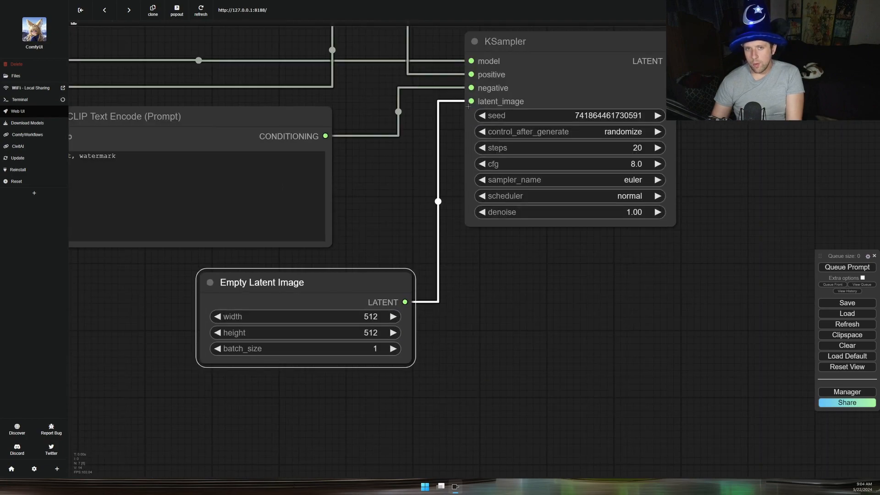
drag(471, 100, 430, 272)
click(503, 345)
scroll(555, 240, down, 5)
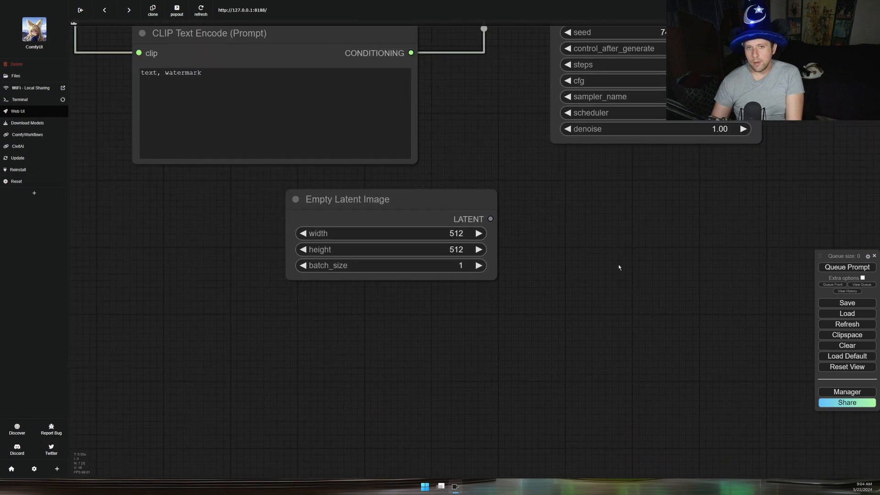
scroll(620, 270, down, 2)
drag(504, 240, 117, 153)
drag(163, 132, 127, 52)
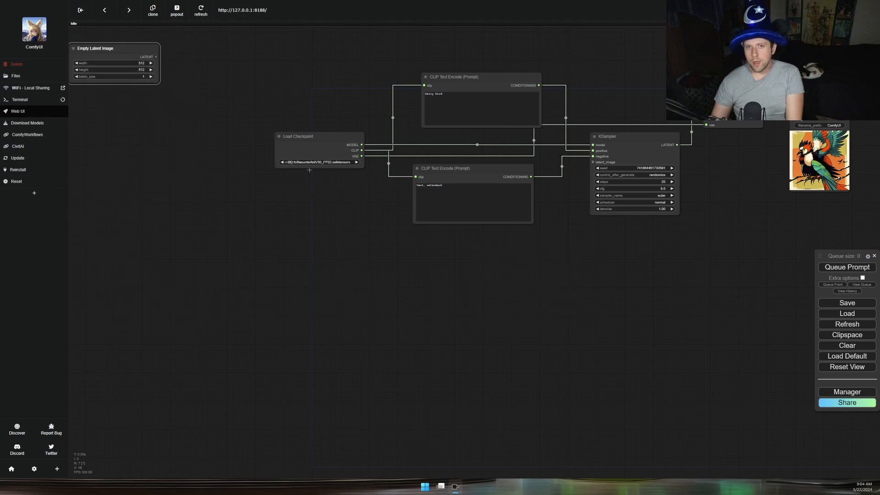
Add a VAE Encode node from the Load Checkpoint's VAE output and place it below the negative prompt node
drag(397, 248, 266, 216)
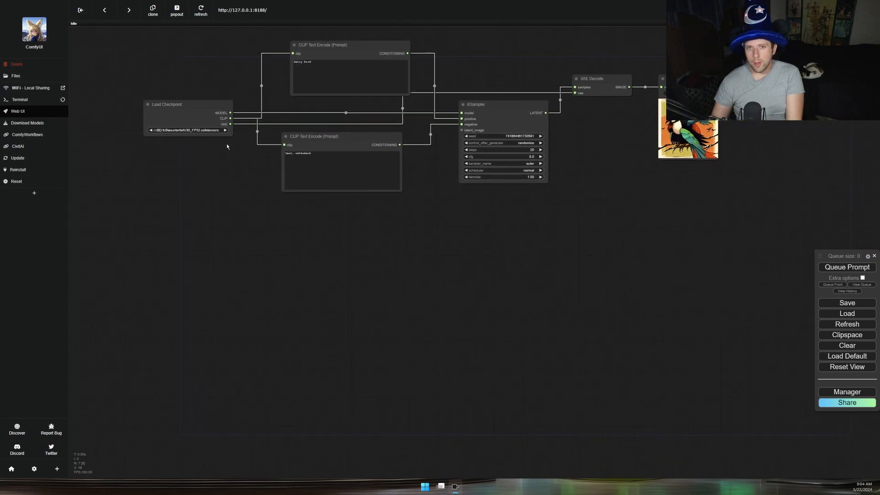
drag(231, 124, 314, 224)
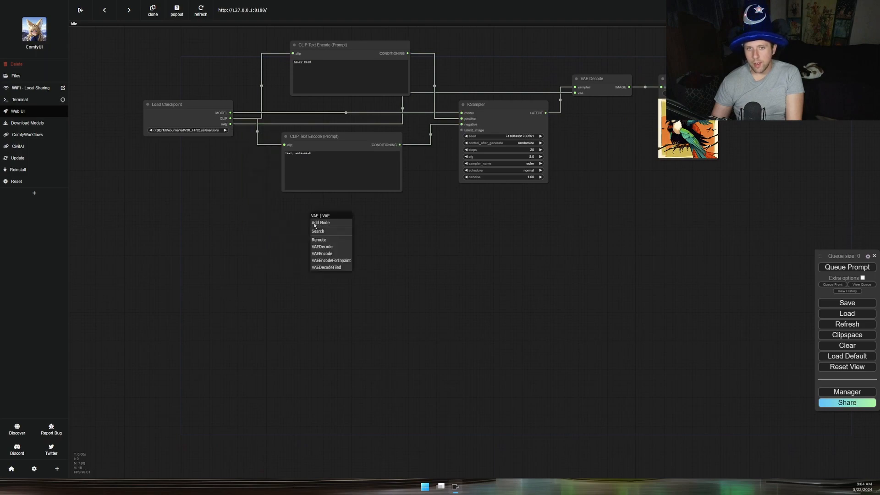
click(337, 254)
drag(344, 220, 320, 219)
scroll(310, 256, up, 8)
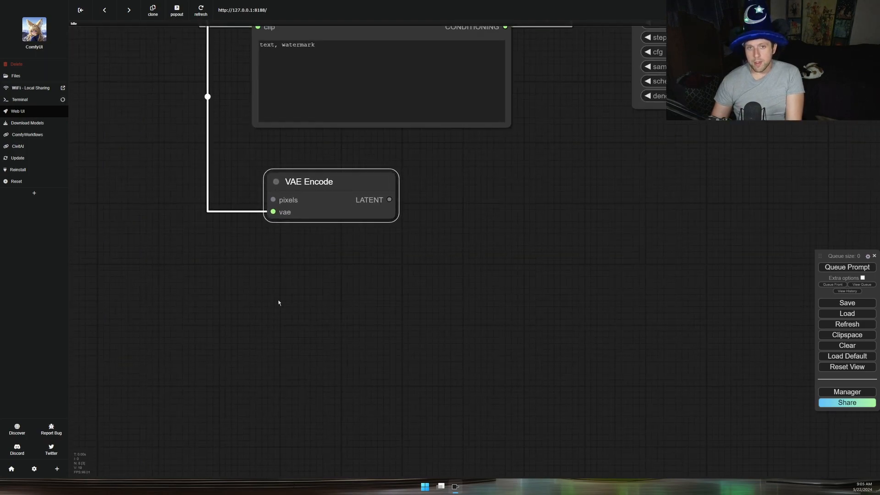
drag(276, 303, 435, 323)
scroll(412, 281, down, 6)
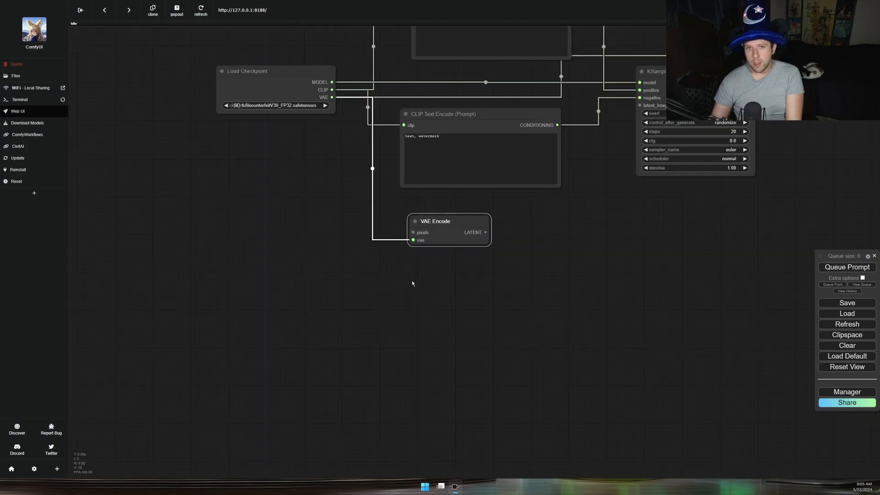
Add a Load Image node feeding the VAE Encode's pixels input, and place it below the Load Checkpoint node
scroll(426, 252, up, 10)
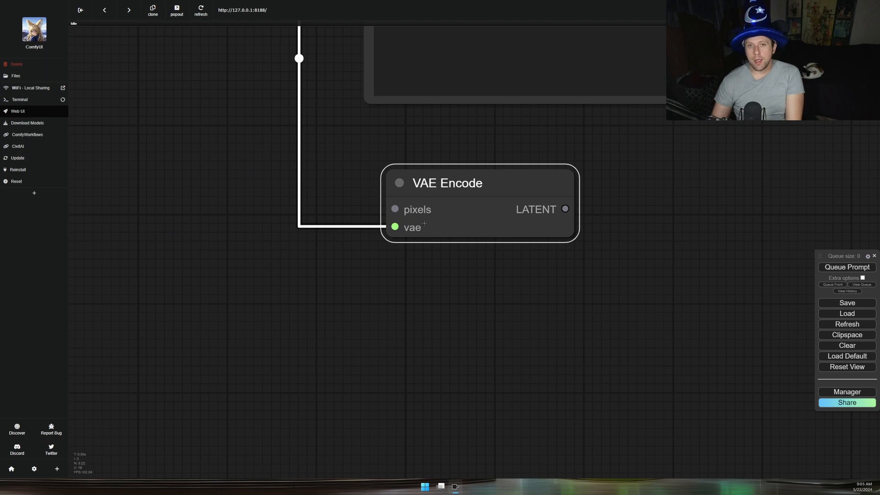
drag(393, 209, 258, 197)
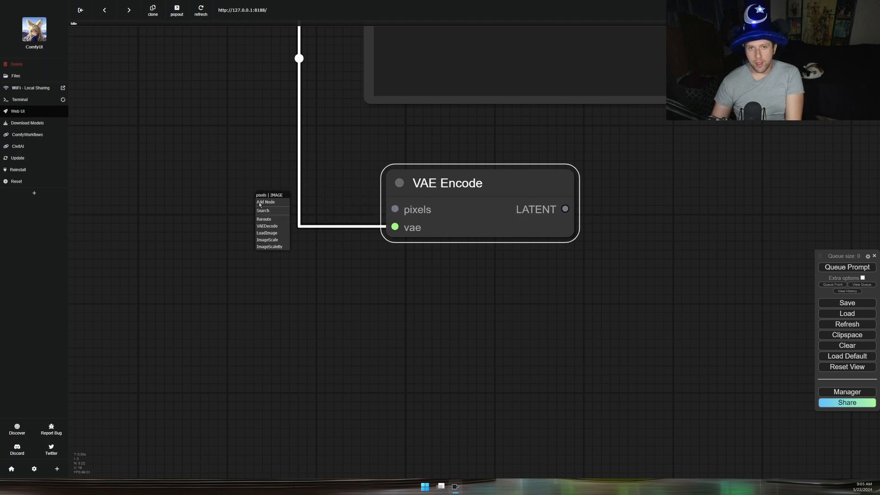
click(280, 233)
drag(405, 190, 151, 243)
scroll(175, 229, down, 4)
scroll(175, 230, down, 4)
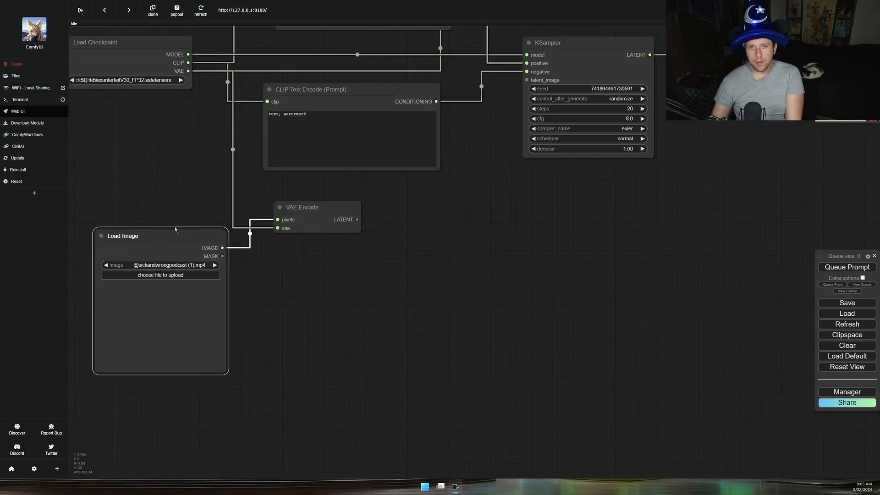
Choose Black_Widow (1).jpg as the Load Image node's image
drag(190, 195, 301, 191)
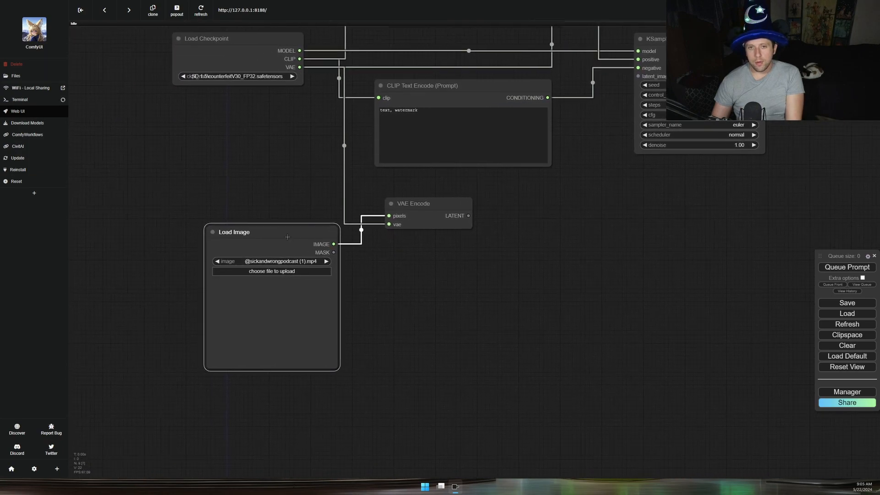
click(290, 260)
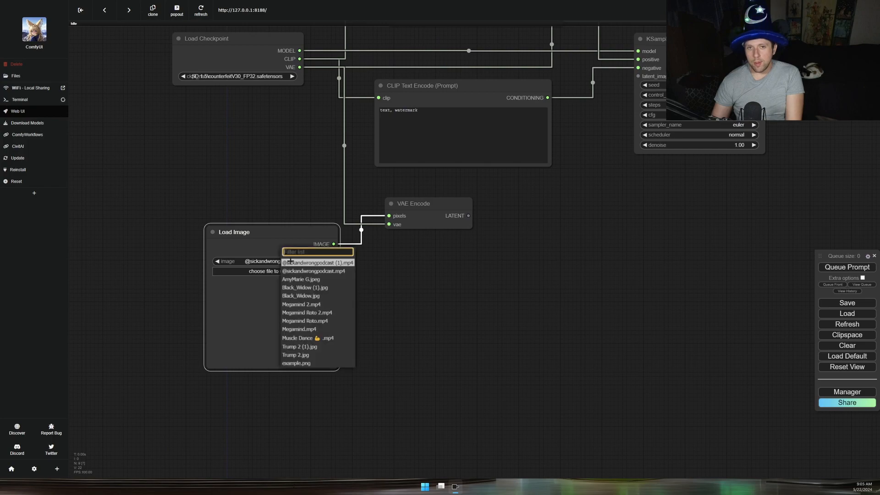
click(330, 287)
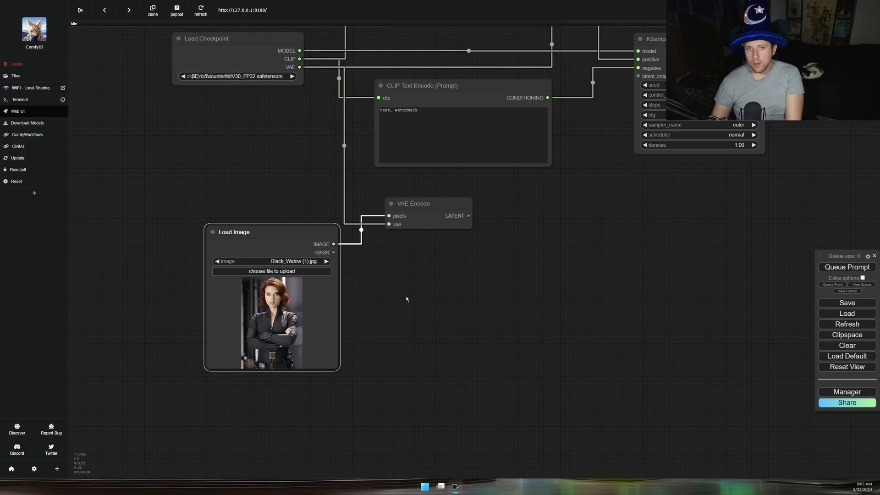
Connect the VAE Encode's LATENT output to the KSampler's latent_image input, and shift VAE Encode farther from the Load Image node
drag(460, 287, 292, 323)
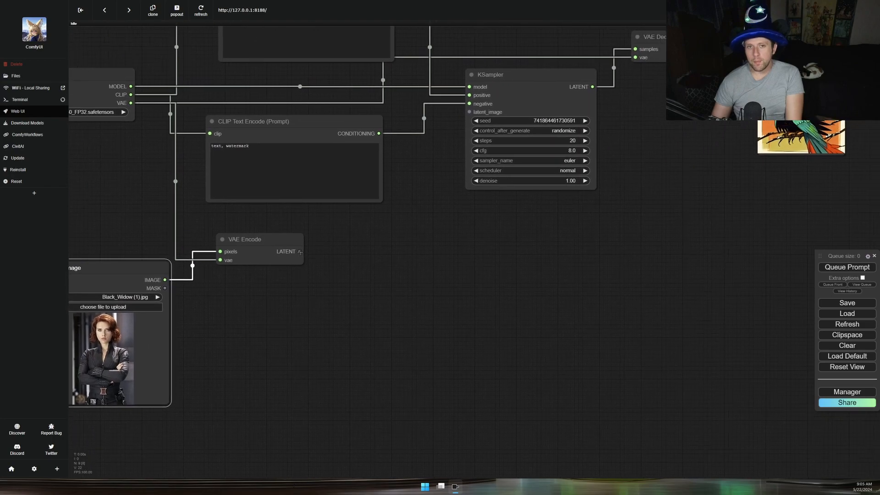
drag(300, 251, 472, 111)
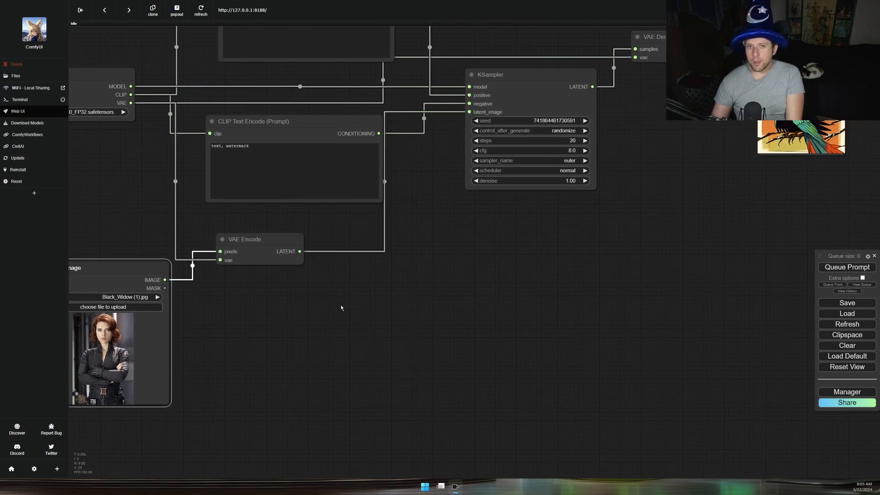
drag(316, 345, 494, 304)
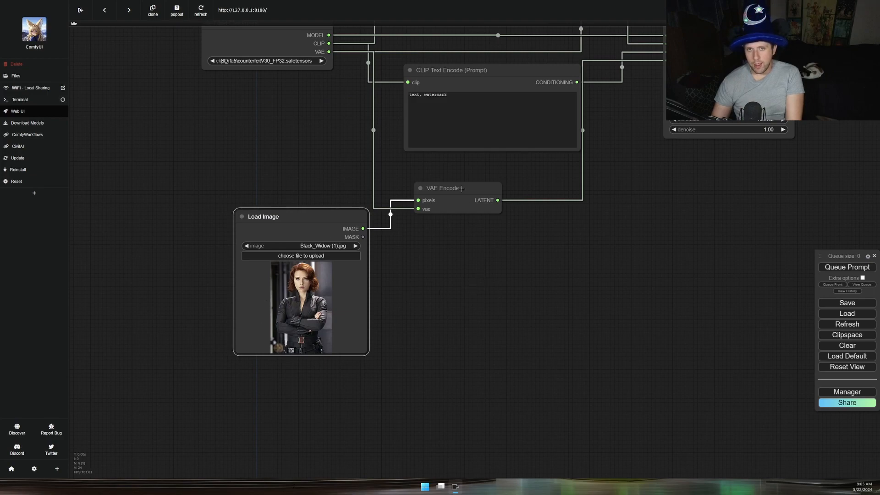
drag(461, 188, 512, 204)
drag(480, 302, 408, 328)
scroll(408, 328, down, 1)
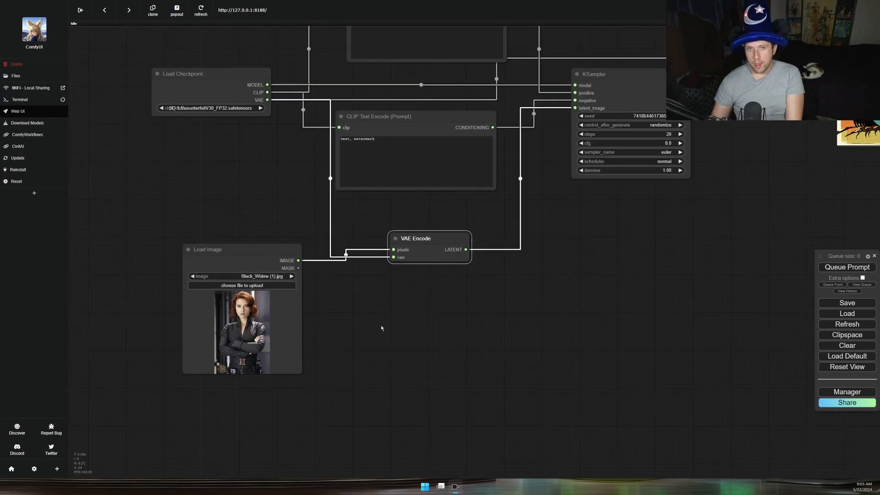
scroll(381, 327, down, 4)
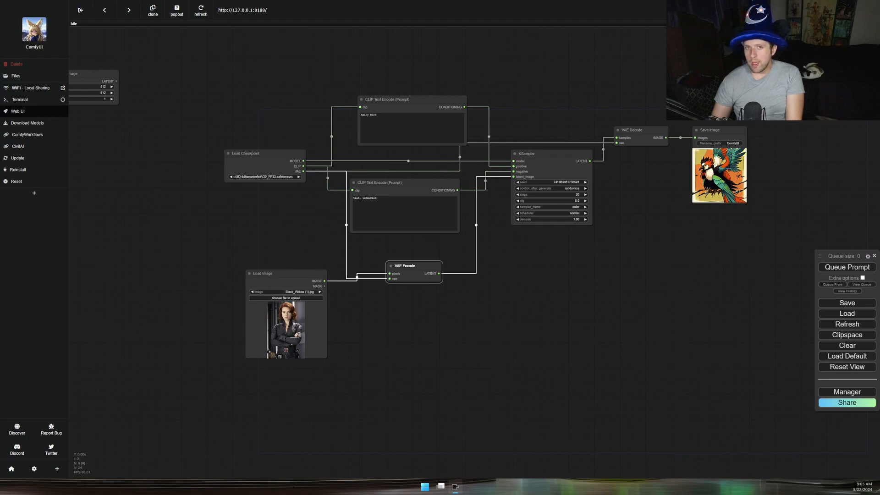
scroll(296, 322, up, 12)
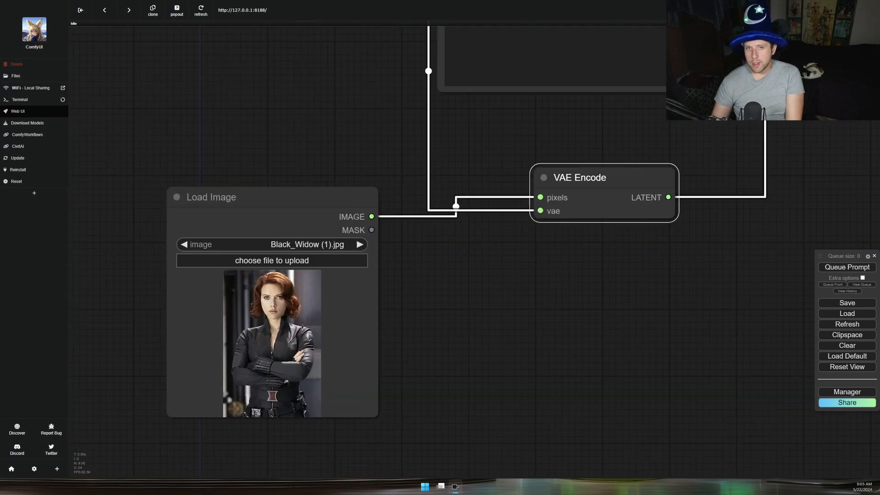
scroll(303, 324, down, 12)
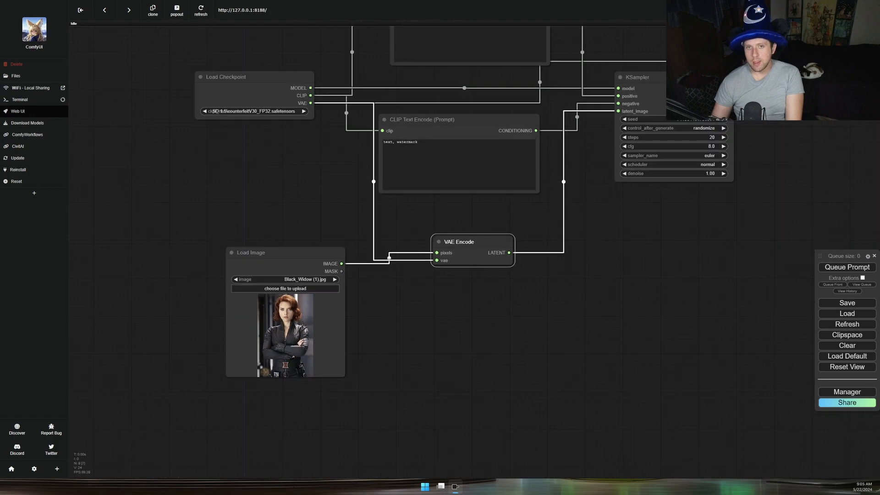
Replace the positive prompt with "viking woman in heavy armor"
drag(298, 246, 203, 324)
scroll(333, 222, up, 2)
scroll(284, 209, up, 10)
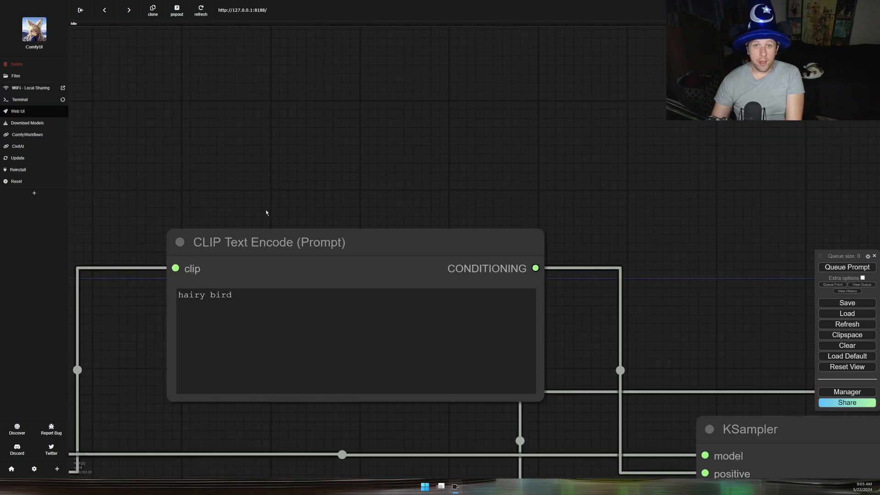
drag(266, 212, 314, 155)
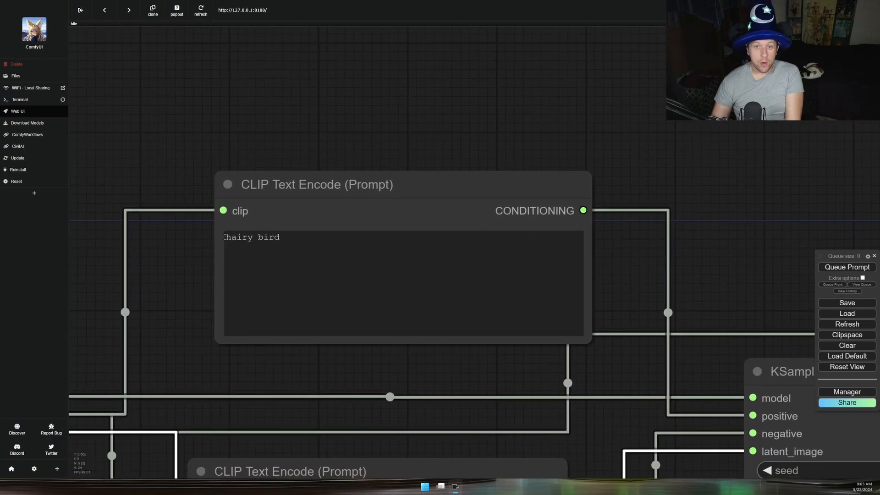
drag(227, 237, 320, 239)
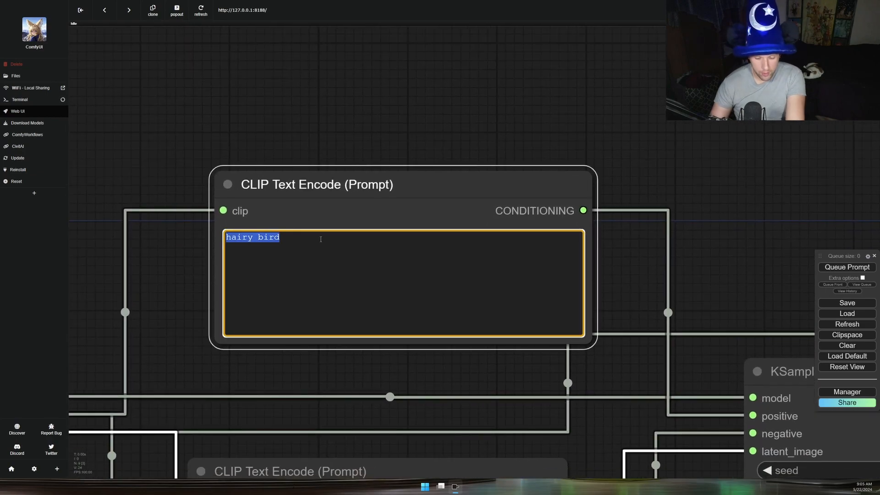
text(viking )
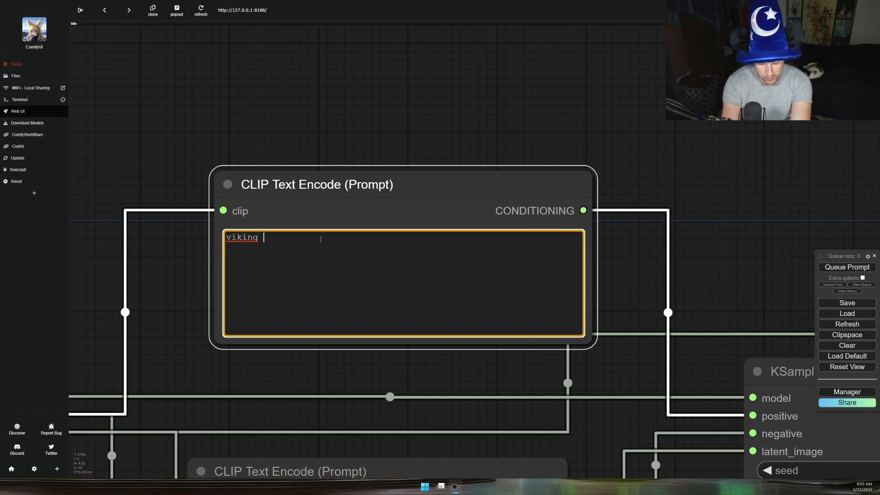
text(woman in)
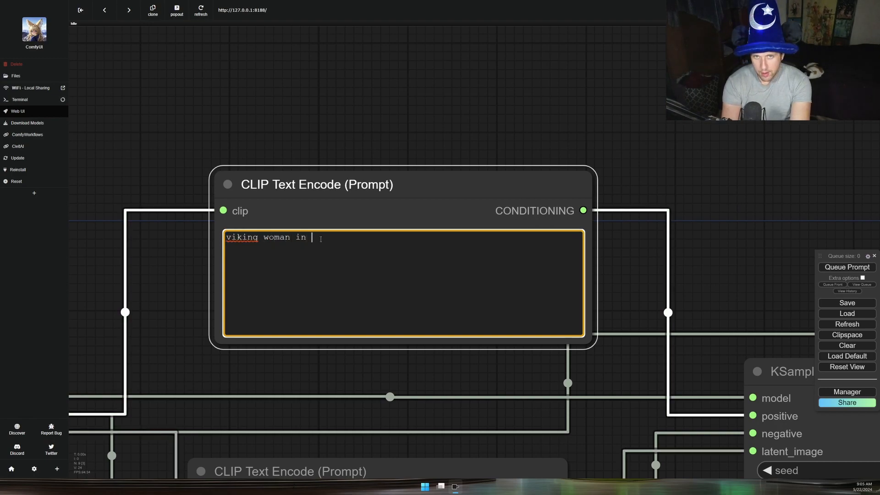
text( hea)
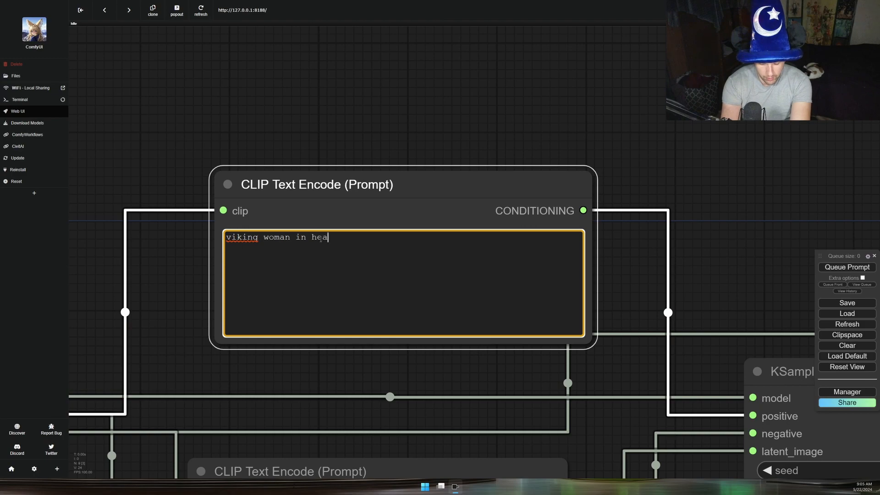
text(vy armor)
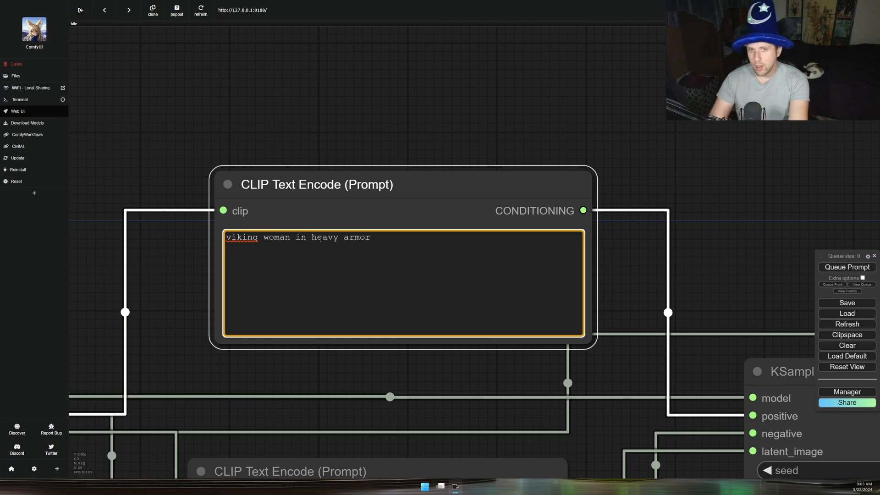
Queue the viking woman prompt and examine the generated image in the Save Image node
scroll(229, 228, down, 5)
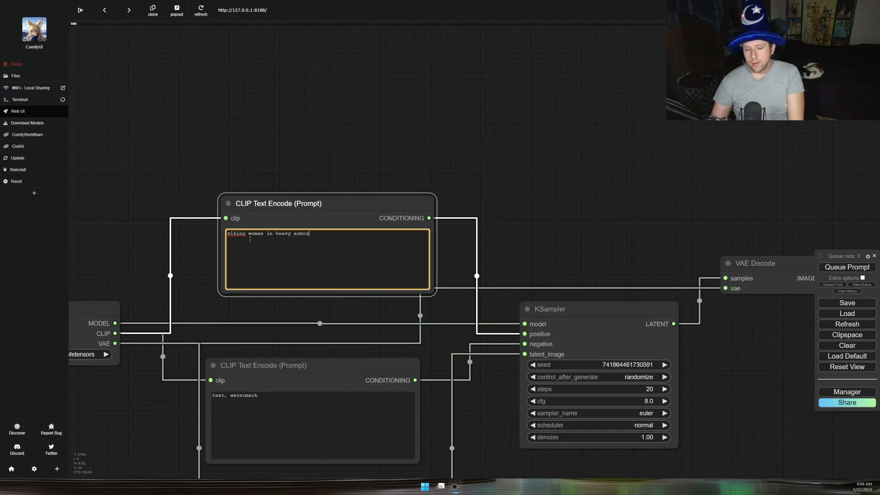
click(847, 267)
drag(601, 222, 318, 160)
drag(703, 194, 516, 218)
scroll(515, 284, up, 5)
scroll(514, 290, up, 4)
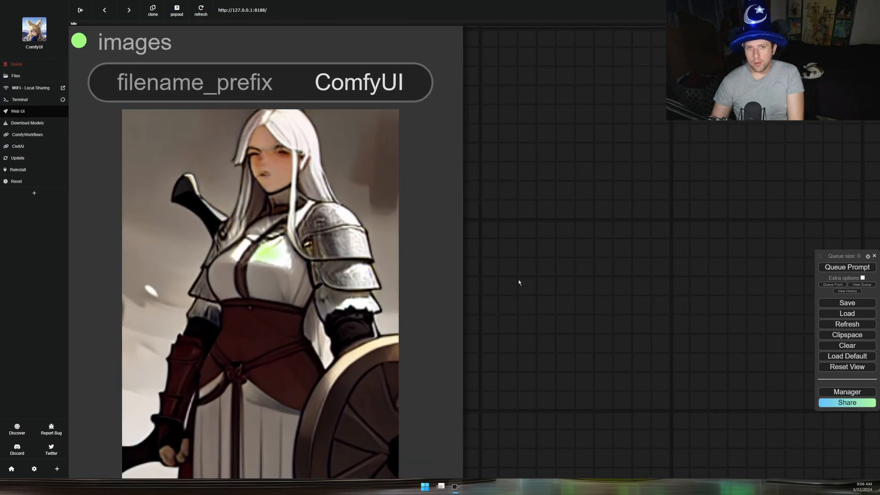
scroll(519, 283, down, 4)
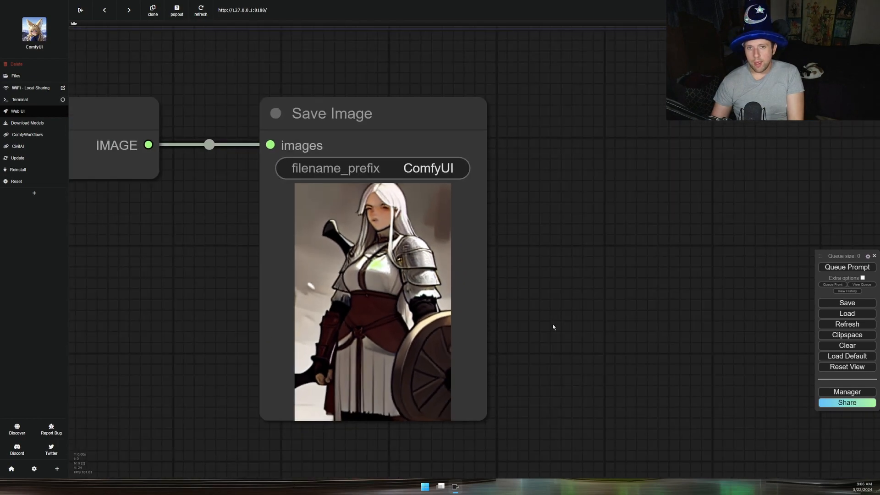
Move the Load Image and VAE Encode nodes closer together, side by side beneath the checkpoint and negative prompt nodes
drag(553, 326, 601, 246)
scroll(617, 234, down, 10)
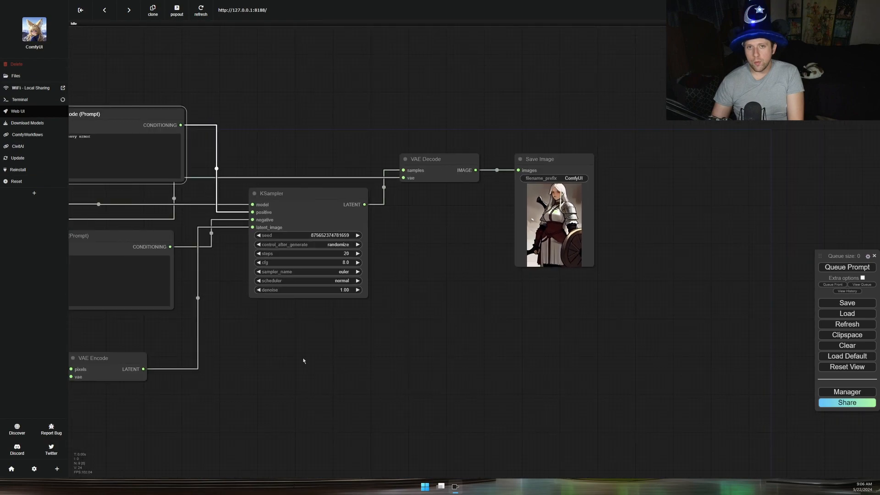
drag(302, 361, 551, 241)
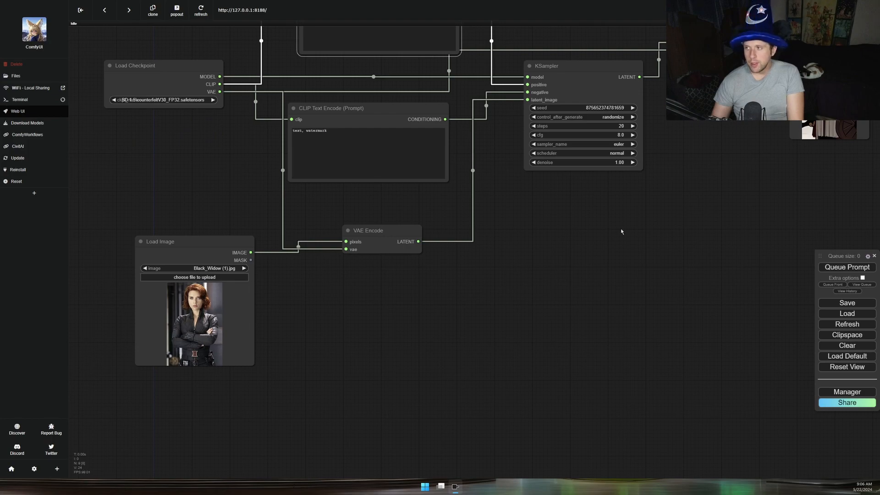
drag(620, 228, 504, 315)
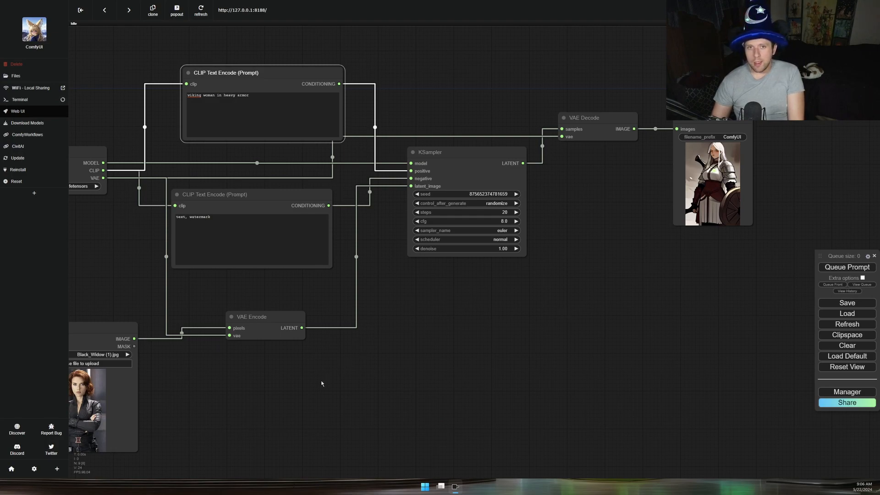
drag(321, 383, 485, 327)
drag(236, 266, 168, 200)
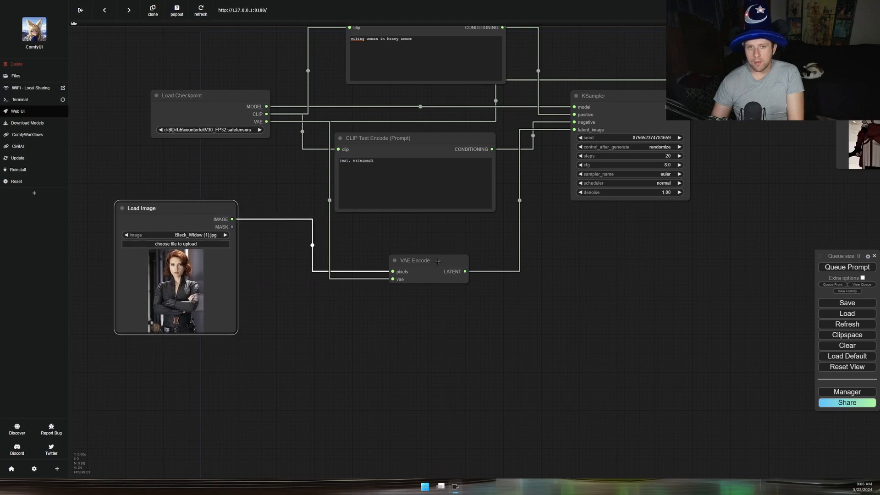
drag(438, 262, 363, 232)
drag(196, 211, 195, 233)
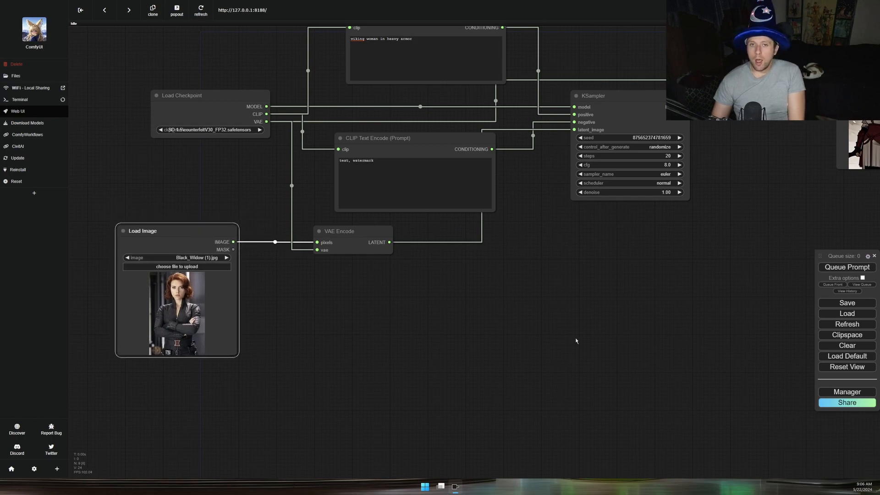
Examine the generated viking woman image up close in the Save Image node, and compare it with the loaded source image
drag(576, 341, 297, 400)
scroll(637, 190, up, 12)
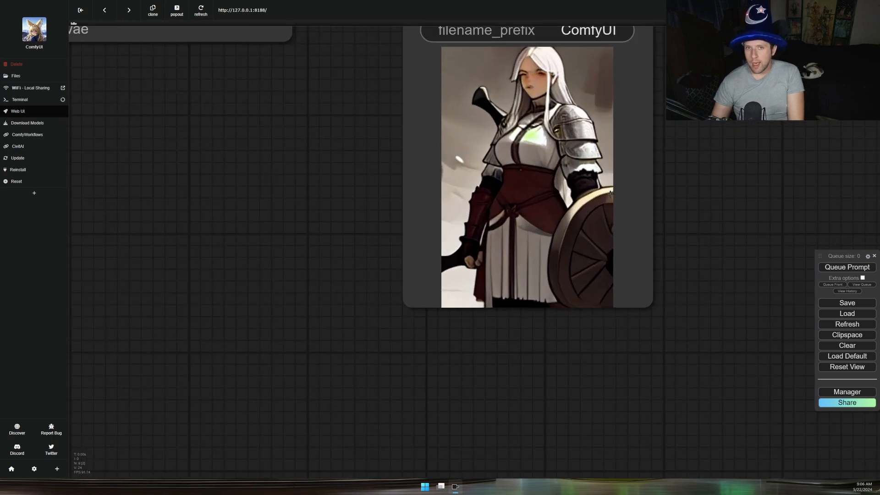
scroll(610, 194, down, 6)
scroll(597, 109, up, 10)
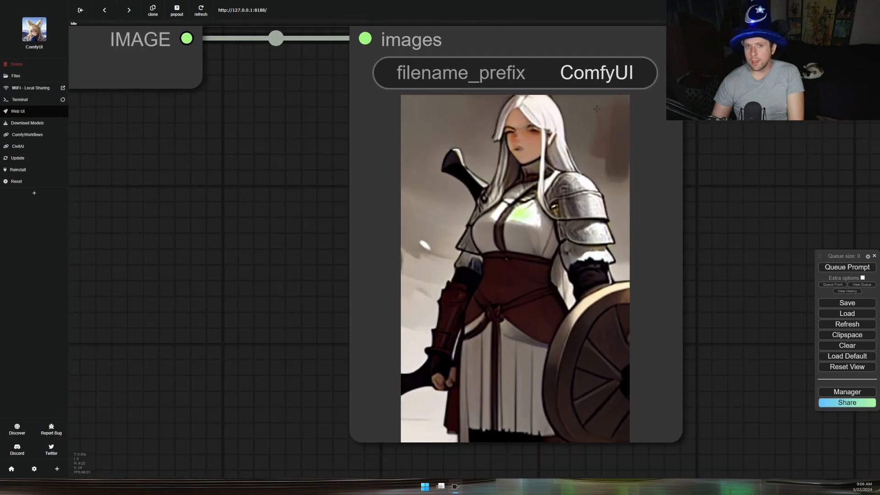
scroll(542, 200, down, 15)
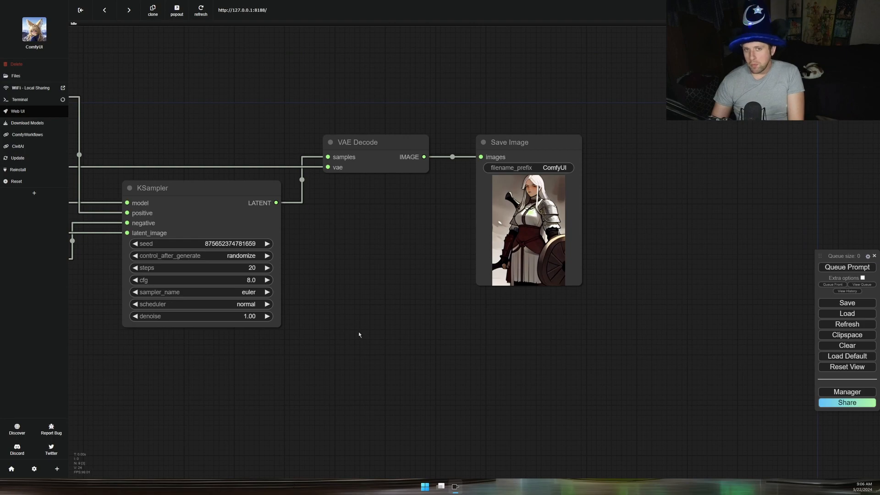
drag(358, 331, 651, 225)
scroll(425, 279, down, 5)
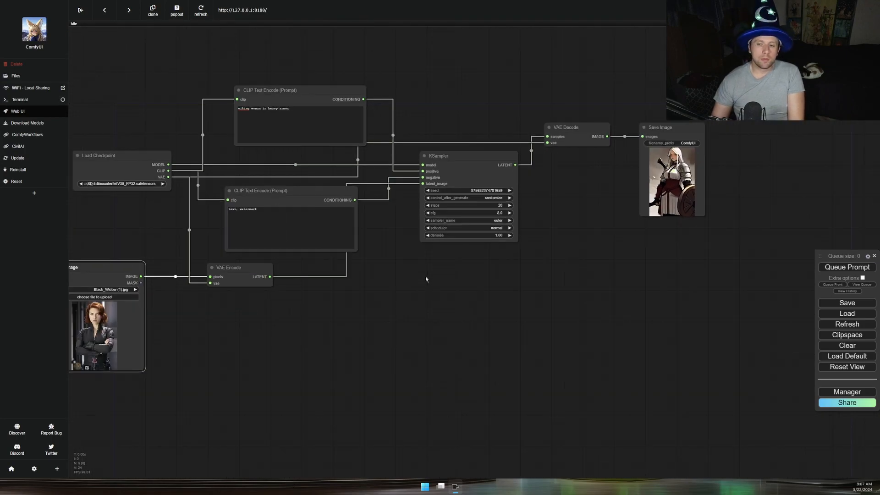
Color the negative prompt's CLIP Text Encode node red
drag(393, 324, 514, 312)
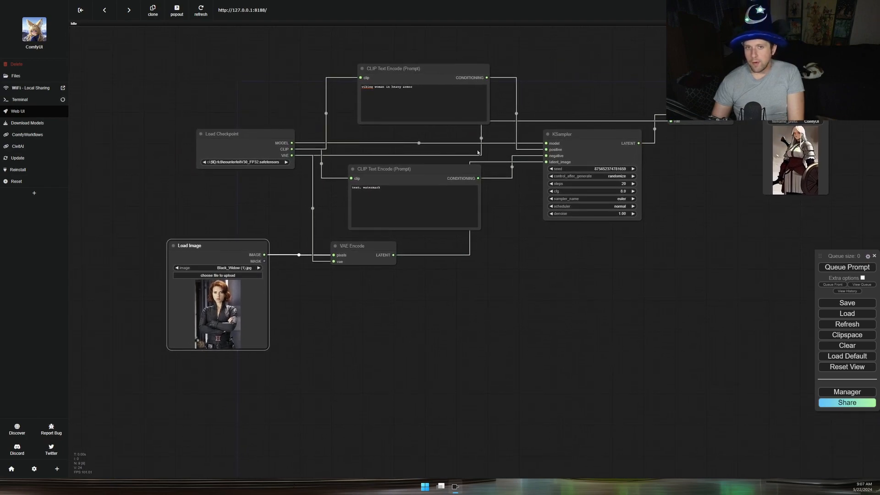
right_click(417, 170)
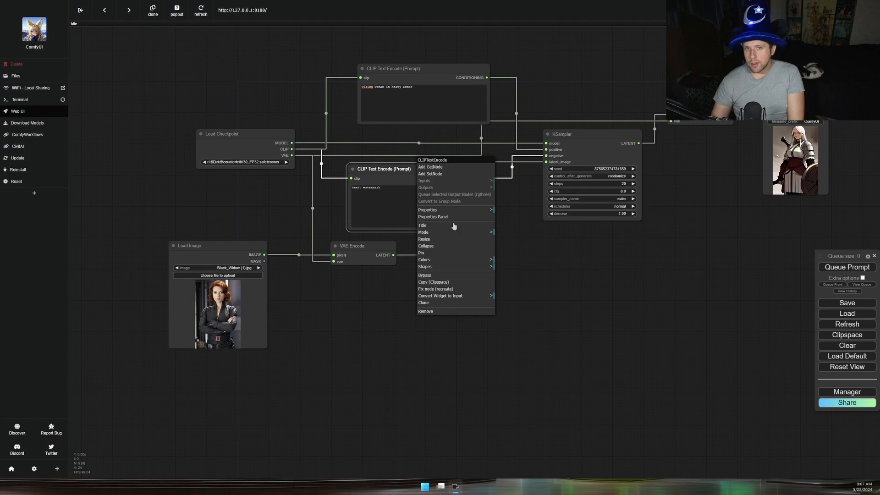
click(470, 260)
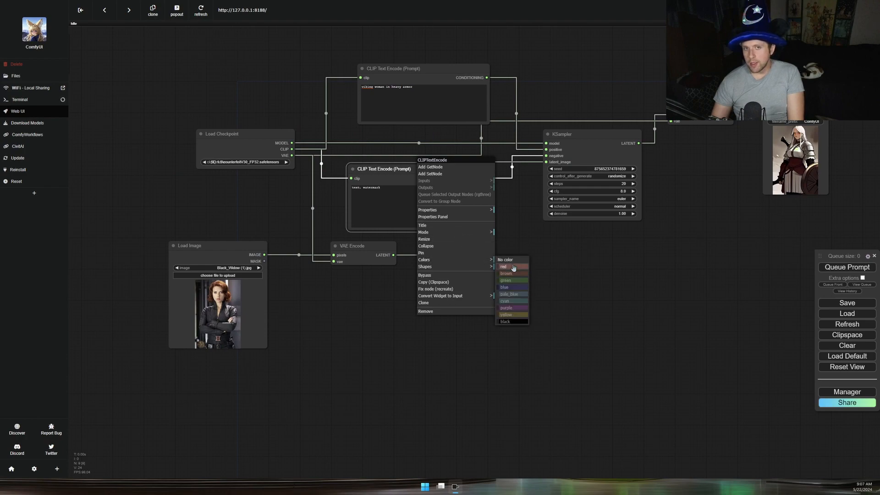
click(515, 268)
Color the positive prompt's CLIP Text Encode node green, and shift both prompt nodes slightly closer to the Load Checkpoint node
drag(512, 238, 443, 357)
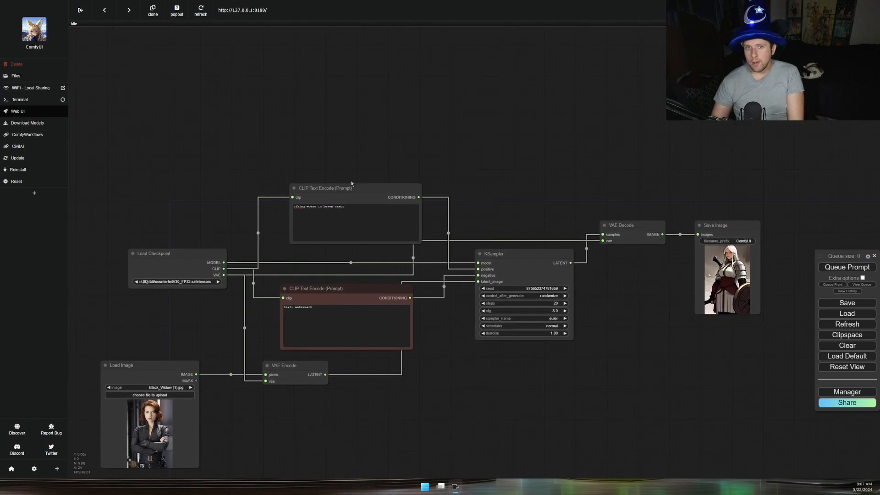
right_click(341, 188)
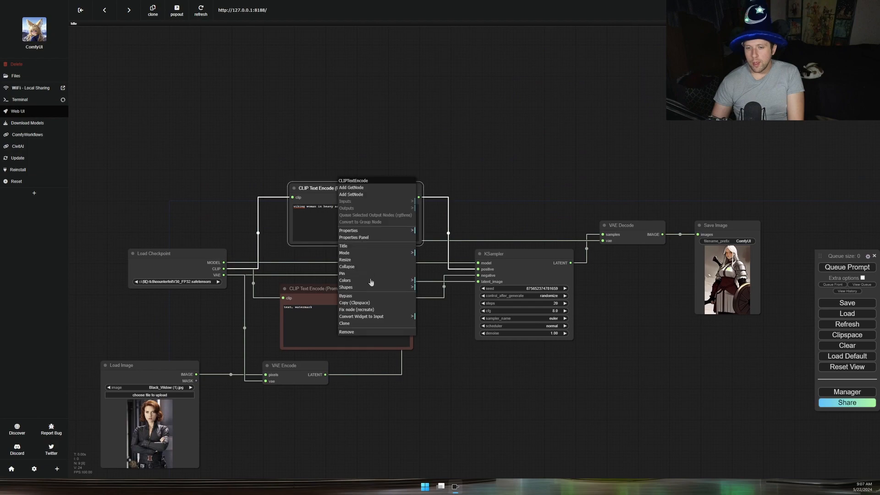
click(397, 281)
click(435, 301)
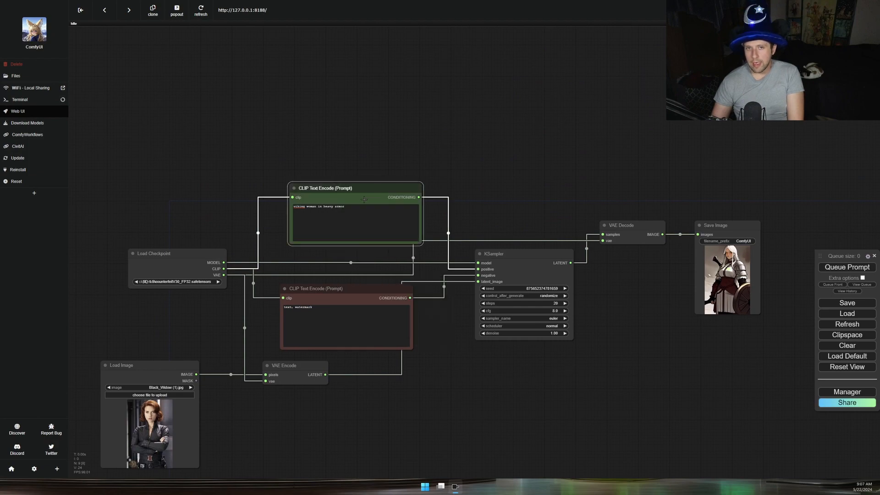
drag(381, 184, 359, 189)
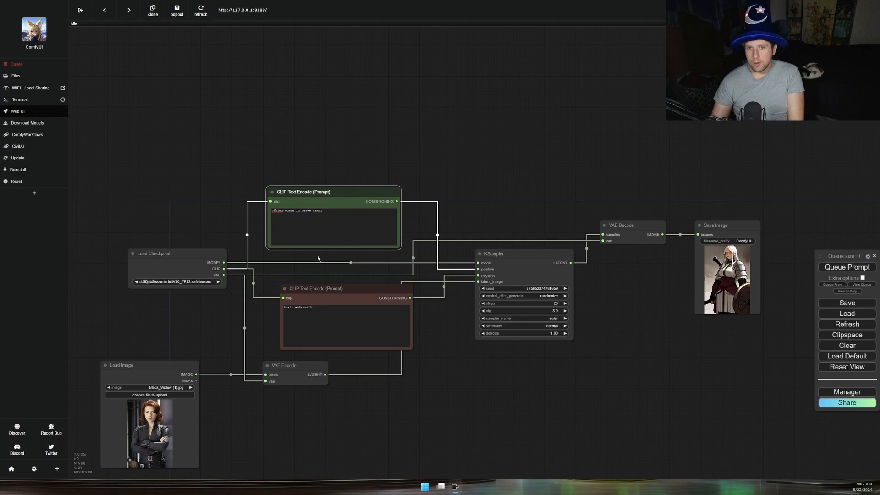
drag(350, 289, 340, 286)
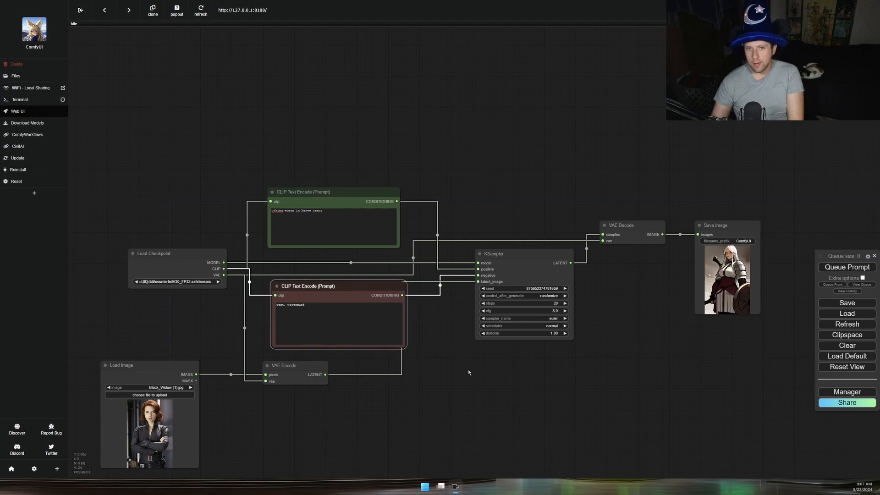
Rename the green prompt node's title to "Positive Encode (Prompt)"
drag(481, 410, 450, 376)
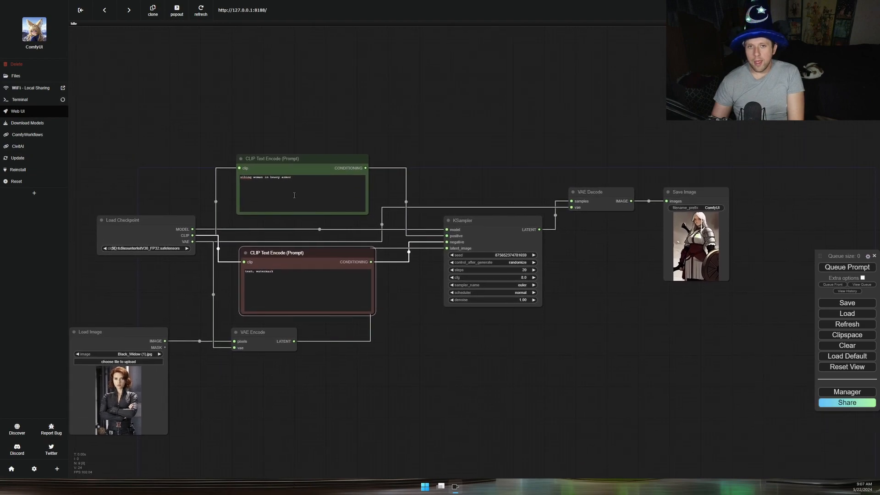
scroll(229, 198, up, 4)
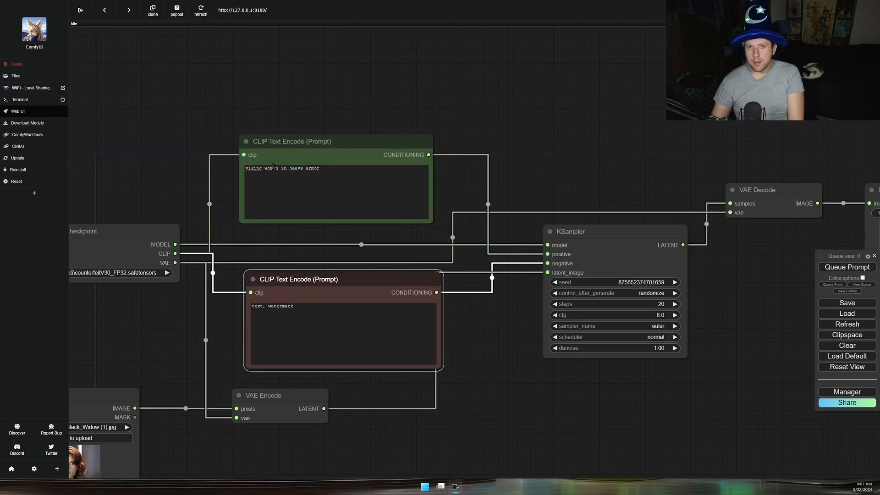
right_click(326, 141)
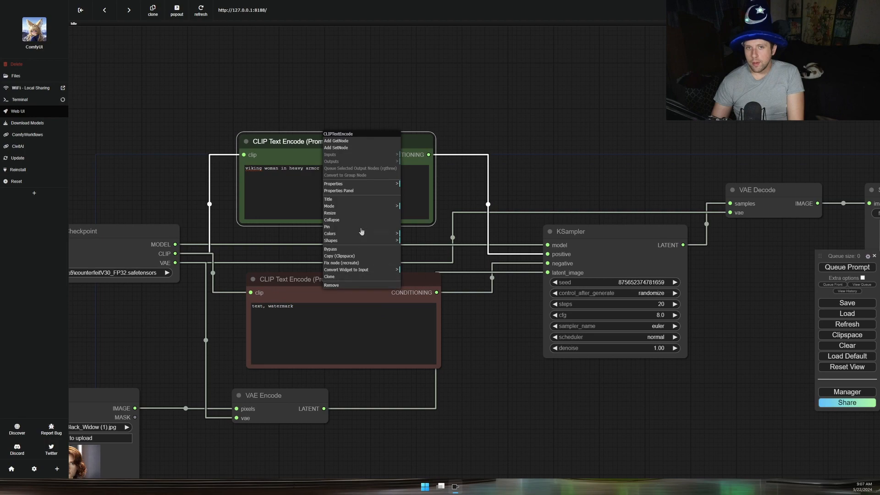
click(367, 199)
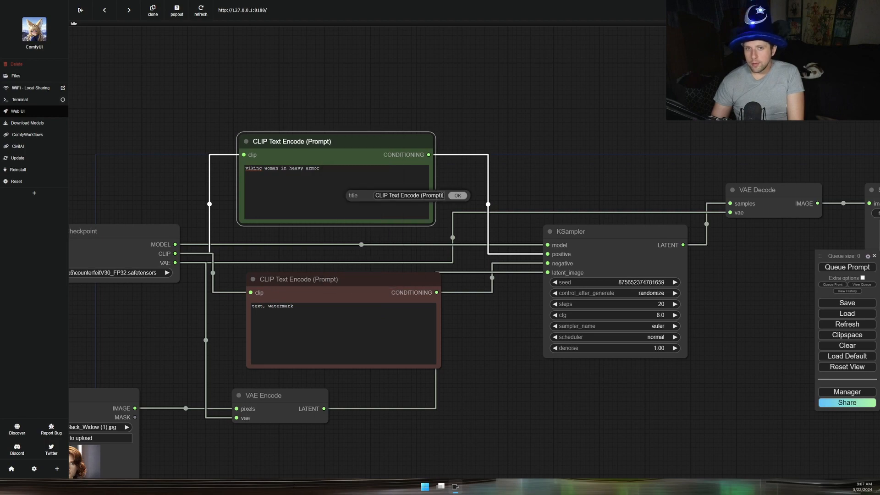
drag(399, 195, 377, 195)
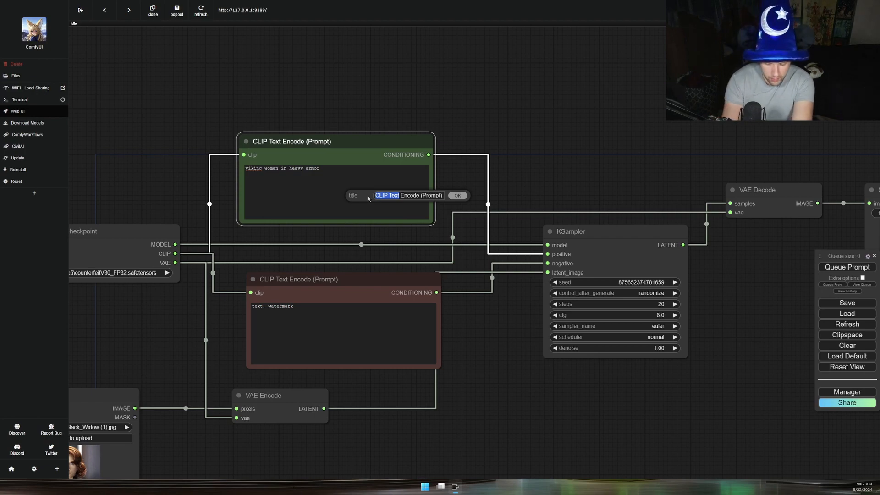
text(Positive)
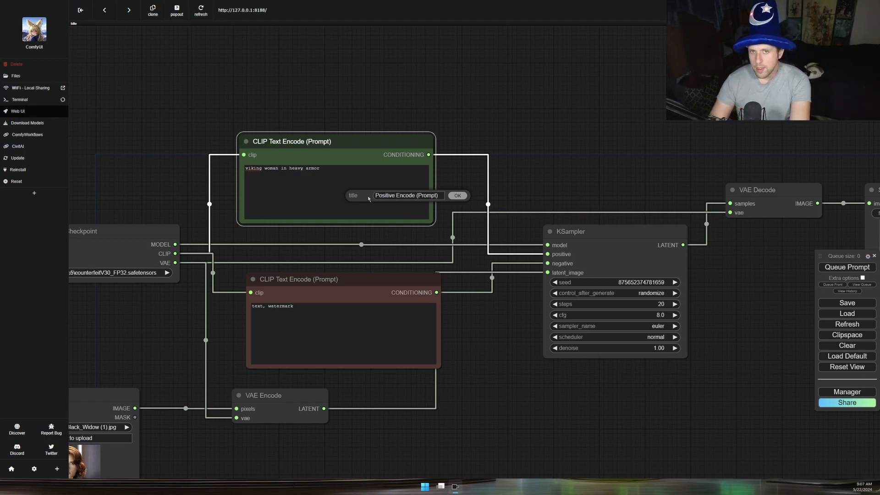
click(457, 196)
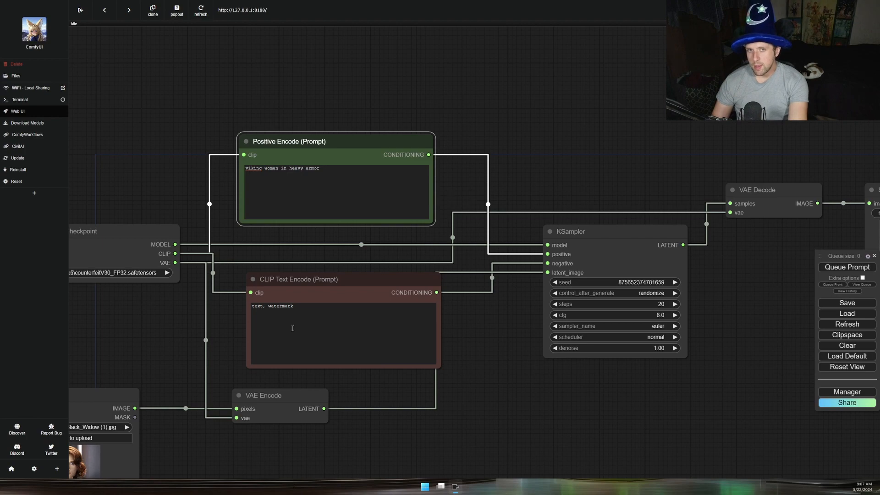
Rename the red prompt node's title to "Negative Encode (Prompt)"
right_click(291, 279)
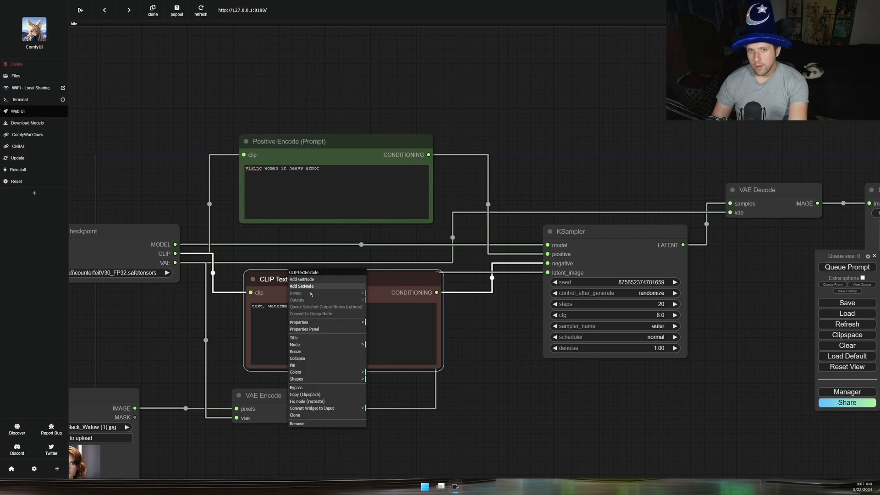
click(341, 337)
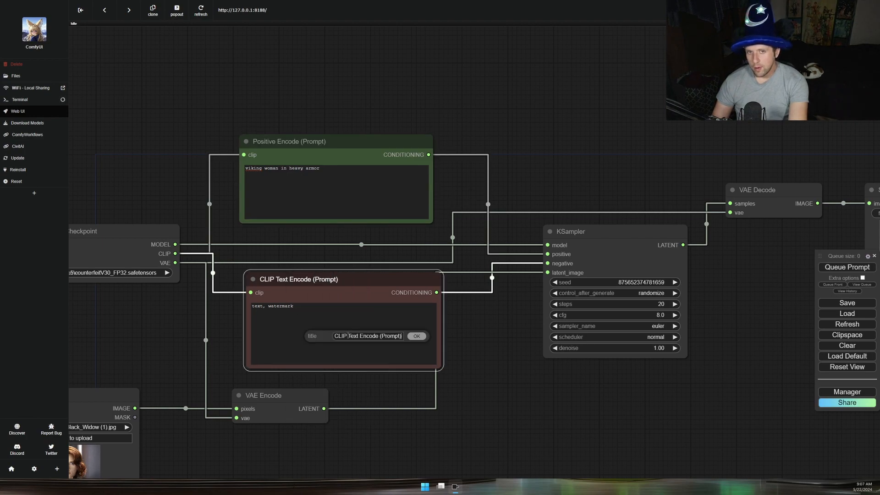
drag(358, 336, 332, 336)
text(Negati)
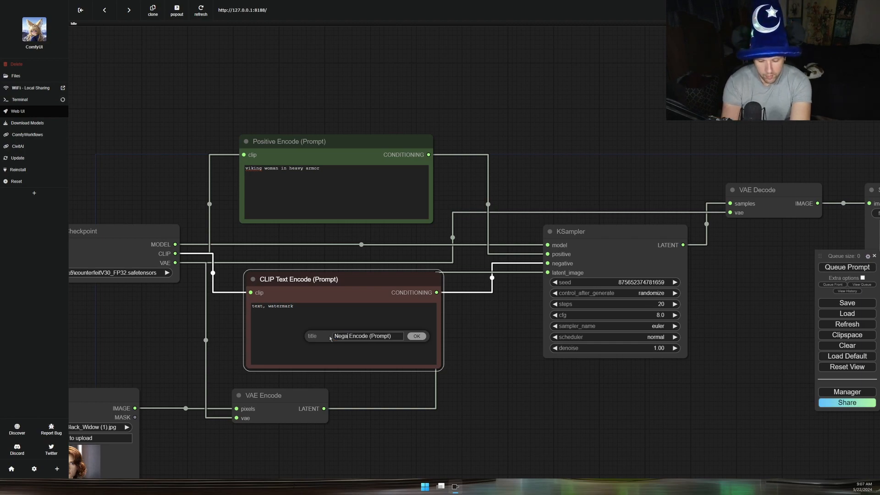
text(ve)
key(Return)
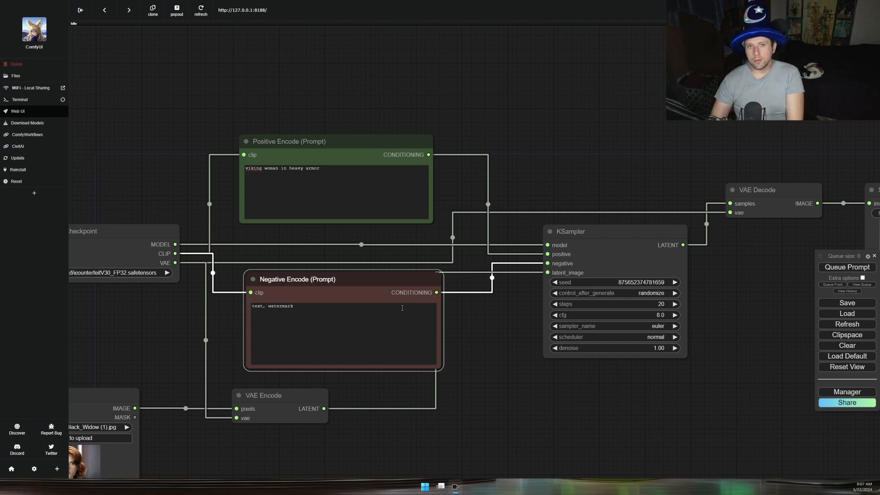
Move the Load Checkpoint node farther from the prompt nodes, and shift the negative prompt node toward it, away from the KSampler
scroll(488, 390, down, 5)
drag(498, 418, 584, 342)
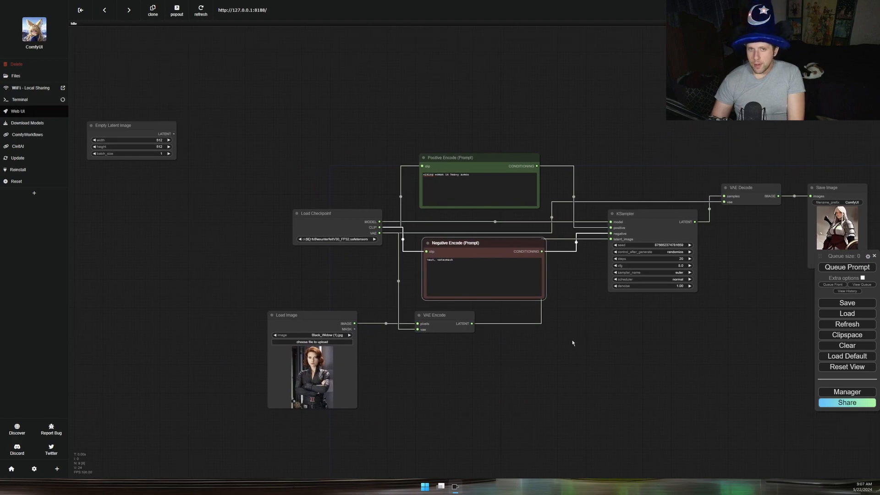
drag(349, 219, 303, 216)
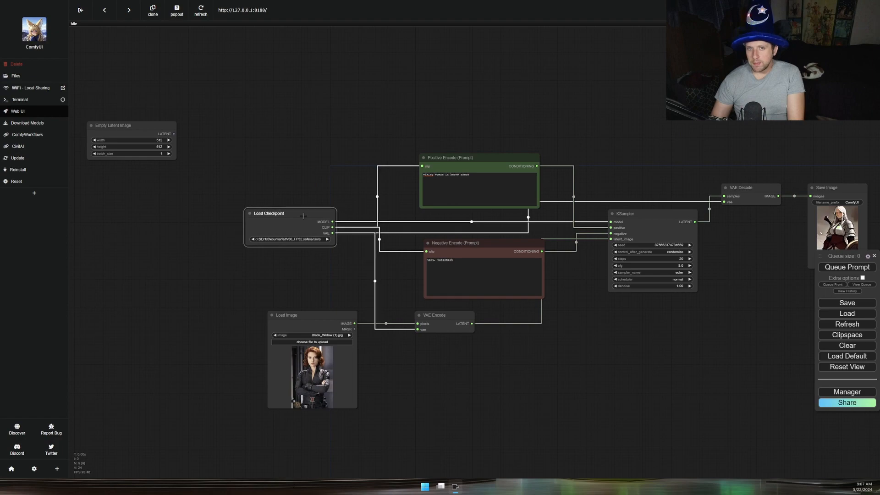
drag(572, 405, 442, 346)
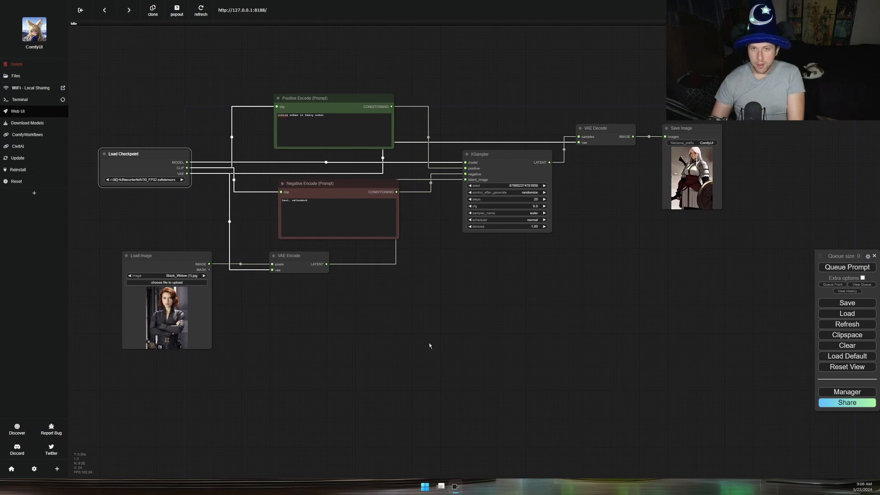
drag(351, 190, 328, 180)
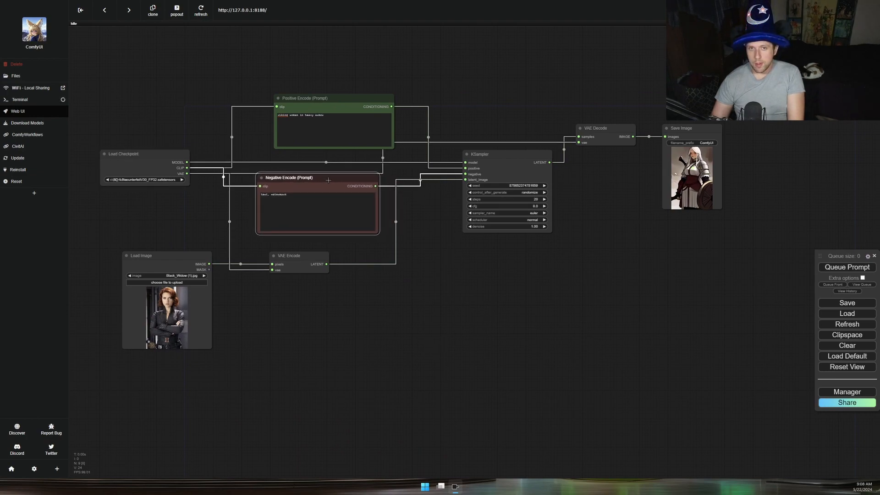
Search the nodes for "control" and add an Apply ControlNet node in the empty space below the KSampler
double_click(383, 312)
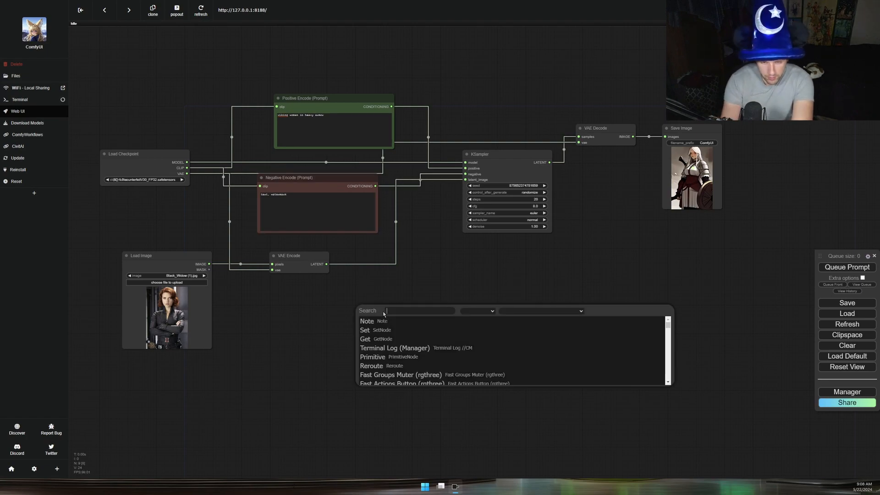
text(control)
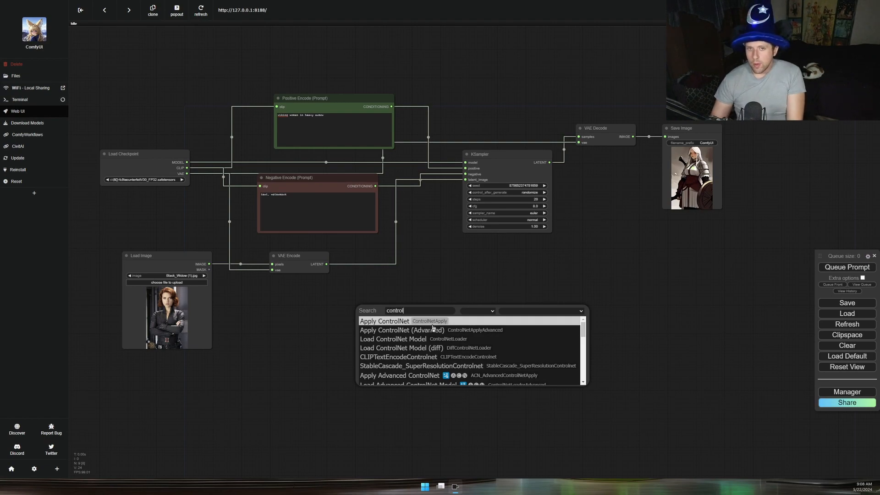
click(417, 321)
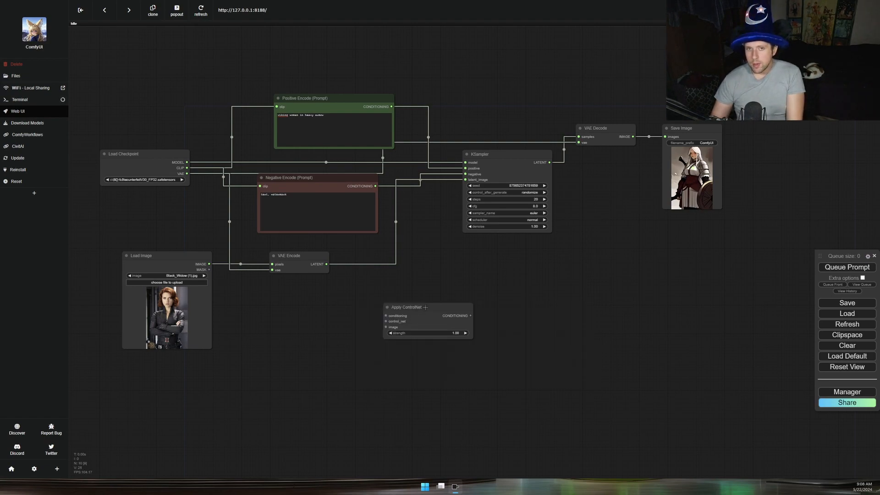
Reposition the Apply ControlNet node, add a ControlNetLoader node linked to its control_net input, and place the loader directly above it
drag(426, 307, 383, 324)
scroll(443, 362, up, 5)
drag(443, 364, 547, 318)
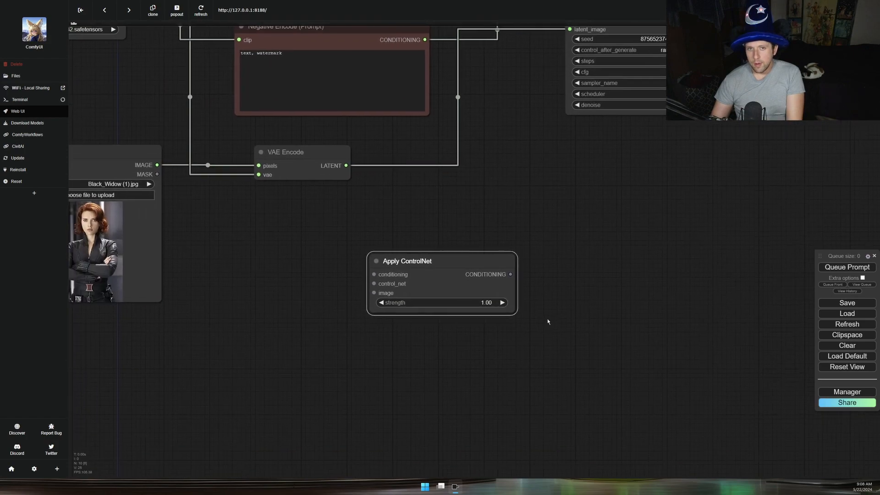
drag(372, 280, 284, 278)
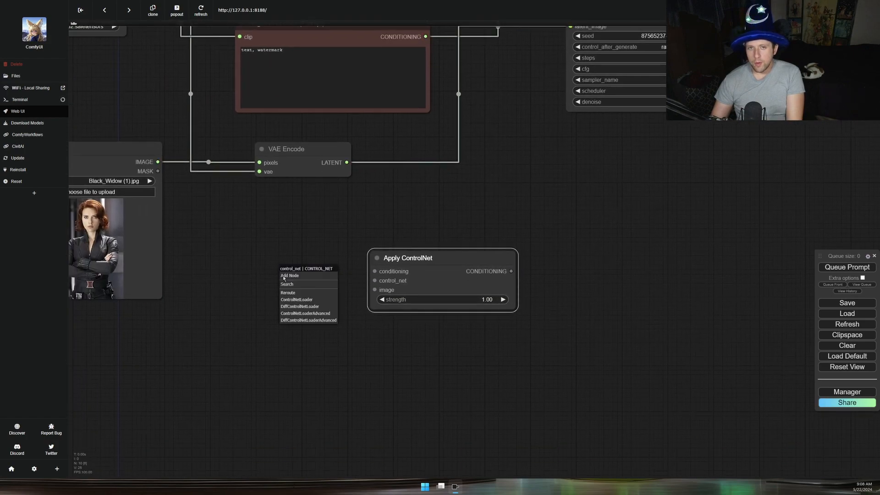
click(314, 300)
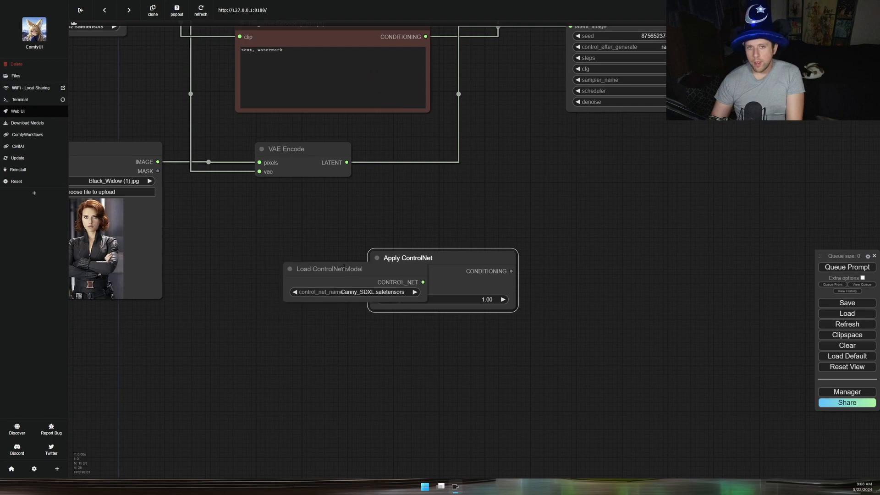
drag(344, 268, 430, 202)
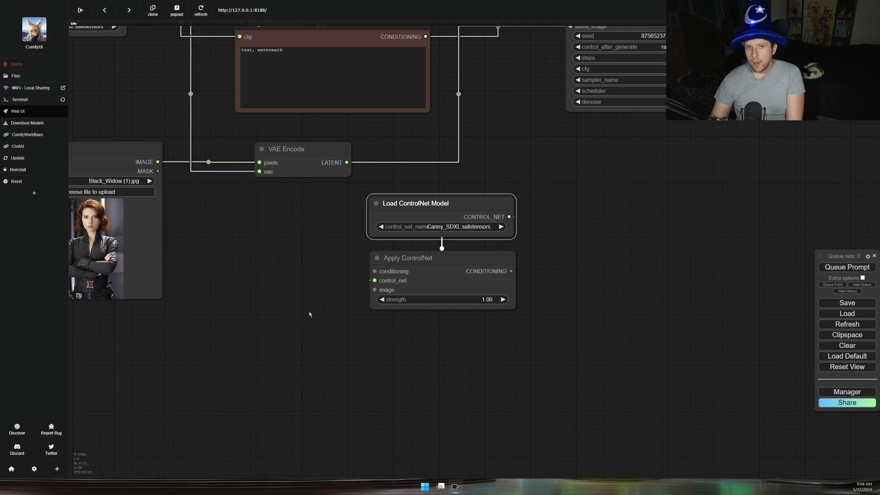
Connect the Load Image output to Apply ControlNet's image input, and choose control_v11f1p_sd15_depth_fp16.safetensors as the ControlNet model
drag(309, 315, 369, 268)
drag(218, 118, 435, 247)
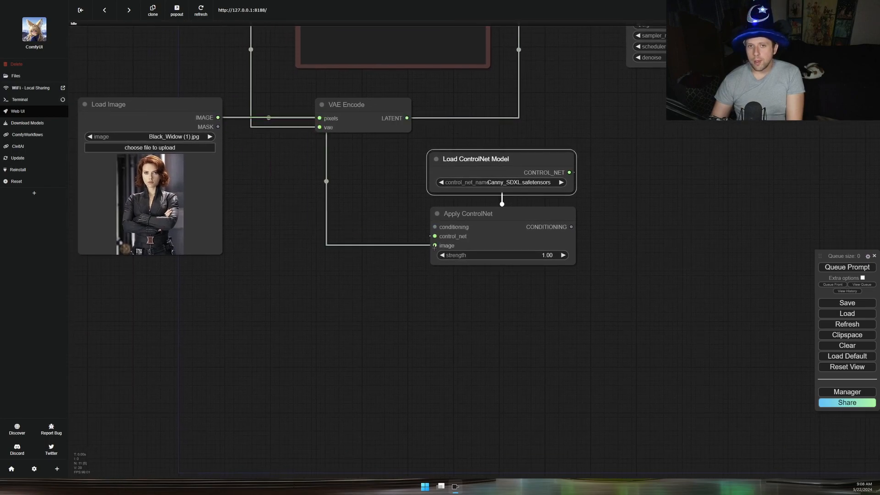
drag(494, 338, 335, 357)
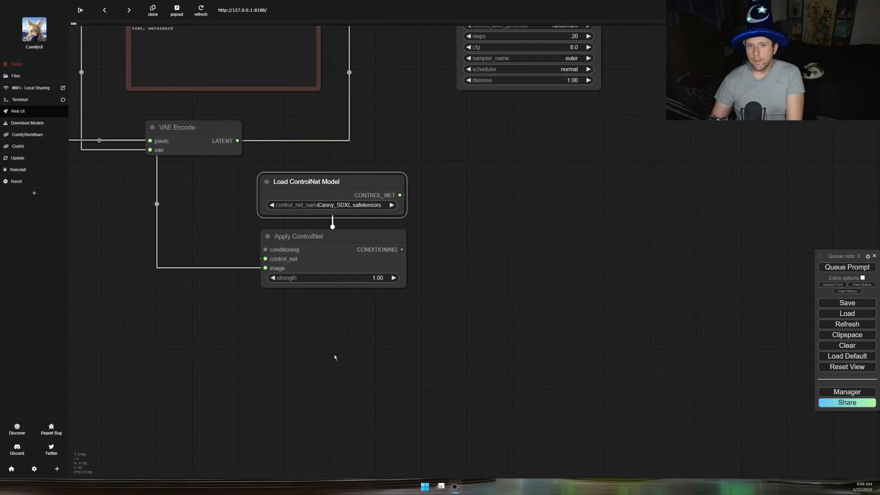
click(353, 205)
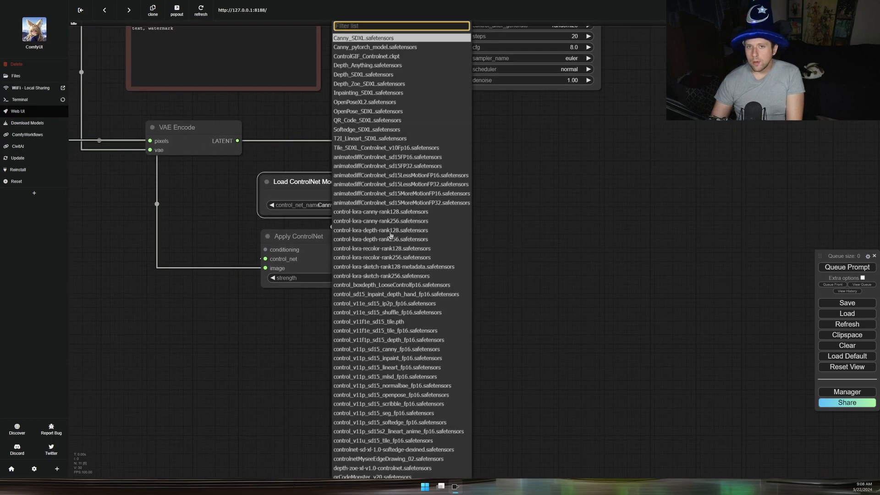
scroll(389, 237, down, 2)
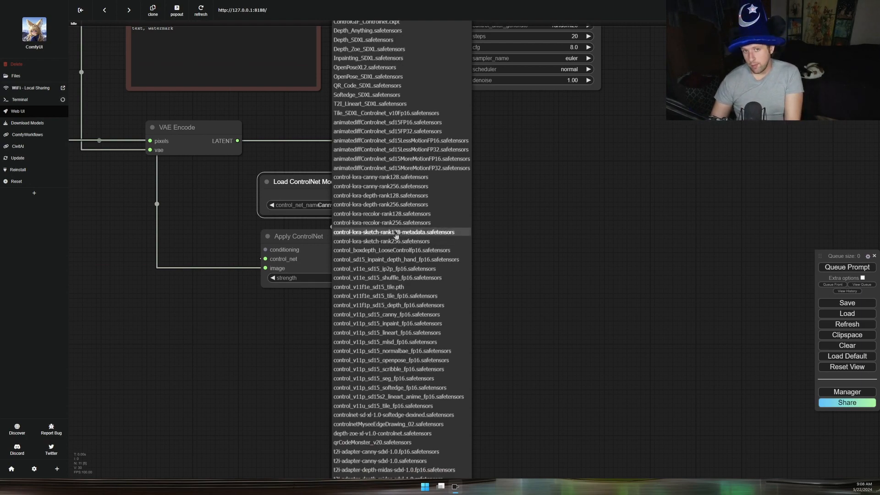
click(396, 306)
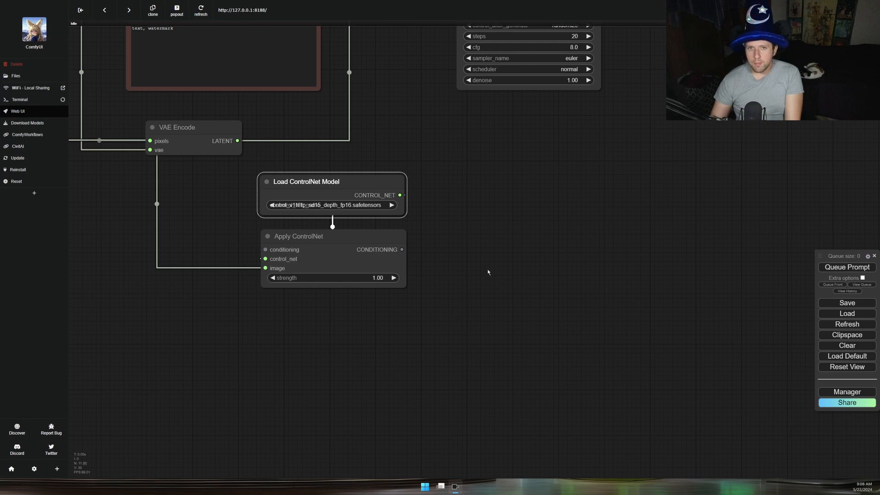
Shift the positive prompt node slightly away from the KSampler, and route its conditioning through Apply ControlNet into the KSampler's positive input
drag(488, 271, 529, 282)
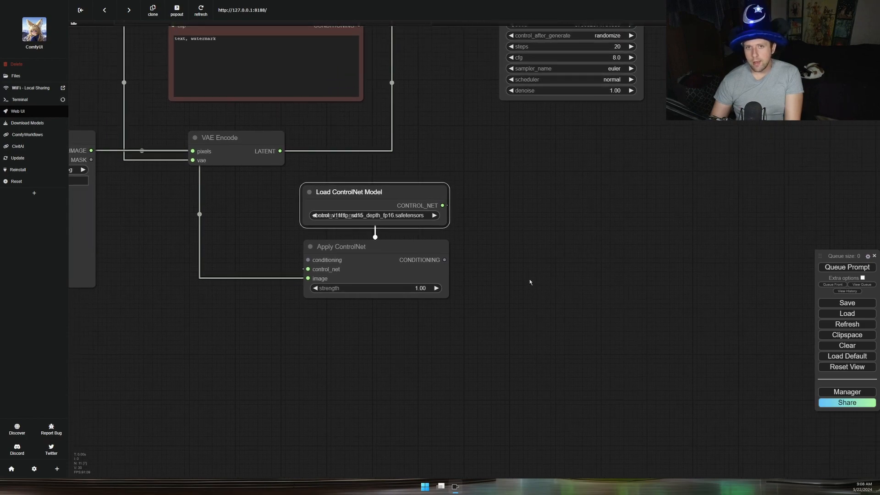
scroll(530, 282, down, 4)
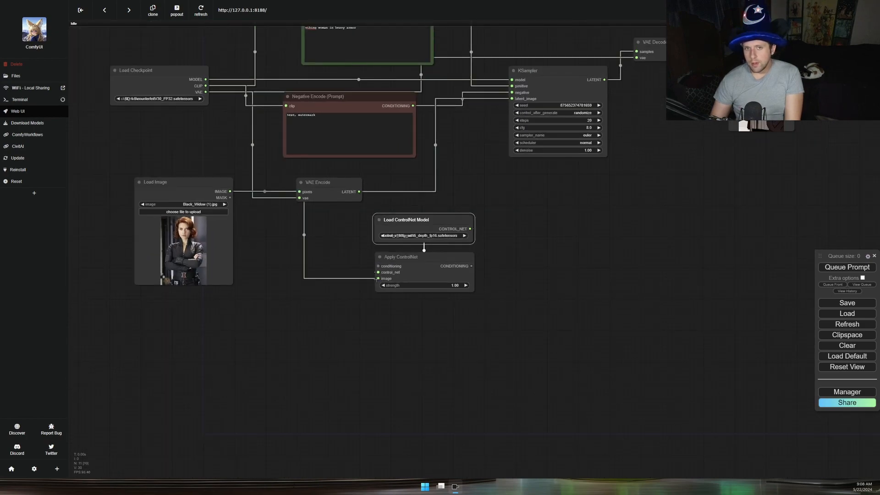
drag(332, 237, 290, 281)
drag(351, 57, 325, 62)
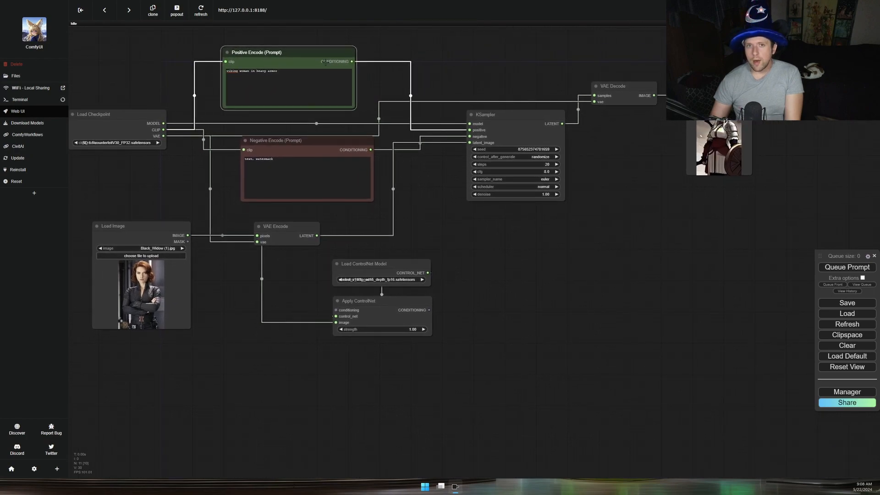
drag(468, 130, 336, 310)
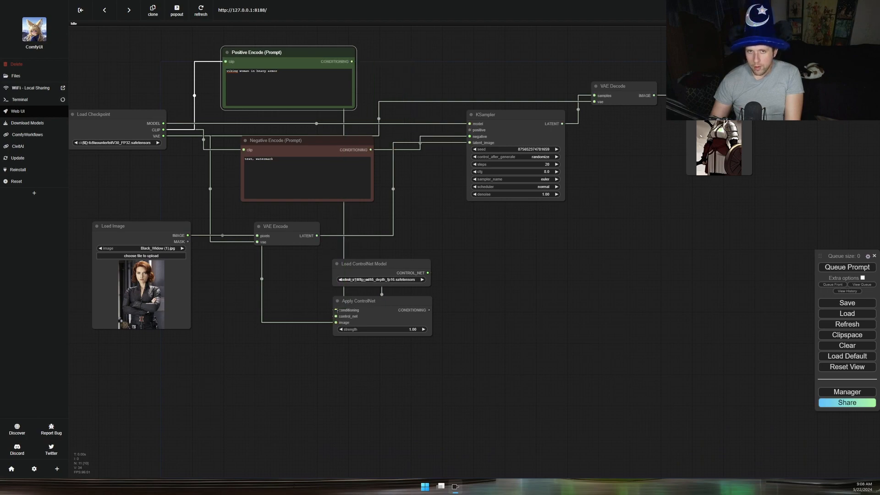
drag(429, 312, 470, 131)
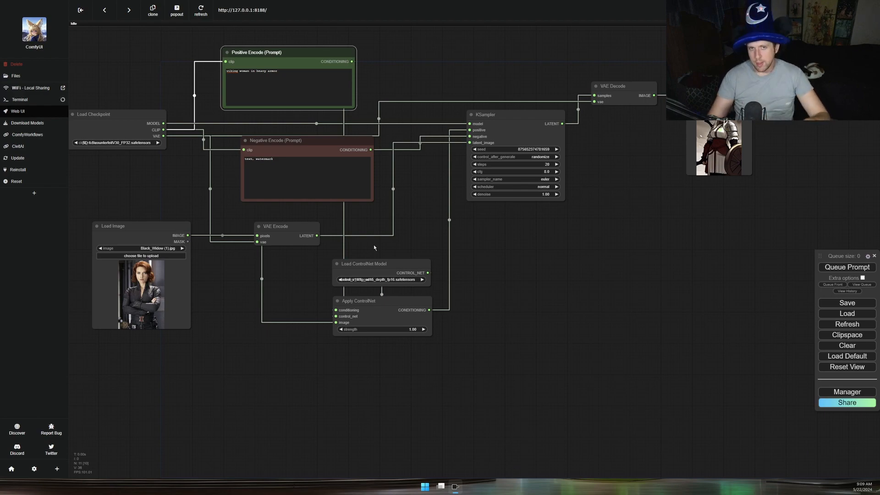
Queue the prompt to generate an image using the depth ControlNet
scroll(391, 281, up, 10)
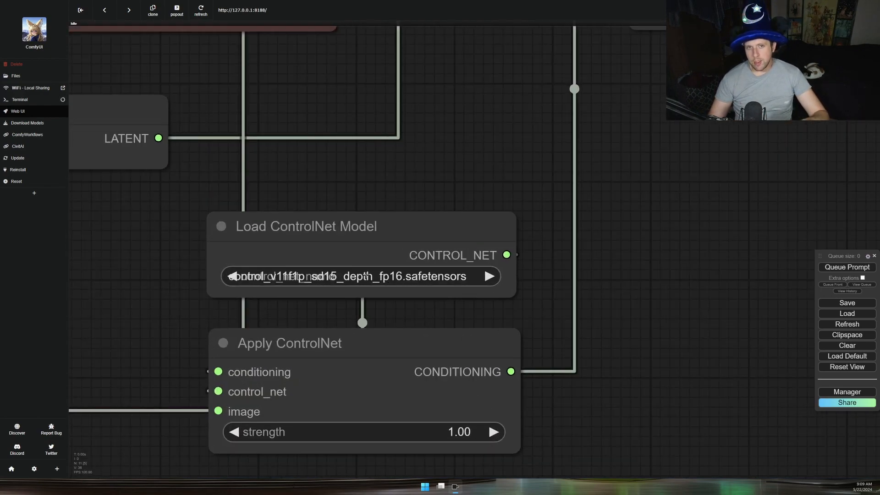
scroll(342, 274, down, 11)
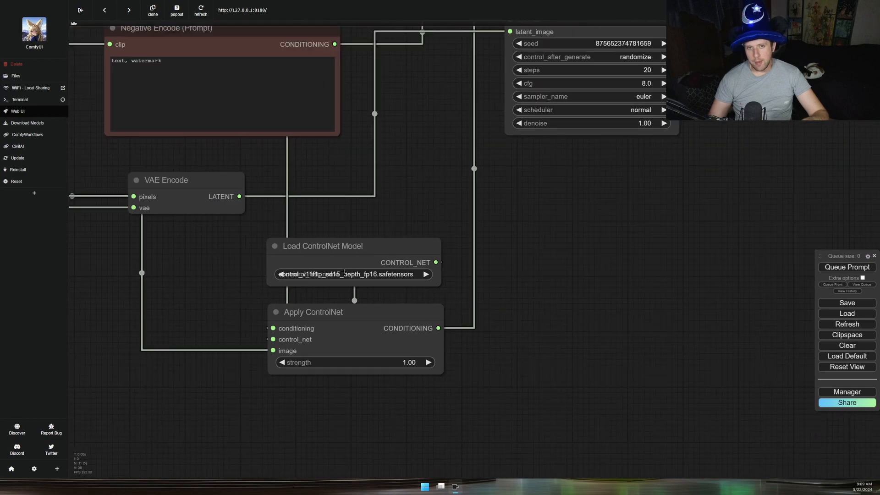
drag(274, 276, 480, 268)
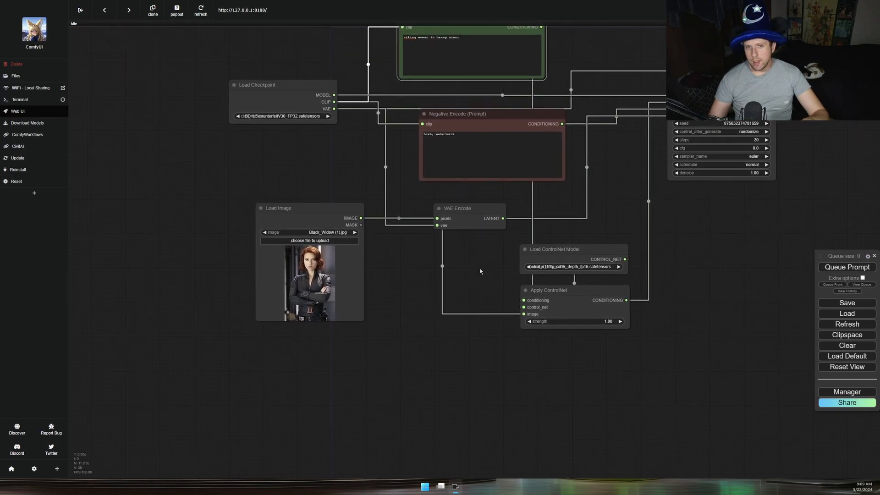
scroll(304, 256, up, 8)
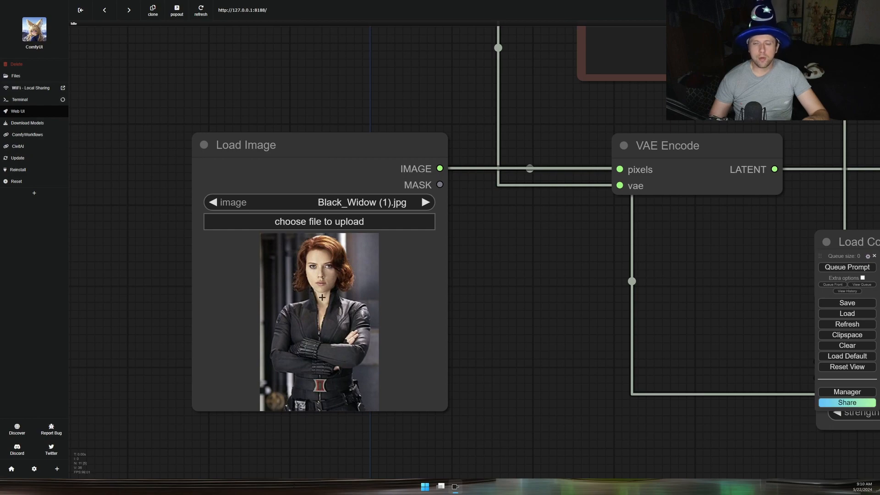
scroll(315, 290, down, 10)
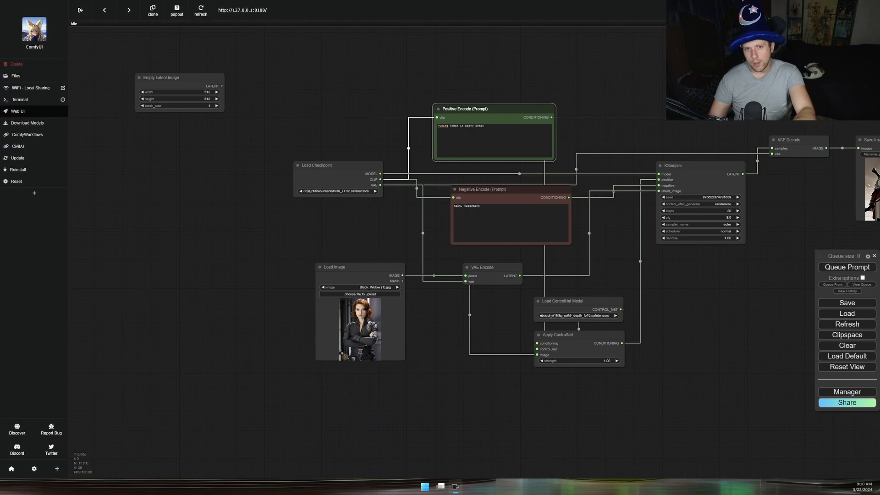
drag(549, 398, 403, 345)
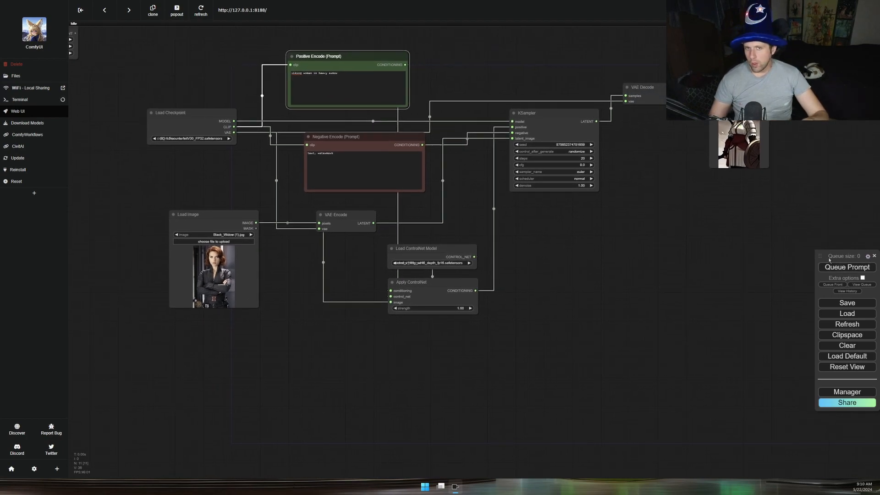
click(843, 267)
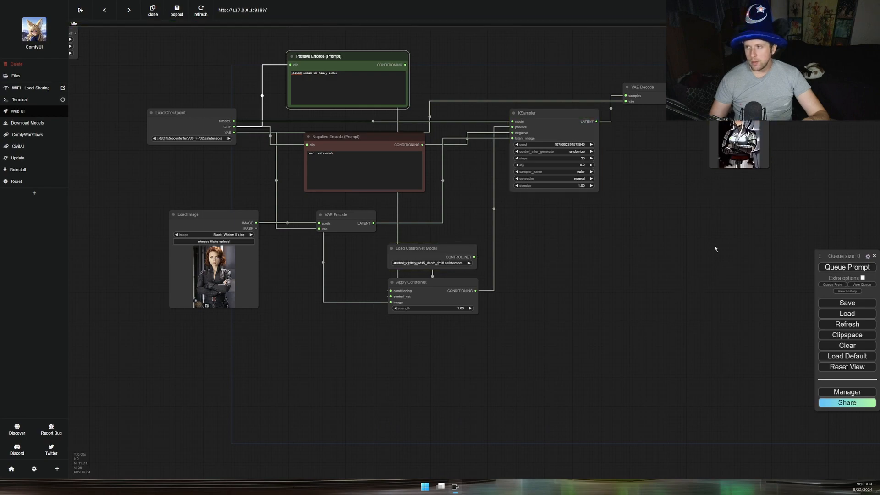
Examine the generated image in the Save Image node and compare its pose with the picture in Load Image
drag(715, 249, 495, 303)
scroll(565, 196, up, 10)
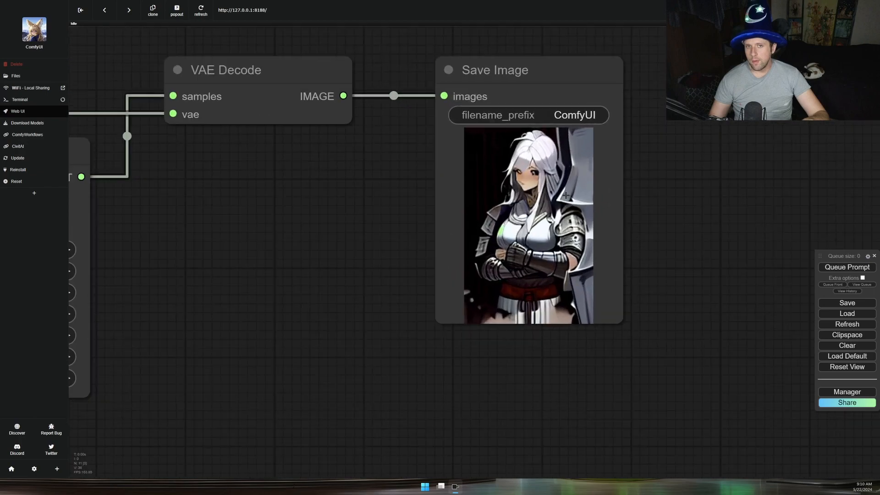
scroll(565, 195, up, 4)
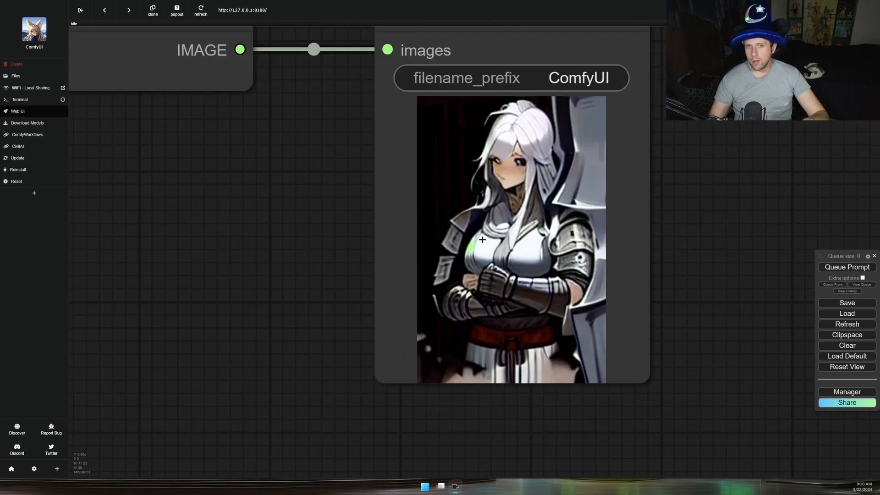
scroll(366, 266, down, 11)
drag(293, 376, 710, 244)
drag(505, 322, 723, 246)
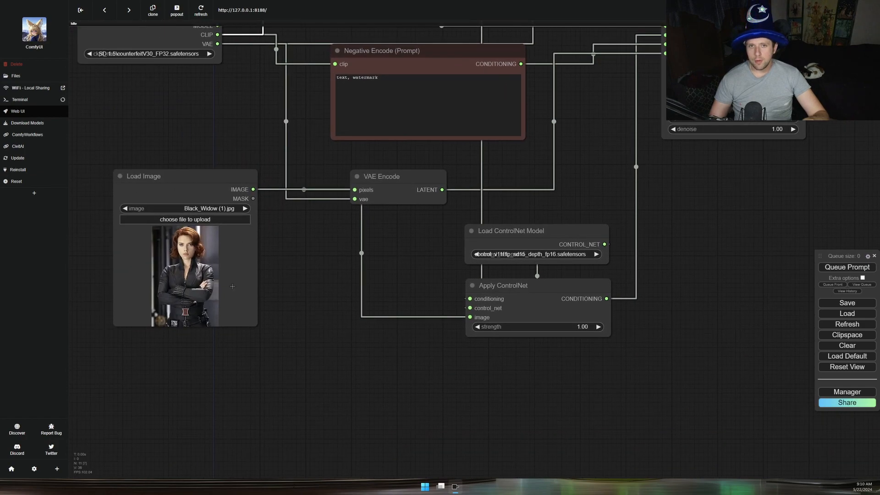
drag(372, 266, 139, 313)
drag(654, 222, 464, 320)
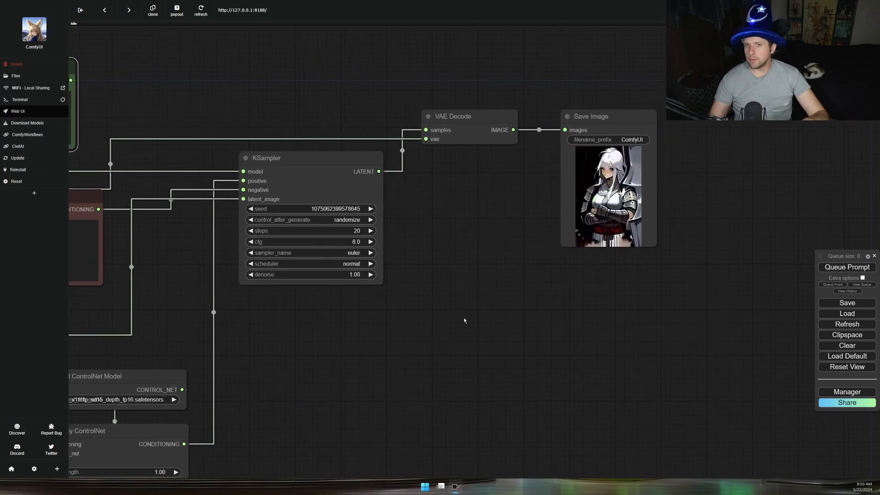
scroll(642, 209, up, 10)
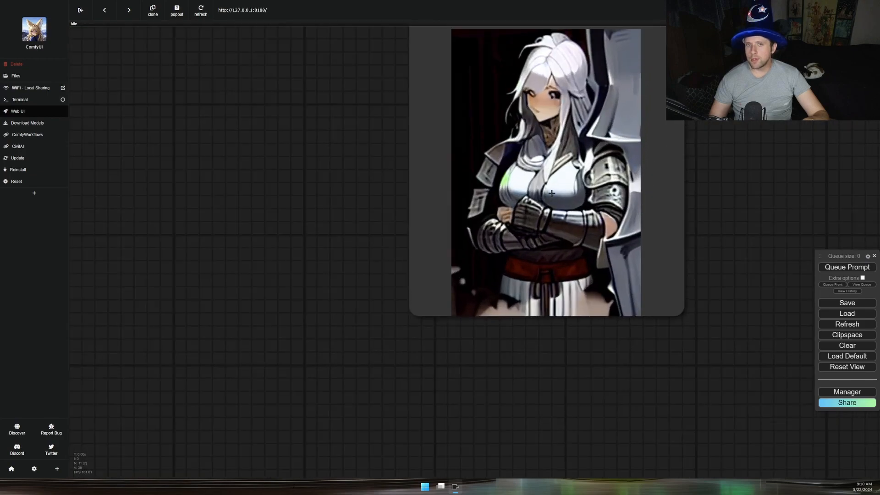
scroll(505, 220, down, 5)
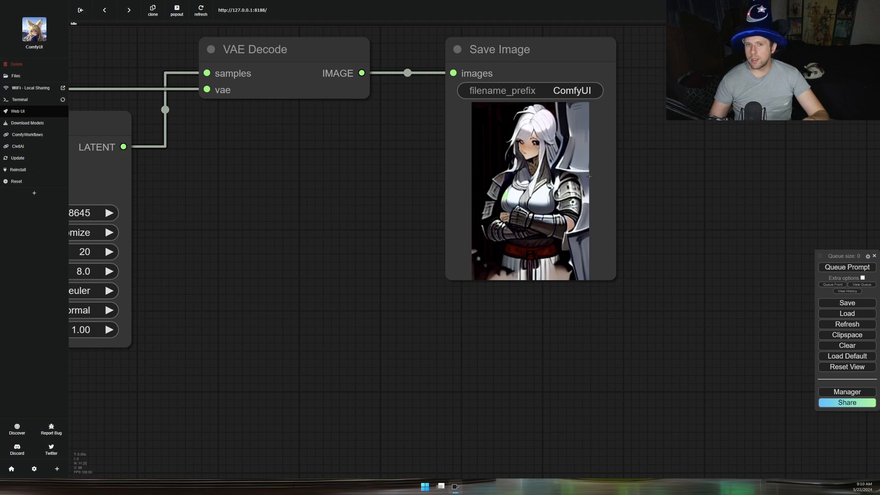
scroll(285, 261, down, 5)
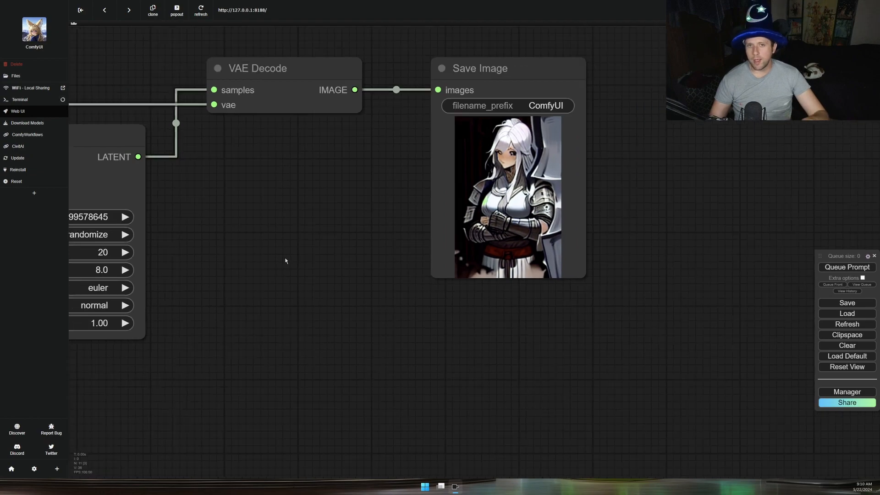
Open the list of checkpoints in the Load Checkpoint node and browse down to the SD 1.5 models
drag(219, 366, 627, 288)
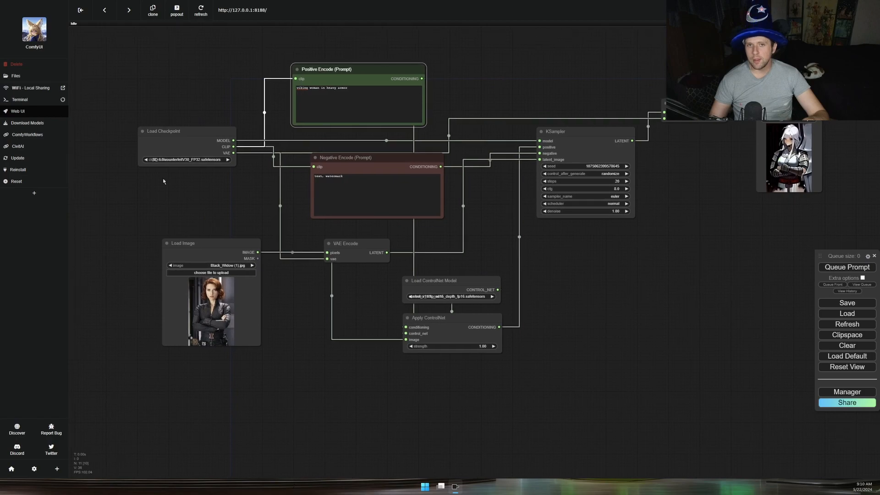
scroll(160, 151, up, 8)
click(273, 187)
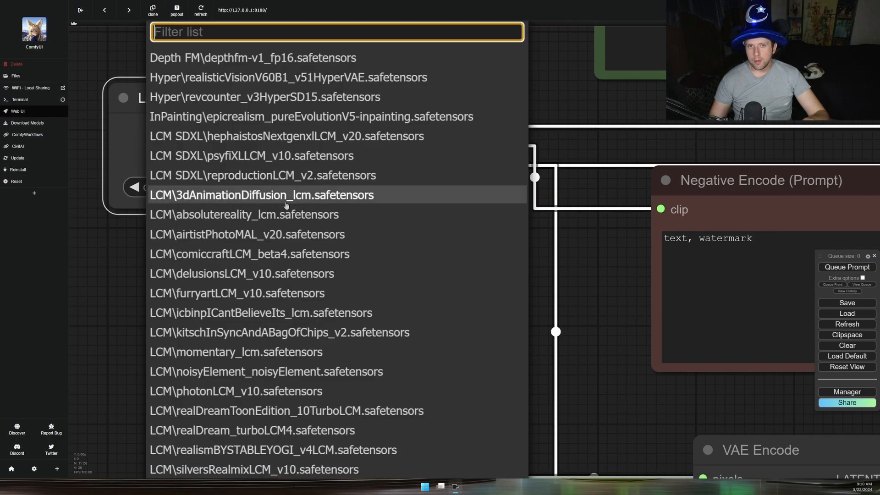
scroll(285, 204, down, 5)
scroll(284, 204, down, 6)
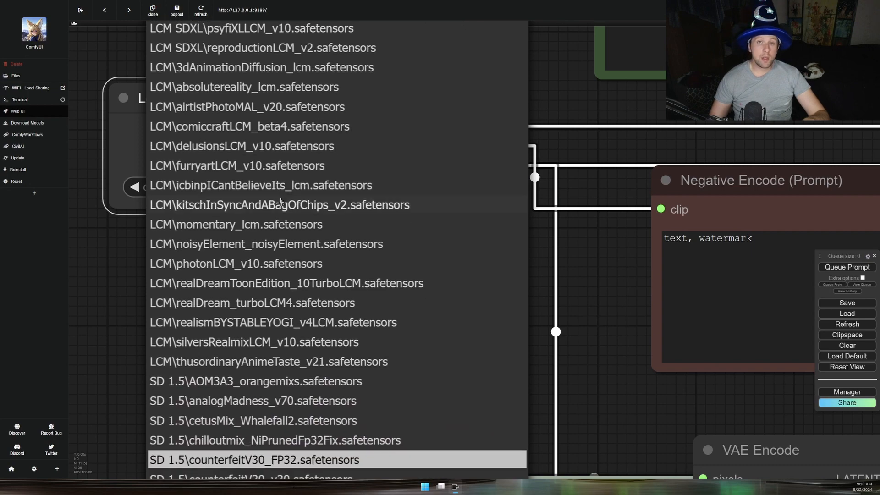
Set the Load Checkpoint node's model to SDXL\animagineXLV3_v30.safetensors
scroll(281, 201, down, 6)
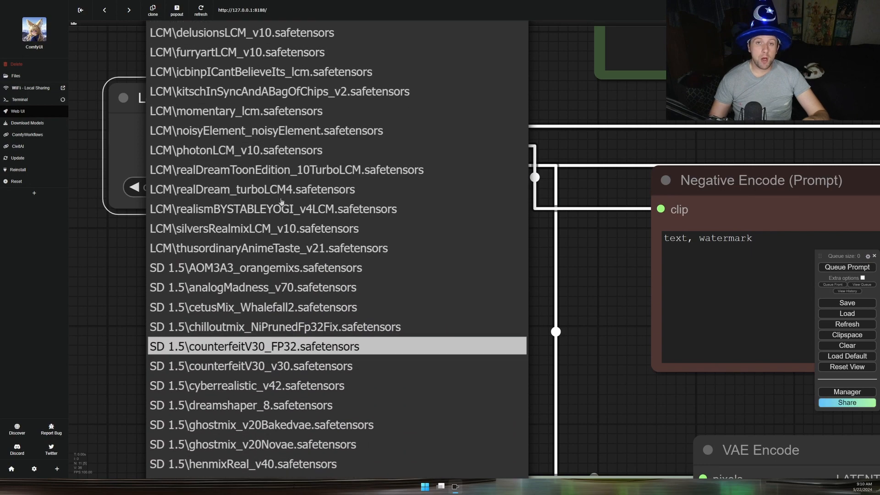
scroll(282, 202, down, 5)
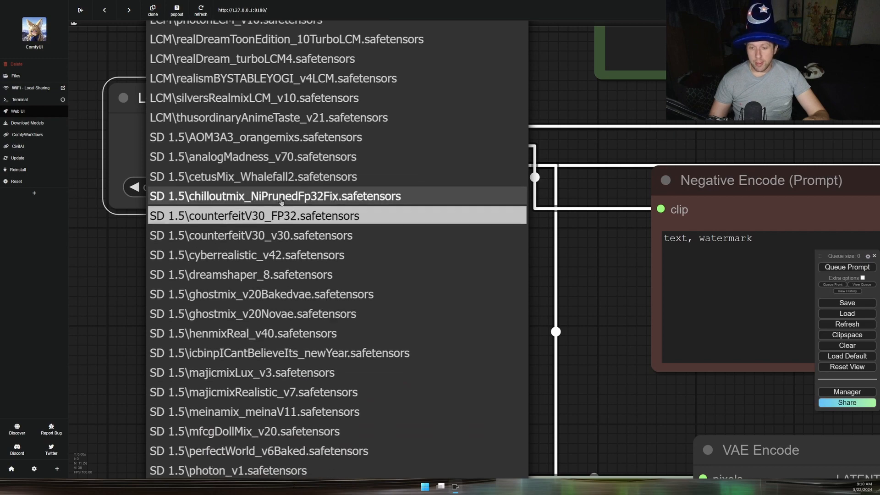
scroll(265, 250, down, 6)
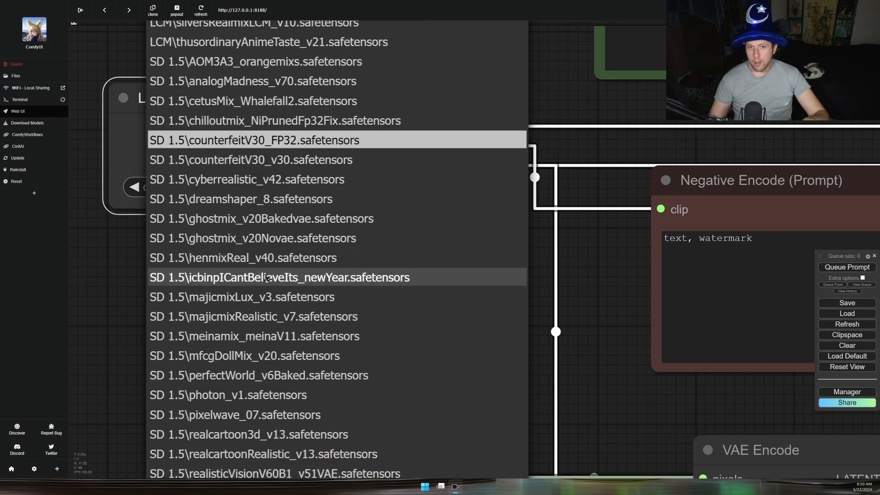
scroll(265, 278, down, 7)
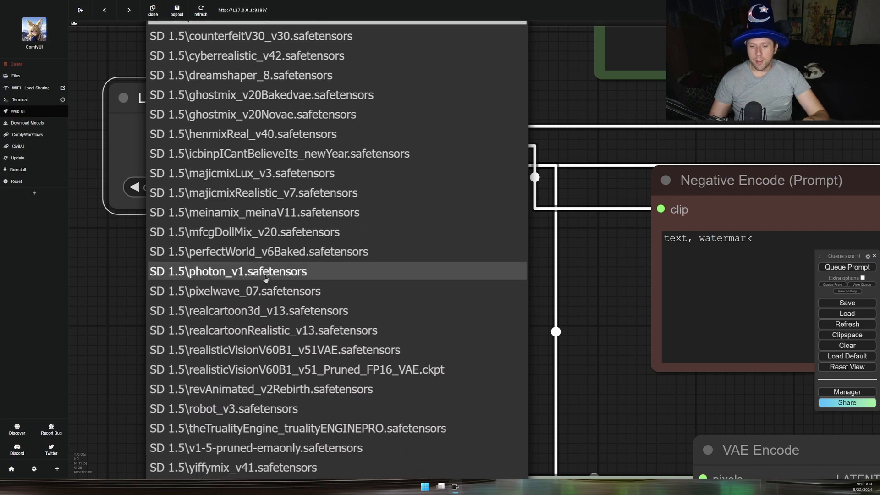
scroll(265, 278, down, 6)
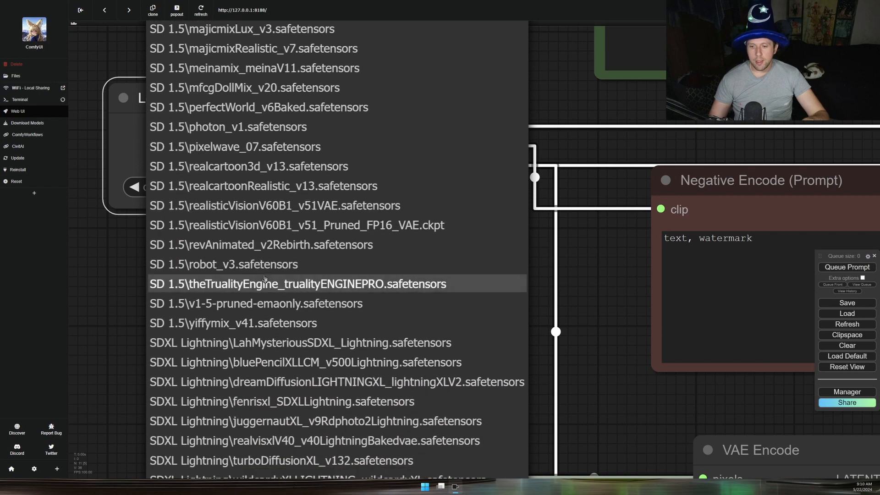
scroll(264, 279, down, 5)
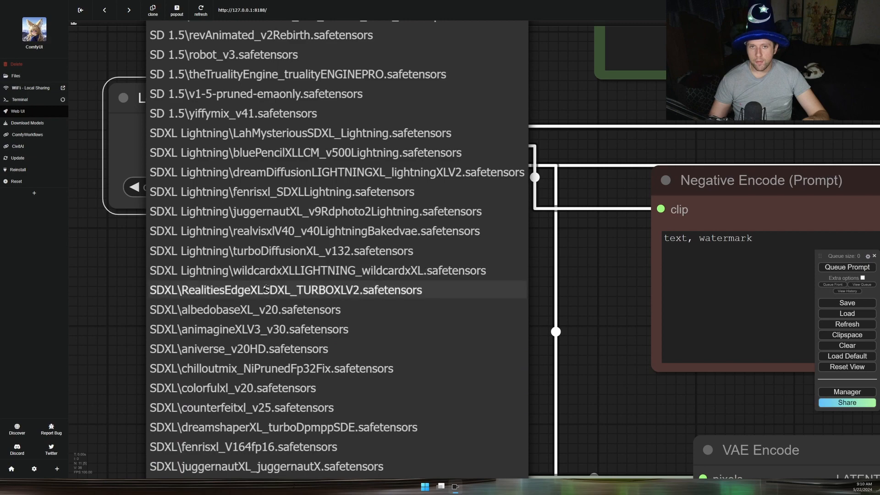
click(195, 329)
Try to run the workflow with the SDXL checkpoint and the SD 1.5 depth ControlNet, and dismiss the error report
scroll(159, 288, down, 15)
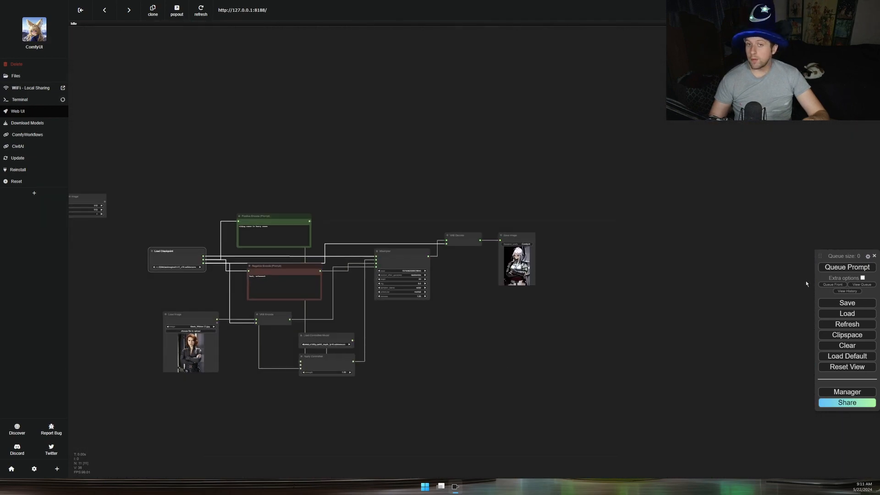
click(847, 266)
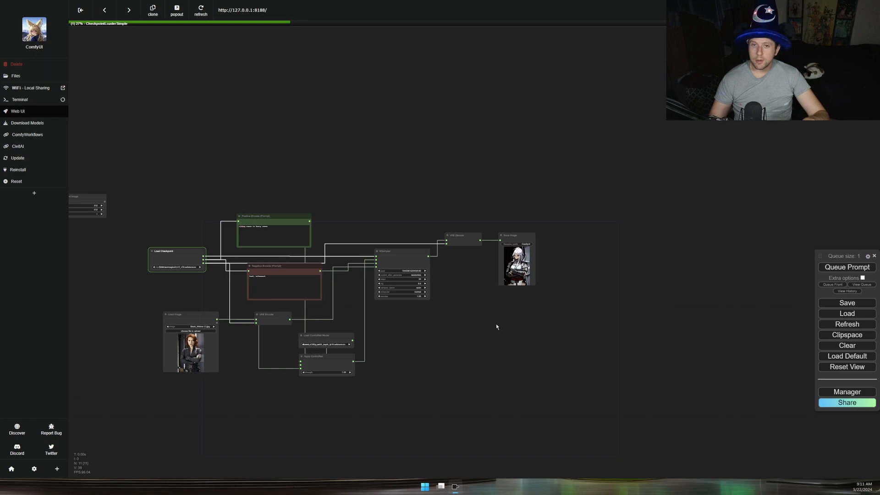
scroll(146, 264, up, 12)
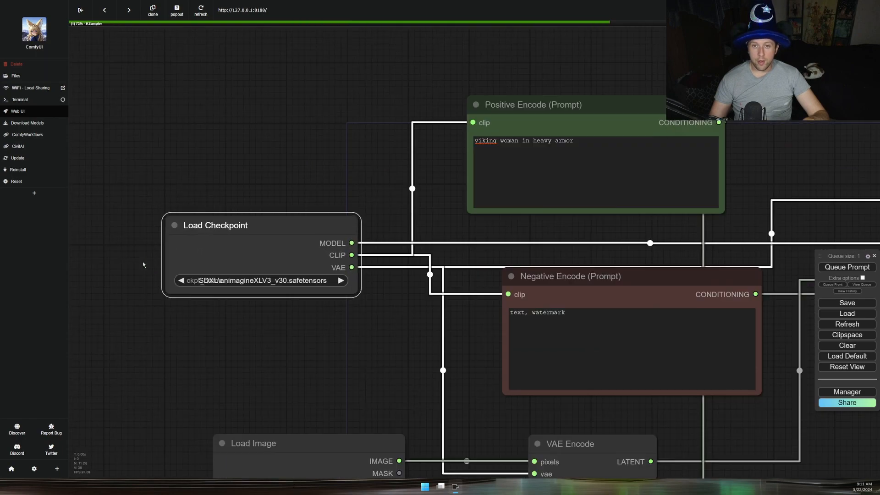
scroll(144, 264, down, 5)
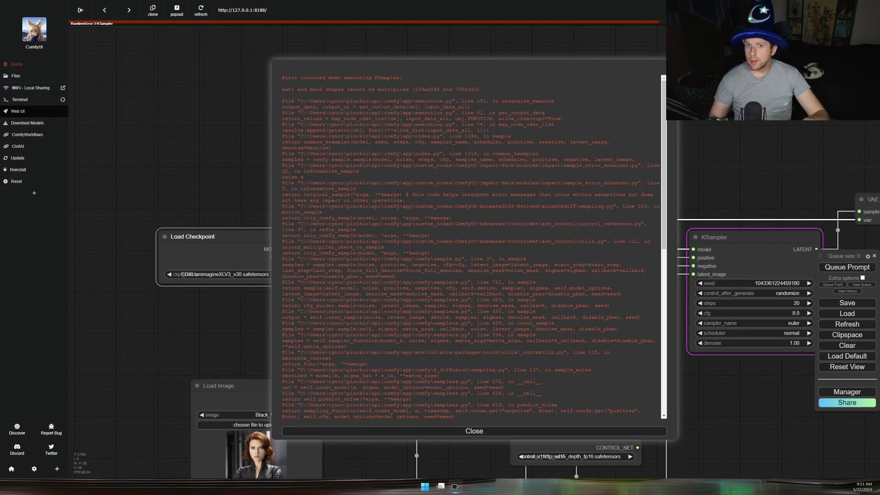
click(504, 431)
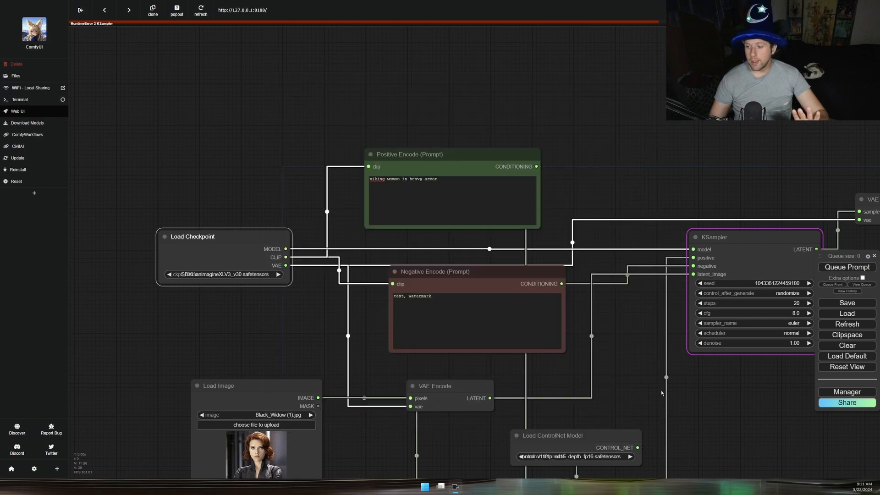
Set the model in the Load ControlNet Model node to Depth_SDXL.safetensors
drag(693, 387, 540, 261)
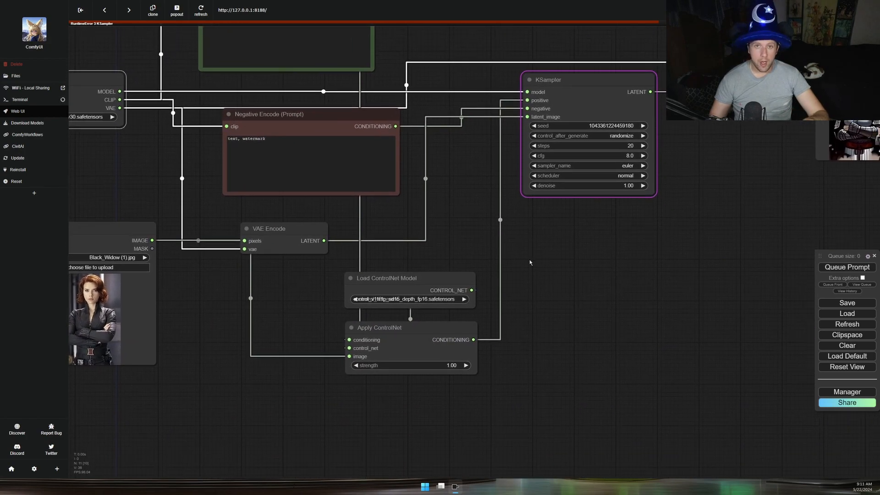
scroll(427, 321, up, 5)
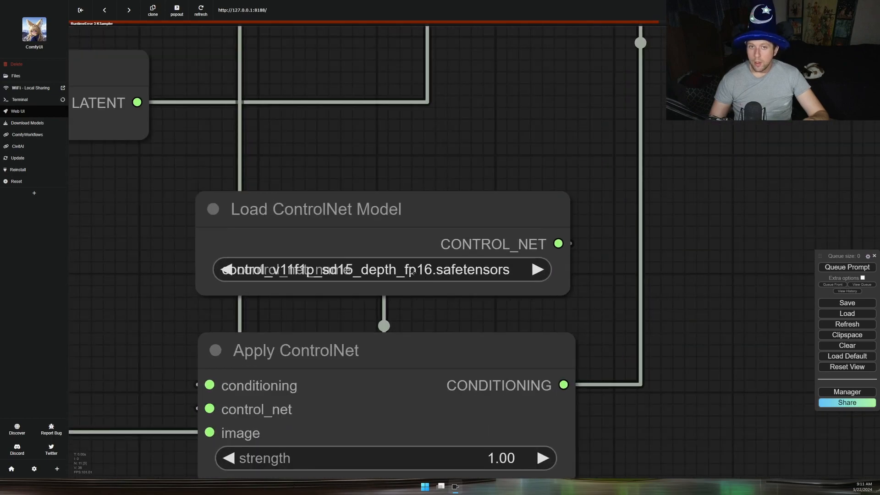
click(412, 272)
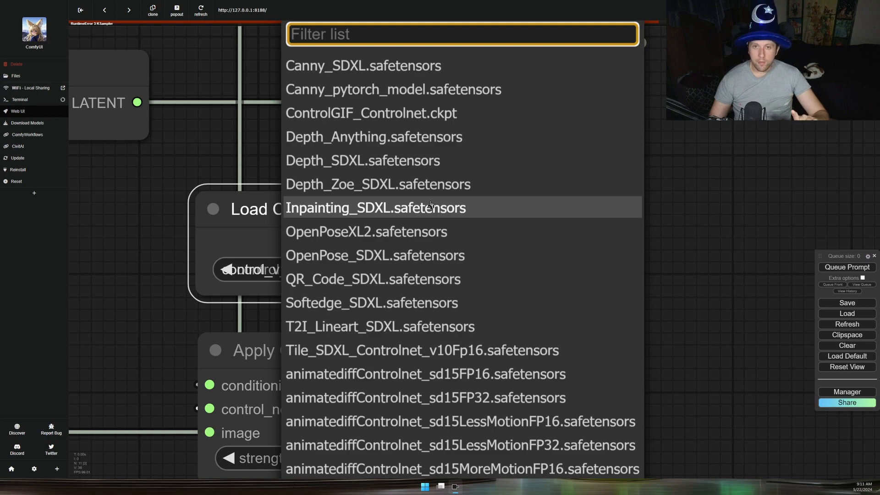
click(429, 163)
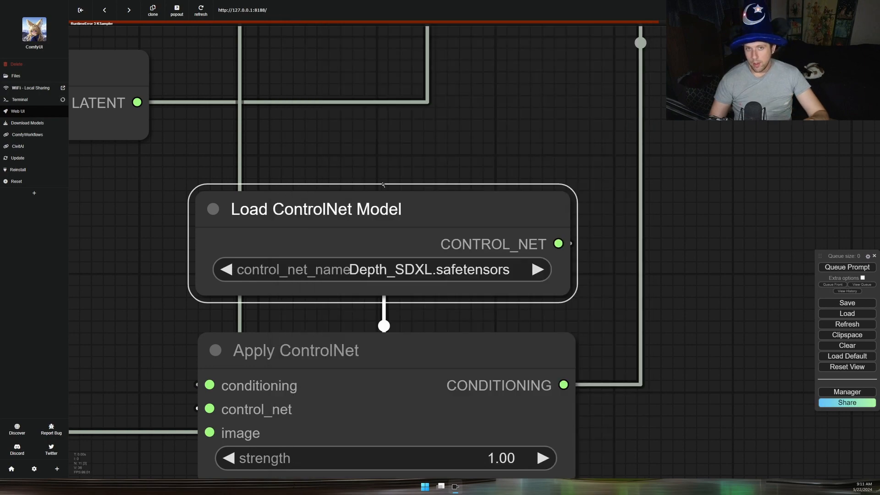
Queue the prompt with the animagineXLV3_v30 checkpoint and the Depth_SDXL ControlNet model
scroll(382, 184, down, 15)
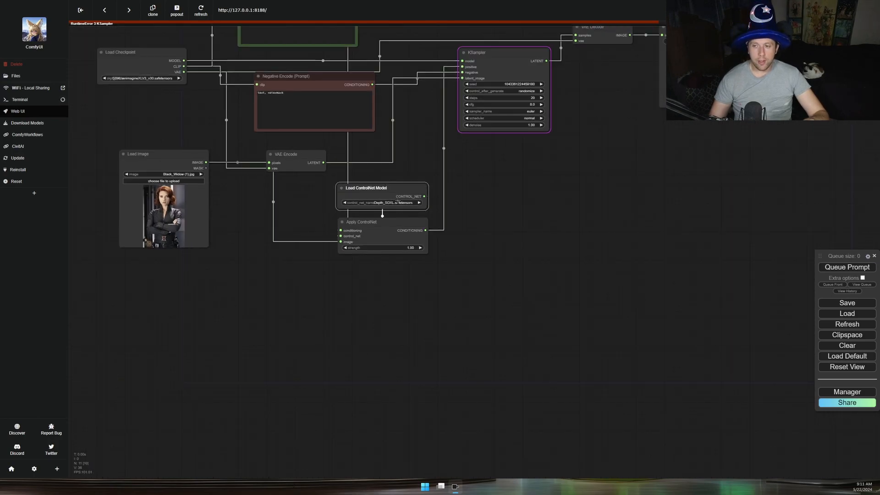
scroll(170, 115, up, 15)
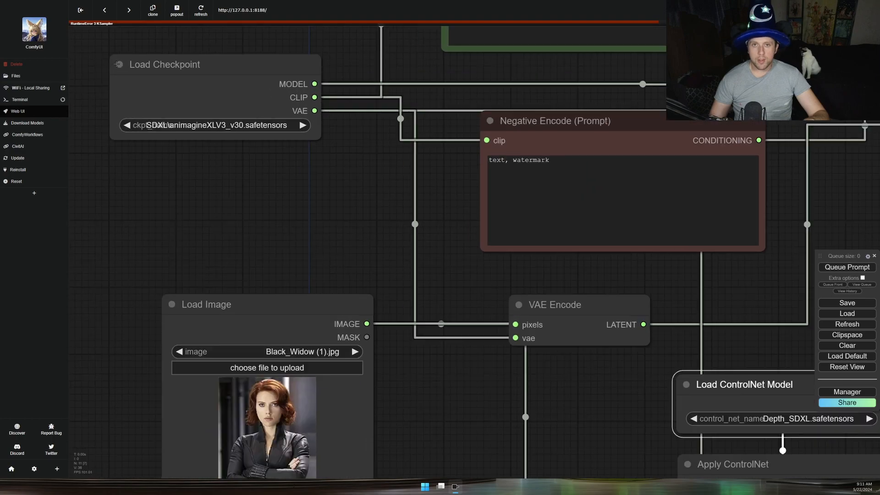
scroll(200, 163, down, 15)
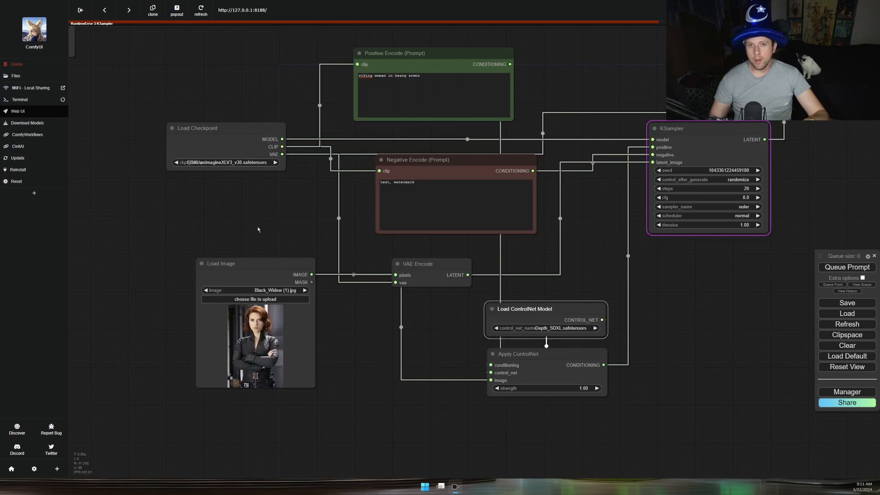
drag(270, 218, 158, 127)
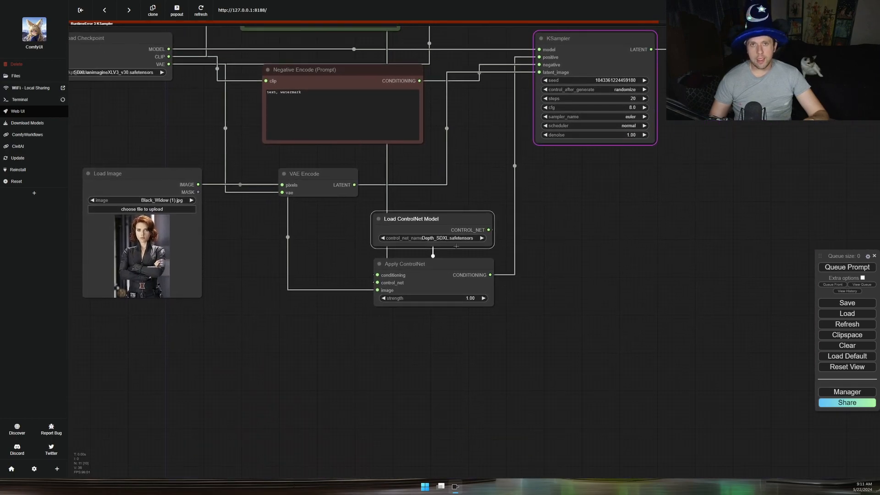
drag(589, 232, 595, 315)
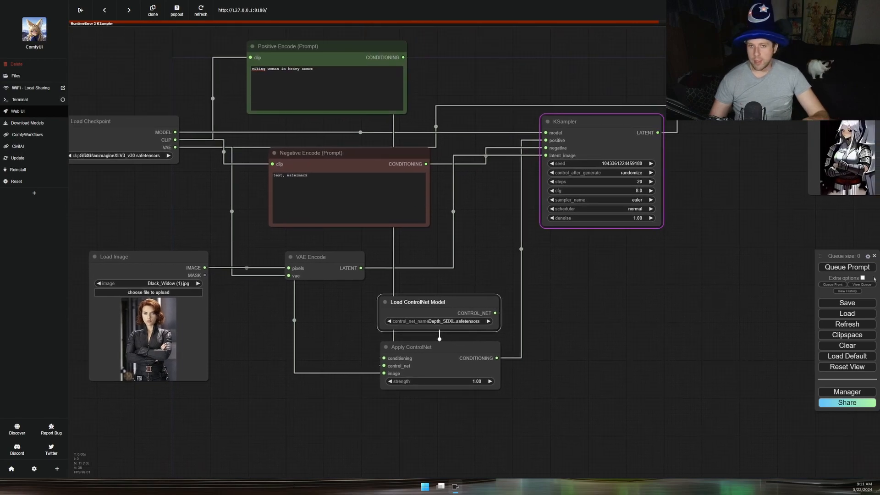
click(854, 271)
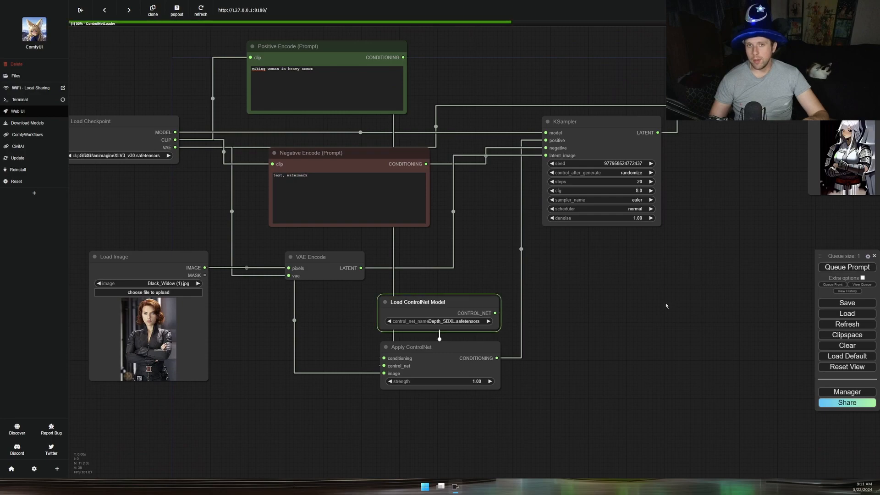
Examine the image generated with the animagineXLV3_v30 checkpoint in the Save Image node, close up and within the workflow
scroll(666, 304, down, 5)
drag(686, 303, 502, 303)
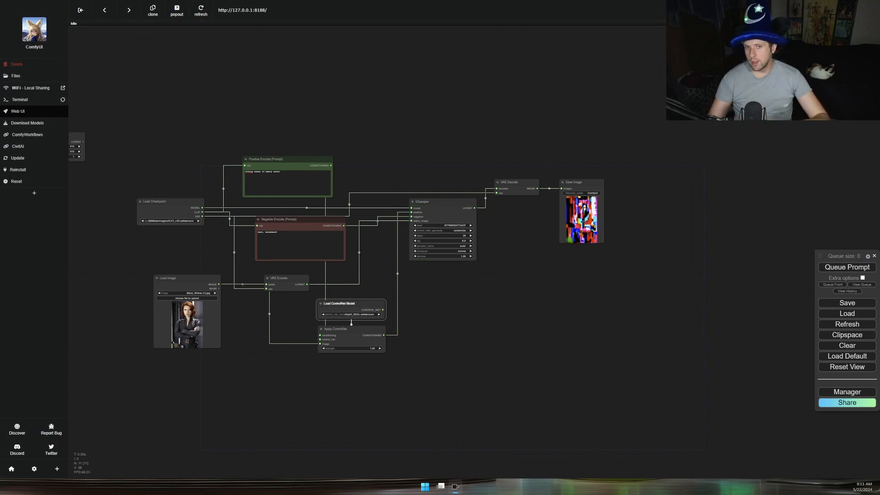
scroll(600, 238, up, 5)
scroll(599, 237, up, 6)
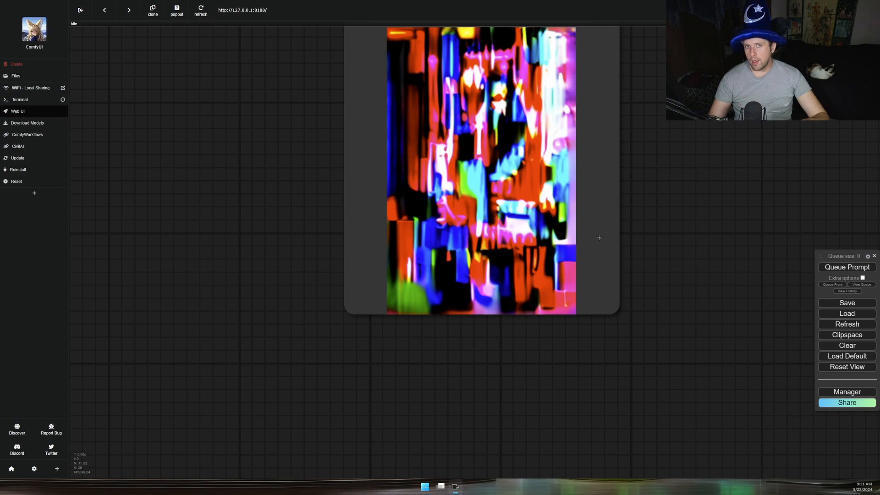
scroll(599, 237, down, 6)
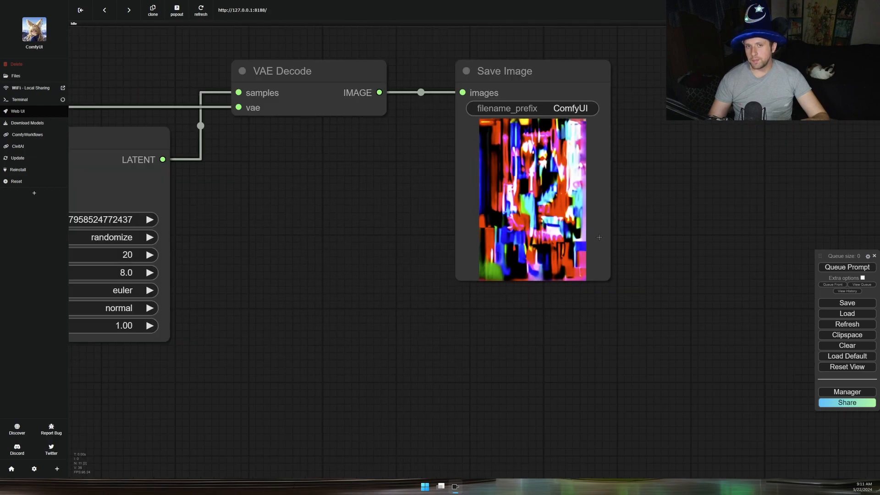
scroll(599, 237, down, 6)
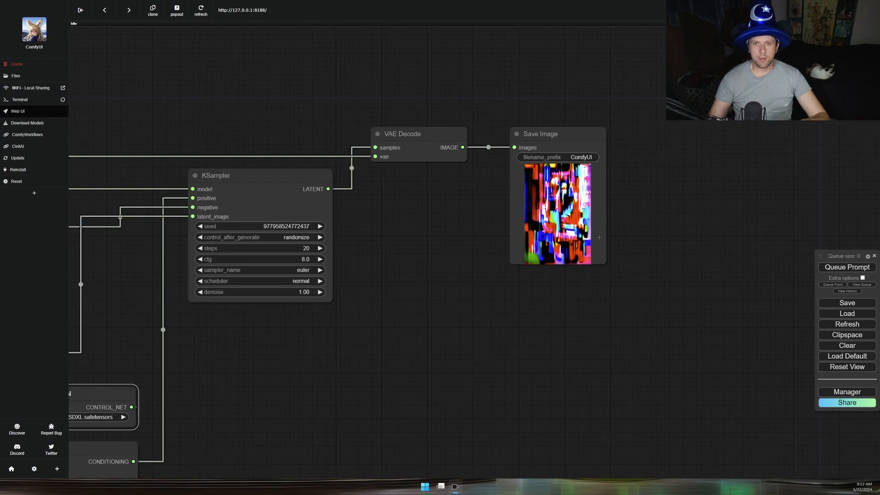
scroll(599, 236, down, 5)
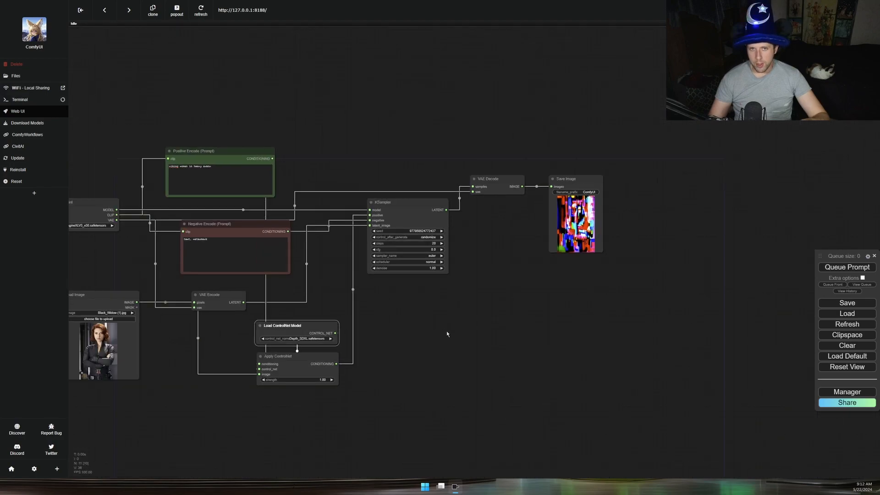
Switch the Load Checkpoint node's model to SDXL\colorfulxl_v20.safetensors and queue the prompt
drag(447, 331, 606, 325)
scroll(229, 206, up, 10)
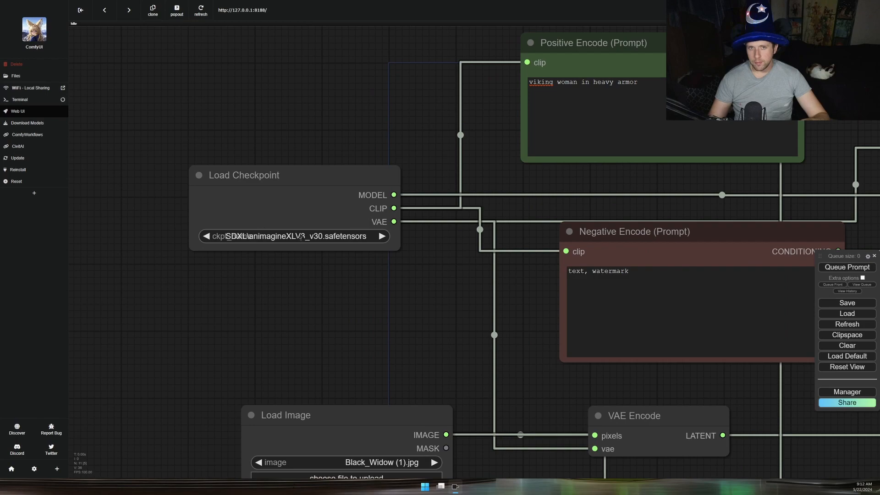
scroll(300, 237, down, 5)
click(301, 237)
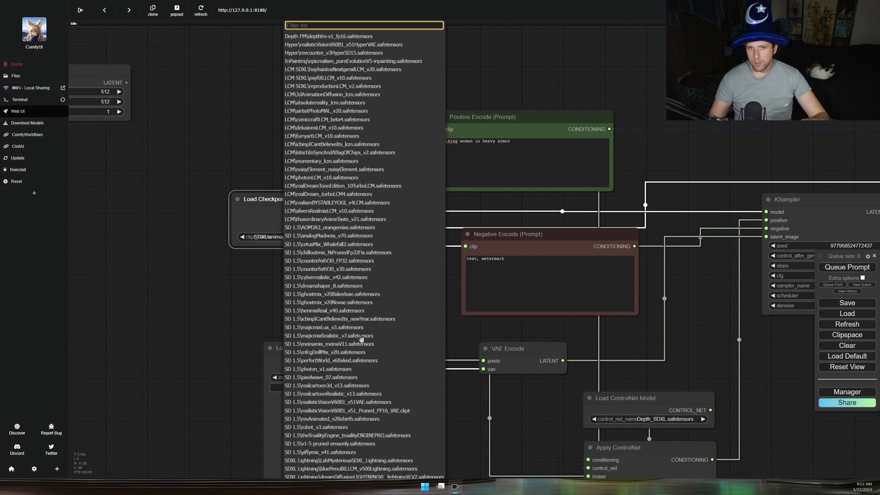
scroll(362, 338, down, 5)
scroll(362, 338, down, 6)
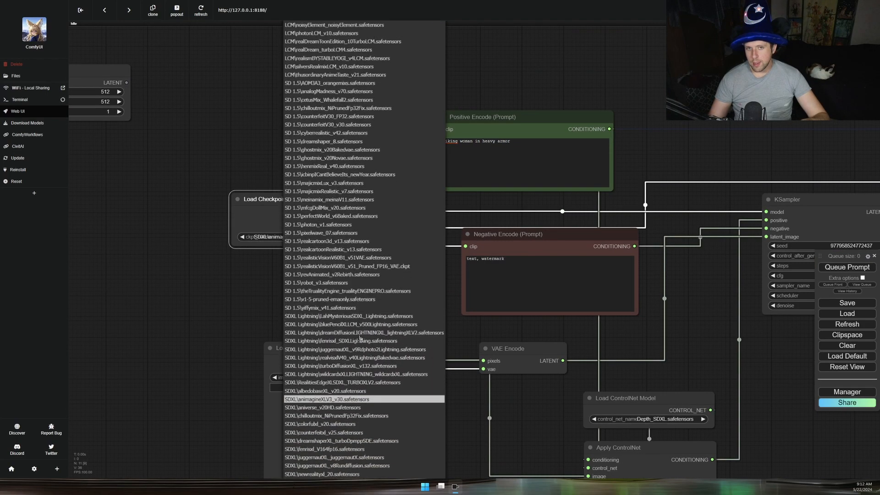
scroll(360, 338, down, 2)
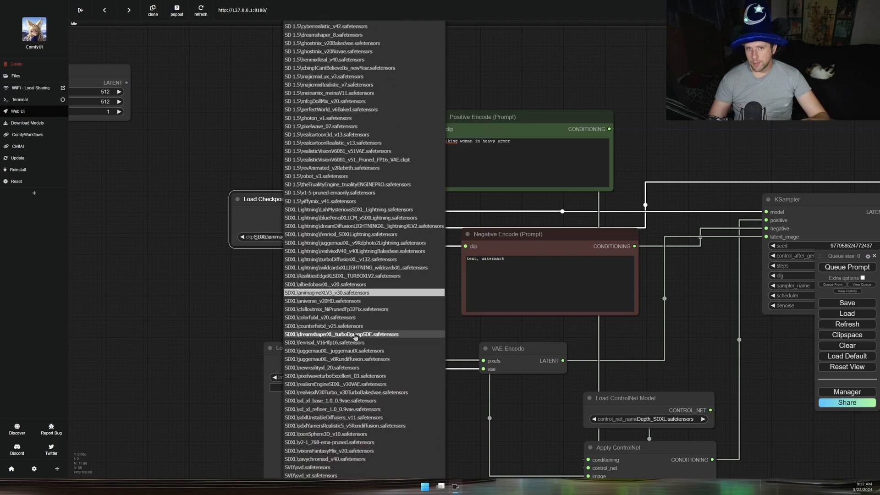
click(338, 319)
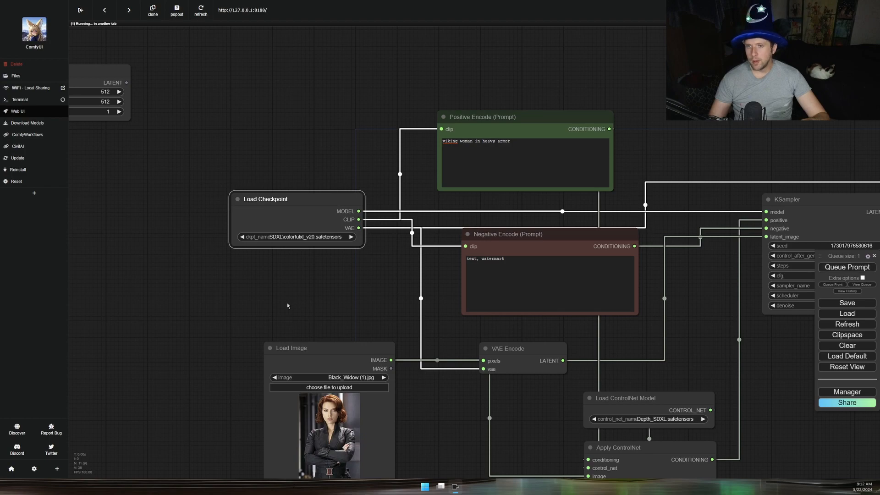
Examine the image generated with the colorfulxl_v20 checkpoint in the Save Image node
drag(287, 302, 105, 261)
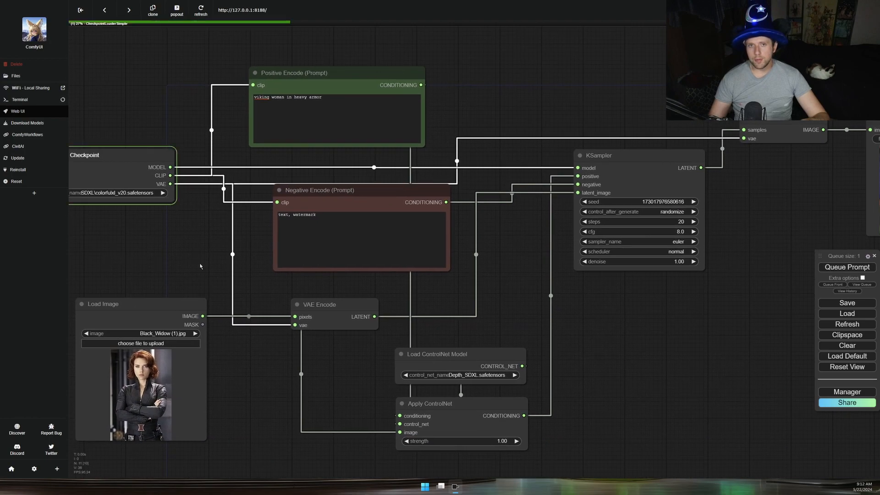
drag(682, 324, 314, 358)
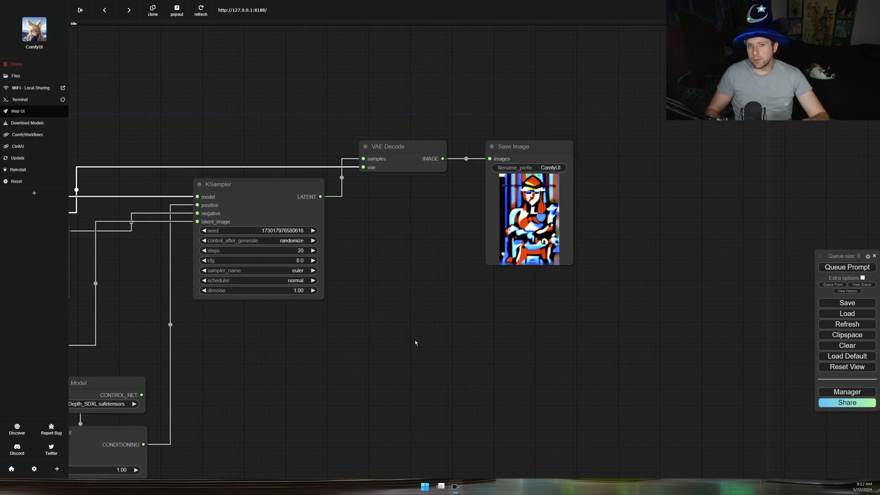
scroll(581, 225, up, 10)
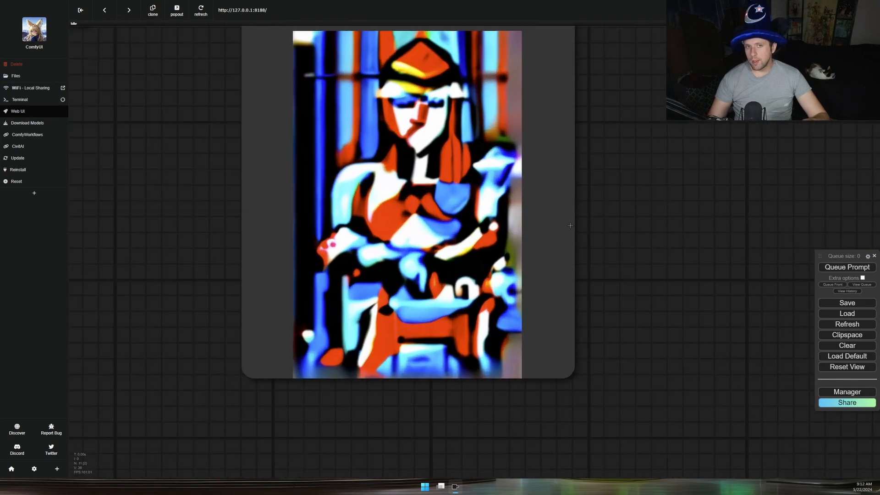
scroll(570, 225, down, 15)
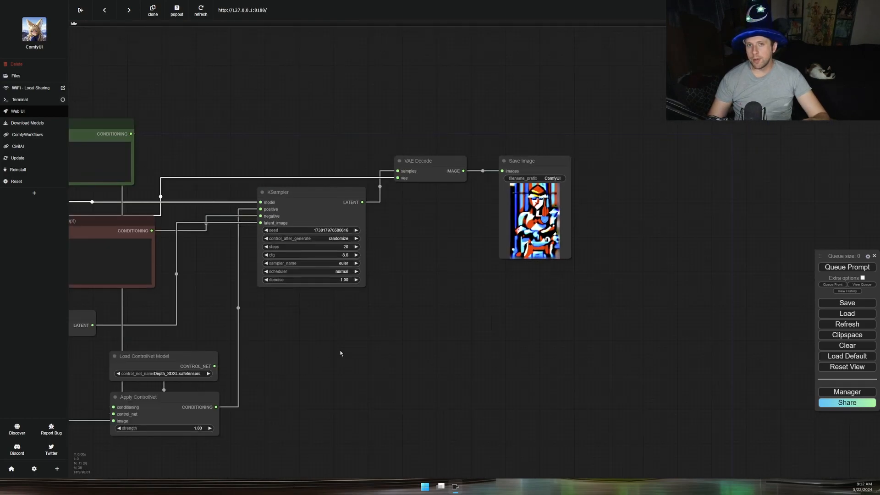
Disconnect the Apply ControlNet node's image input and add an [Inference.Core] Depth Anything node beside it
drag(321, 370, 513, 224)
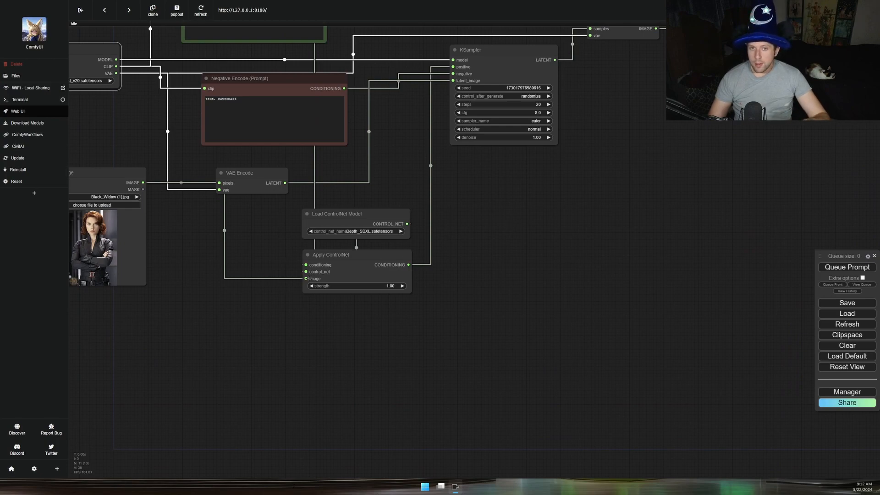
drag(306, 278, 188, 196)
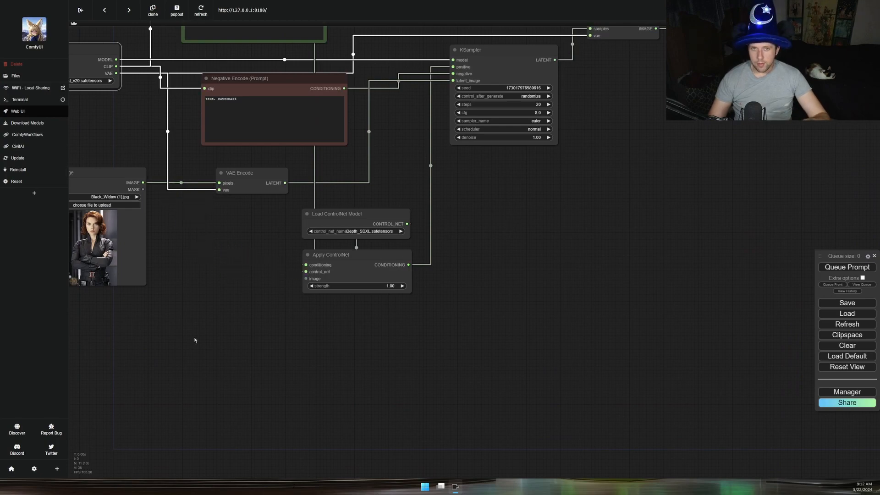
double_click(214, 314)
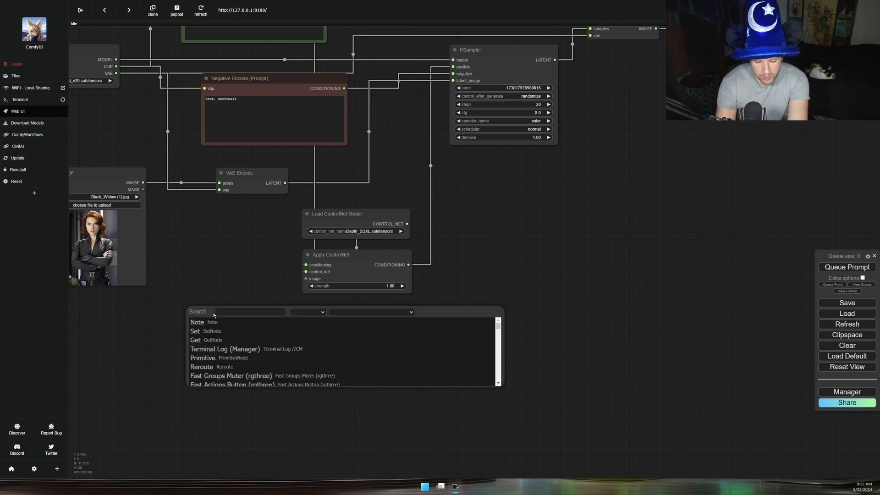
text(depth)
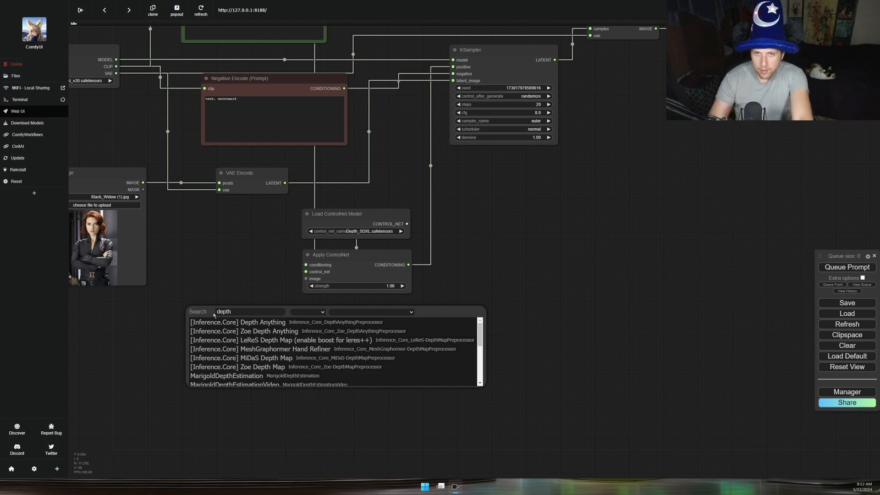
click(285, 323)
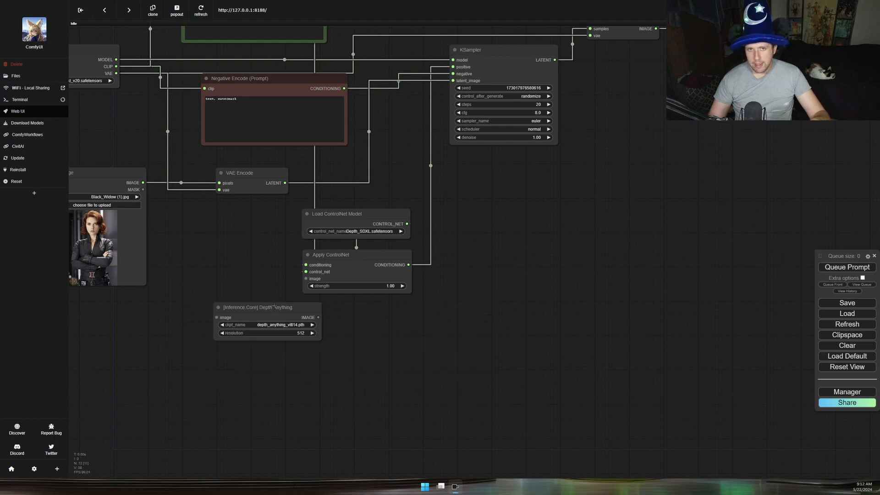
drag(274, 305, 239, 269)
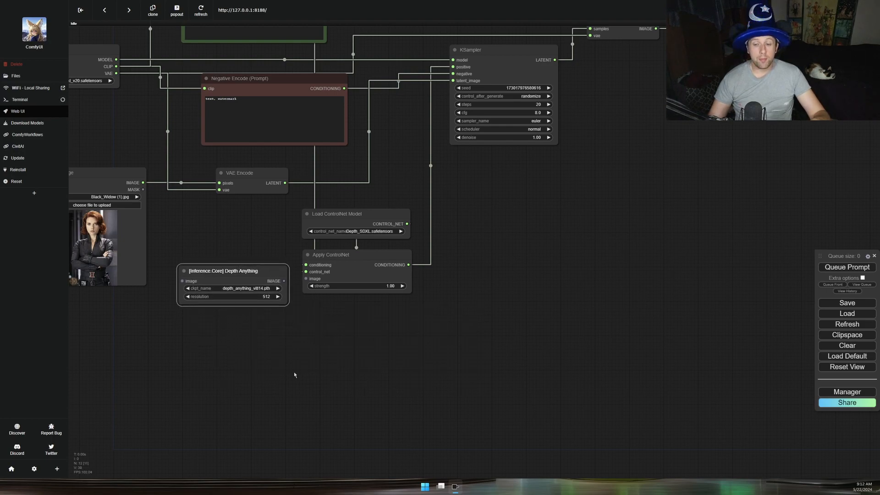
Wire the Load Image output into the Depth Anything node and its image output into Apply ControlNet's image input
drag(294, 375, 380, 397)
drag(370, 304, 393, 302)
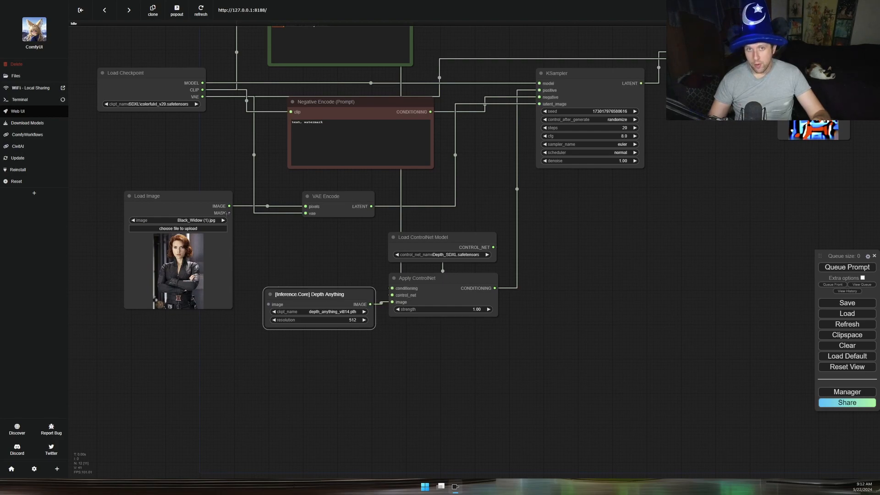
drag(229, 206, 269, 305)
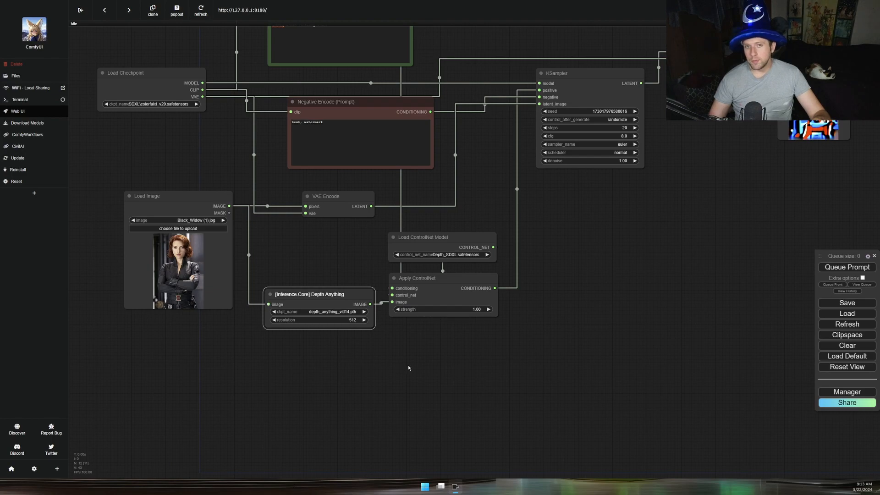
Queue the prompt with the Depth Anything preprocessor feeding the ControlNet
scroll(407, 365, down, 6)
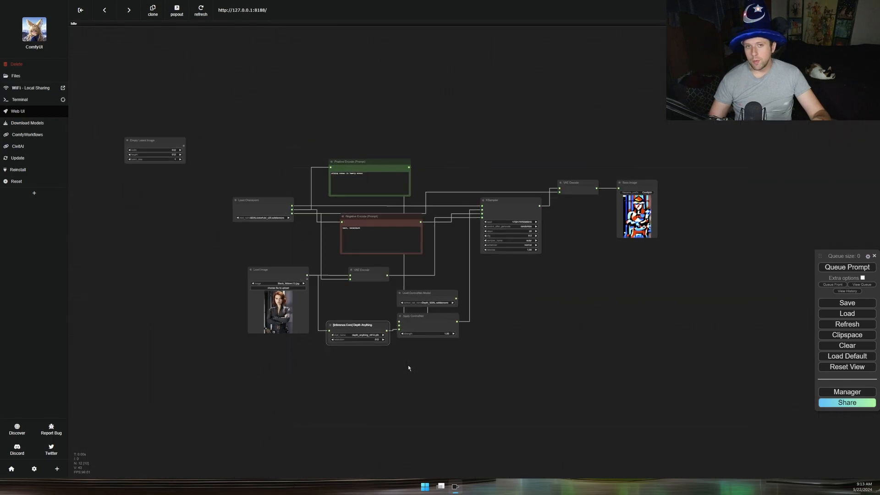
click(862, 267)
scroll(426, 339, up, 5)
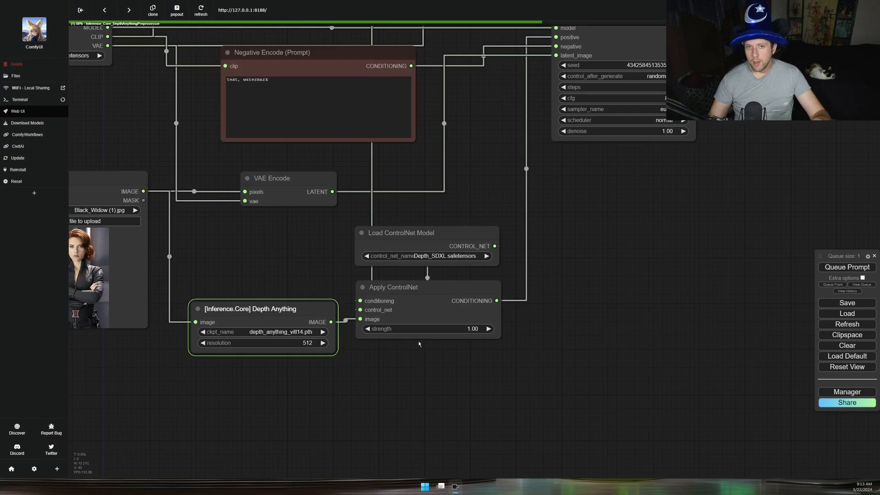
drag(240, 258, 309, 220)
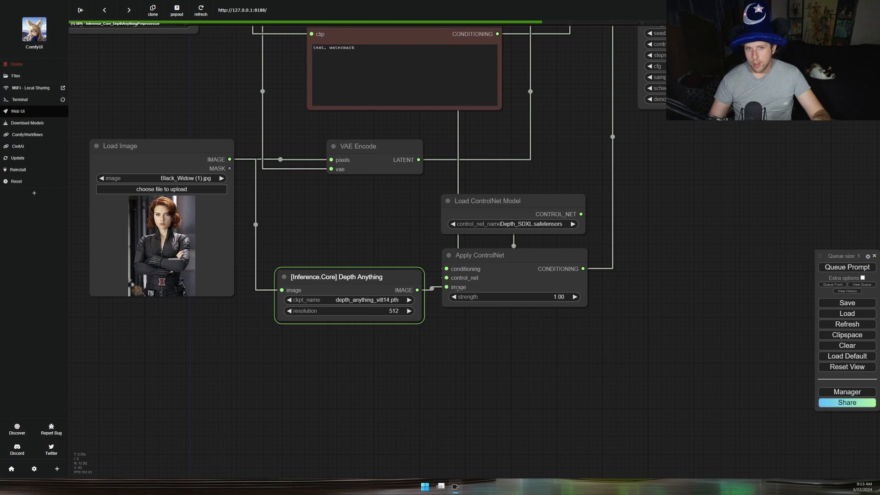
scroll(330, 231, down, 8)
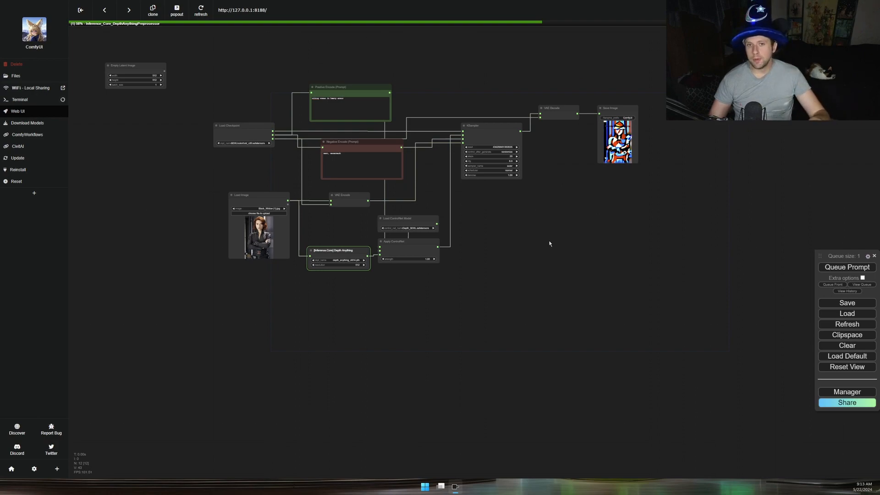
drag(552, 237, 547, 264)
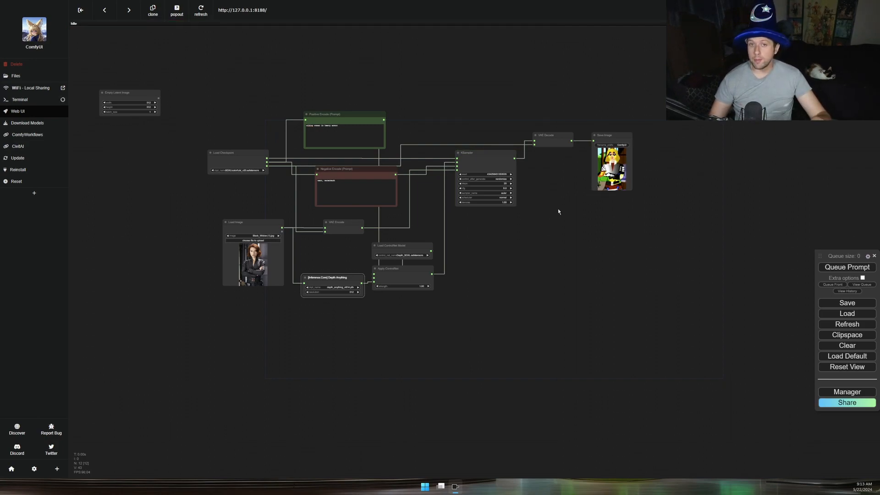
Examine the image generated with the Depth Anything preprocessor in the Save Image node
drag(558, 211, 457, 247)
scroll(513, 208, up, 15)
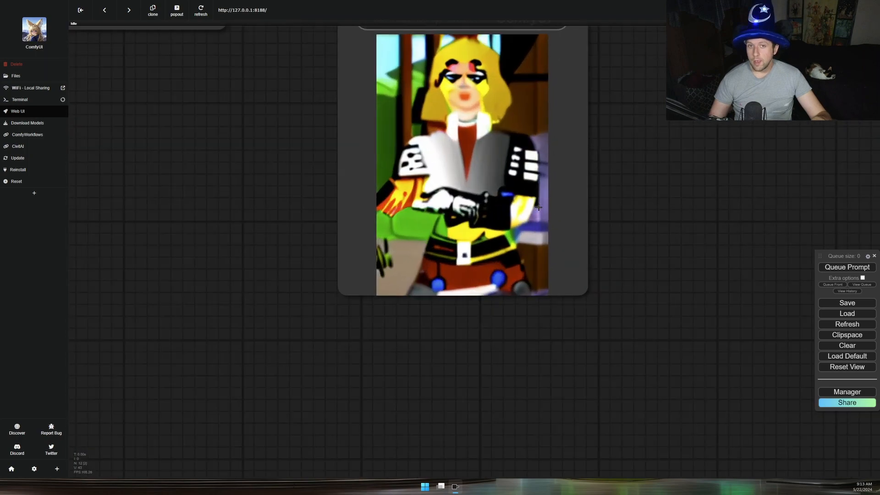
drag(633, 179, 626, 270)
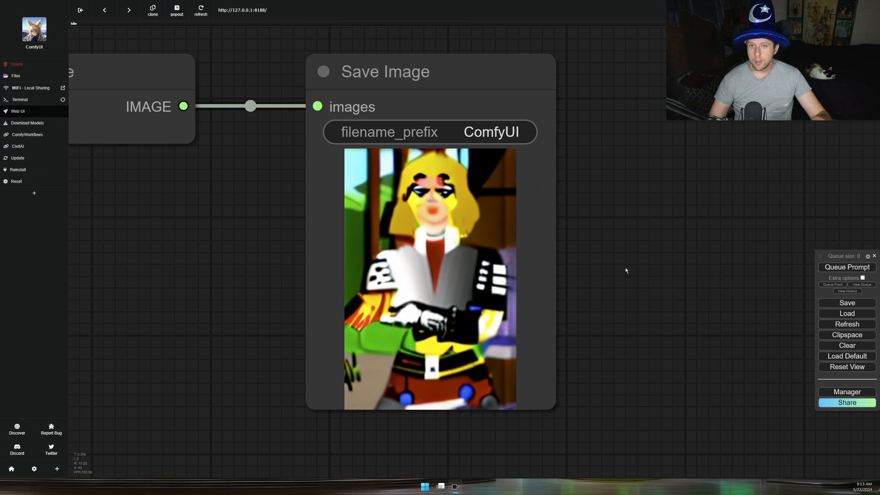
scroll(626, 270, down, 5)
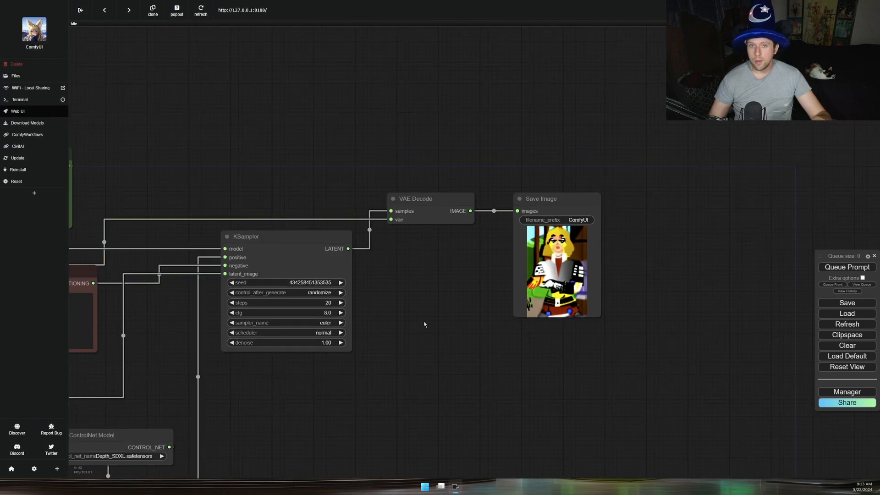
Set the KSampler's sampler to dpmpp_2m_sde and its scheduler to karras, and queue the prompt
drag(424, 324, 519, 216)
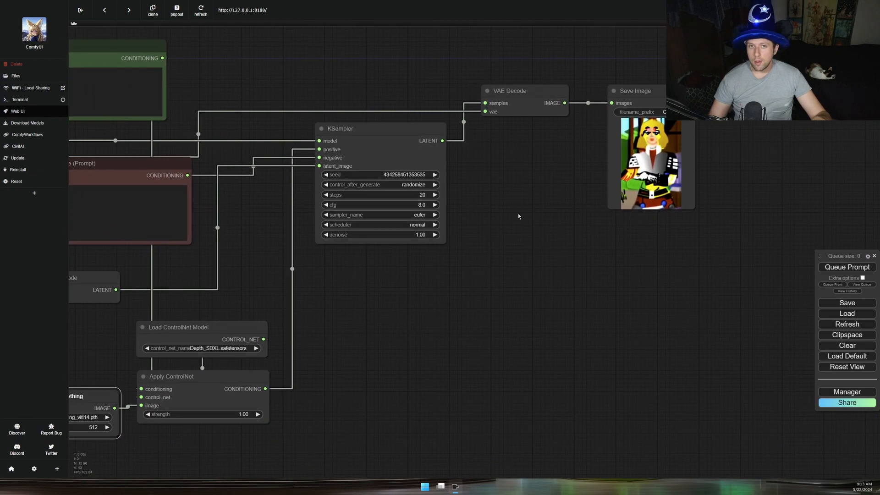
click(415, 215)
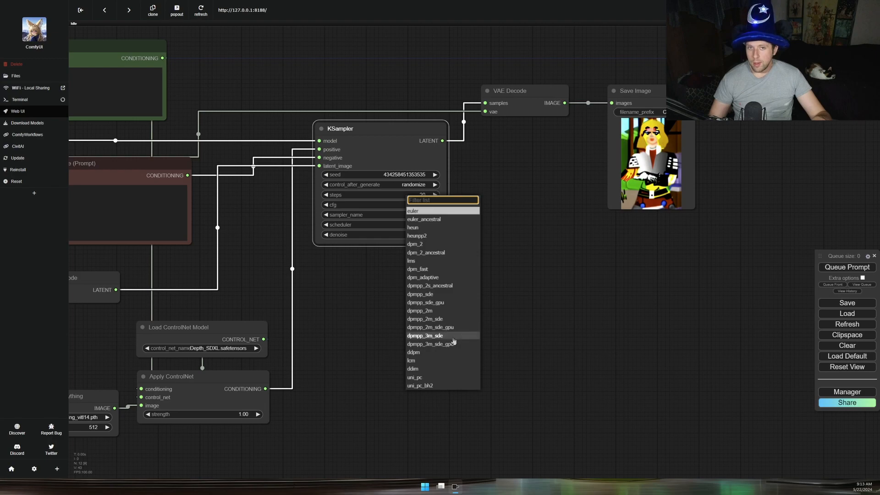
click(453, 320)
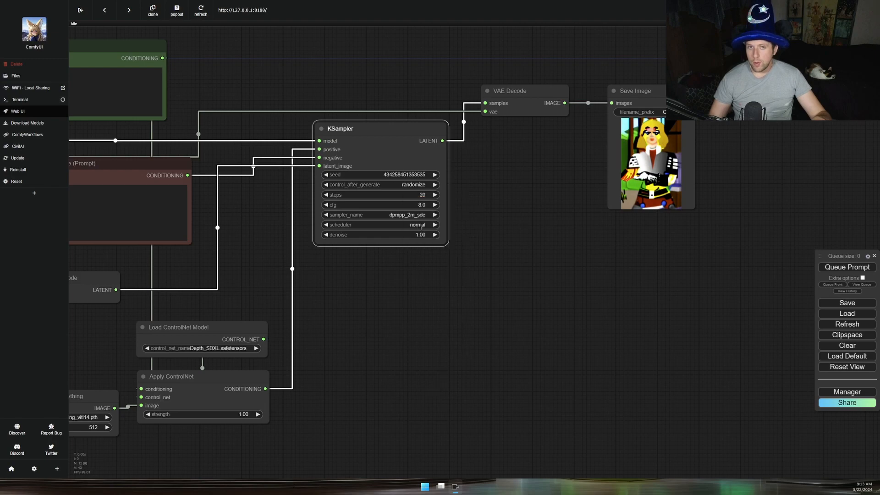
click(421, 225)
click(423, 231)
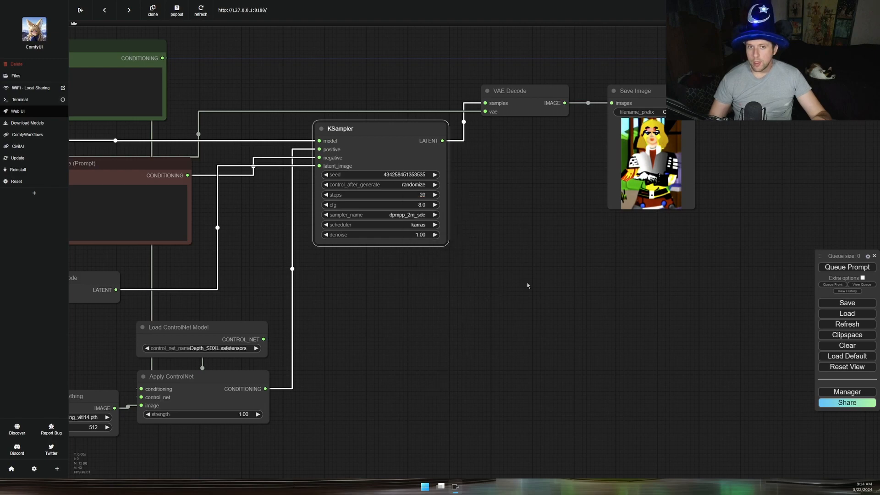
click(847, 266)
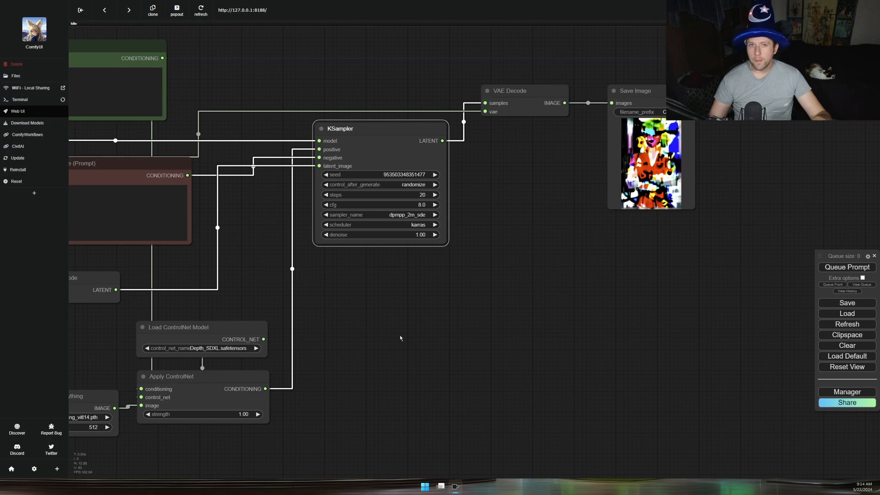
Try running the prompt with Depth_Anything.safetensors in the Load ControlNet Model node
drag(400, 335, 615, 252)
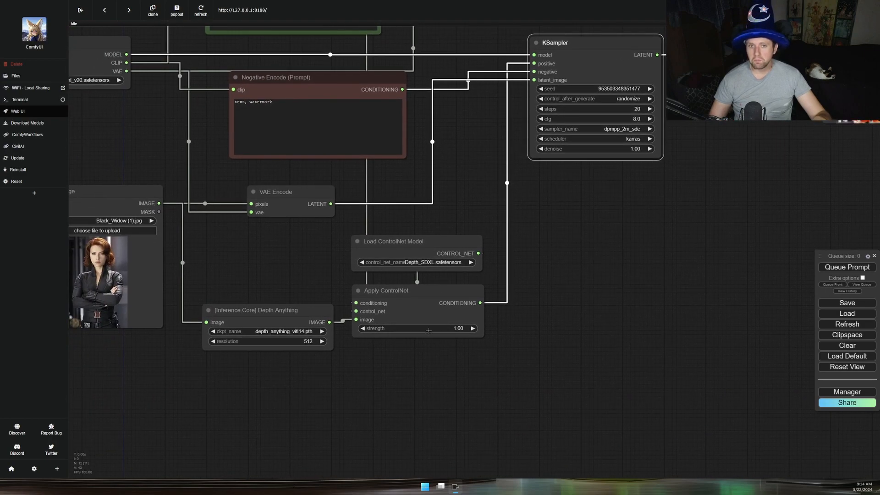
drag(336, 386, 404, 379)
scroll(405, 379, down, 1)
scroll(405, 379, down, 3)
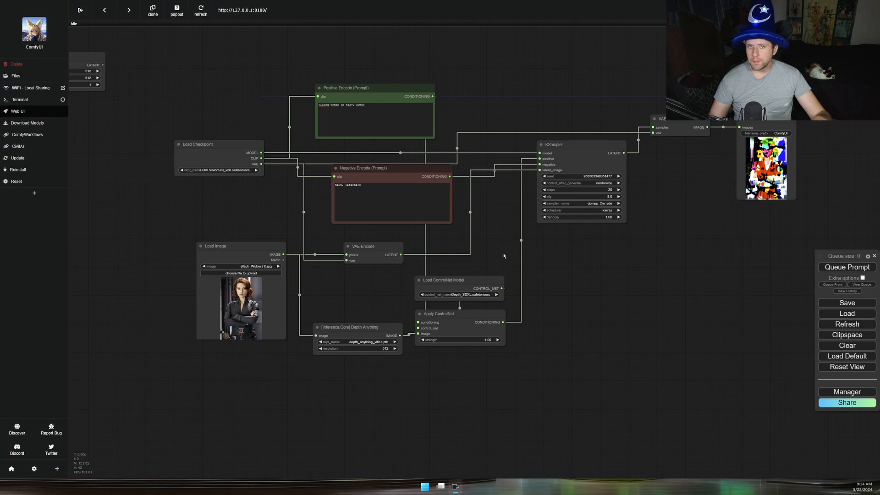
scroll(468, 280, up, 5)
click(437, 289)
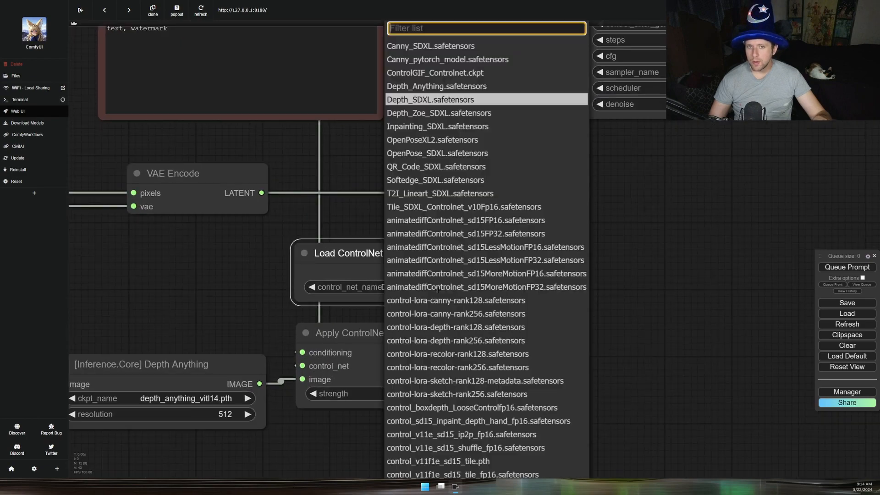
text(depth)
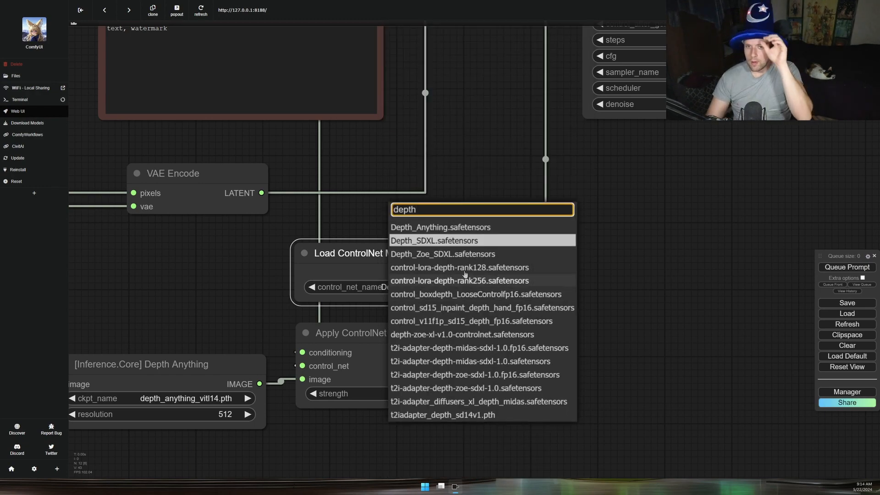
click(464, 227)
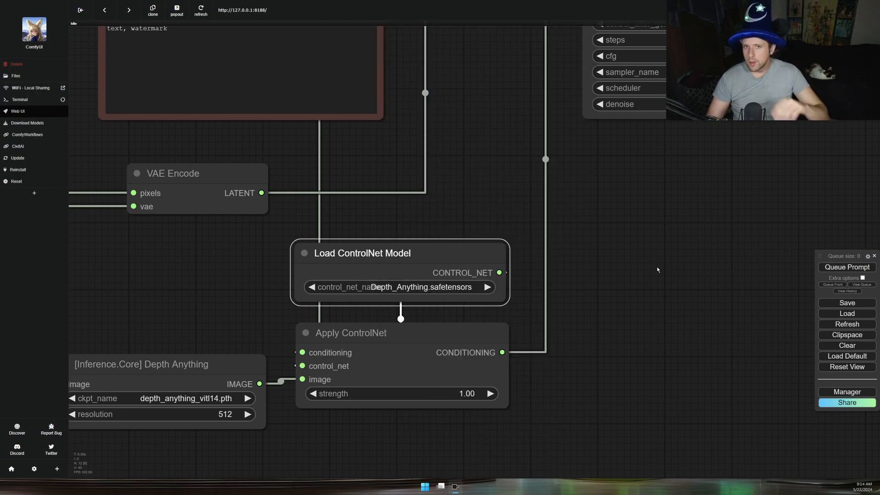
click(847, 267)
scroll(661, 272, down, 10)
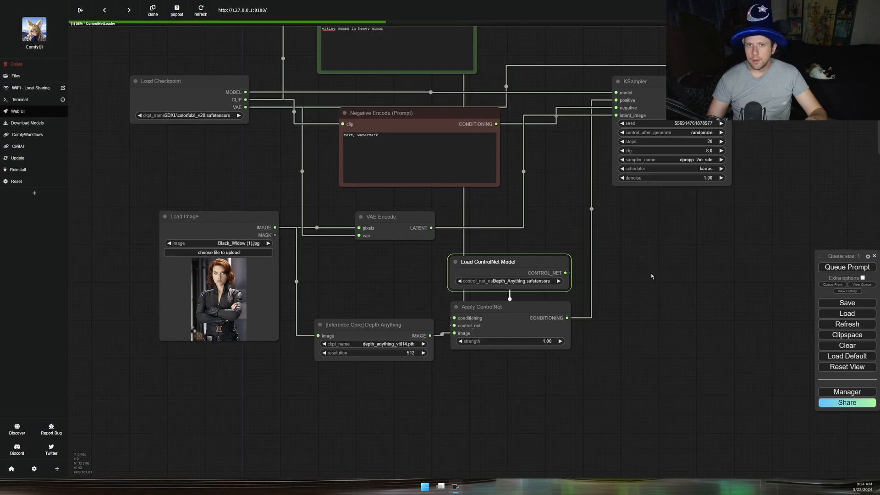
scroll(651, 274, up, 4)
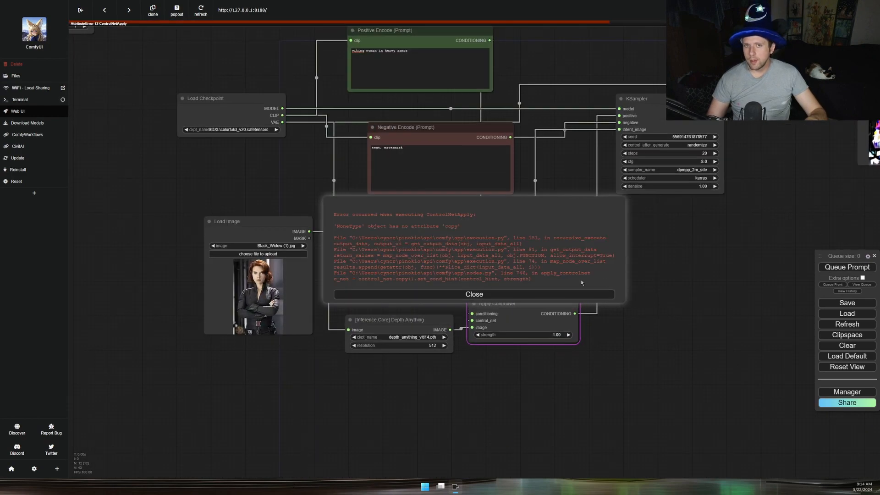
click(483, 294)
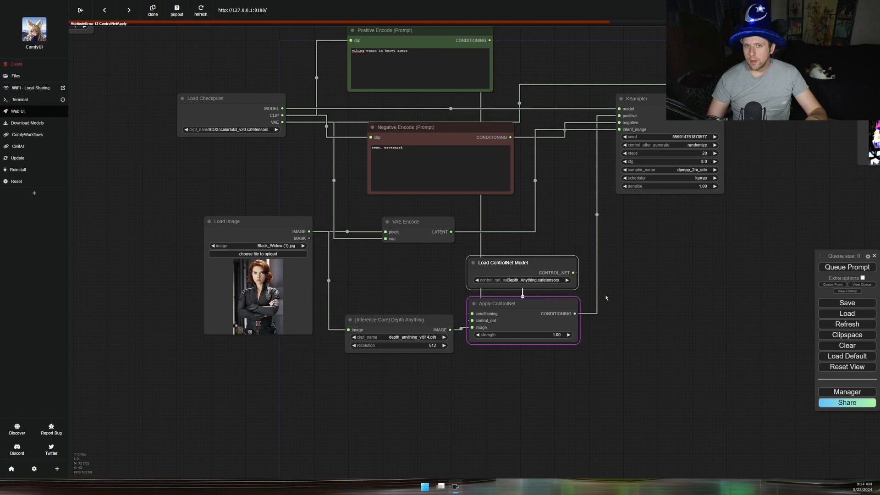
Switch the Load ControlNet Model node to Depth_Zoe_SDXL.safetensors and queue the prompt
scroll(606, 298, up, 7)
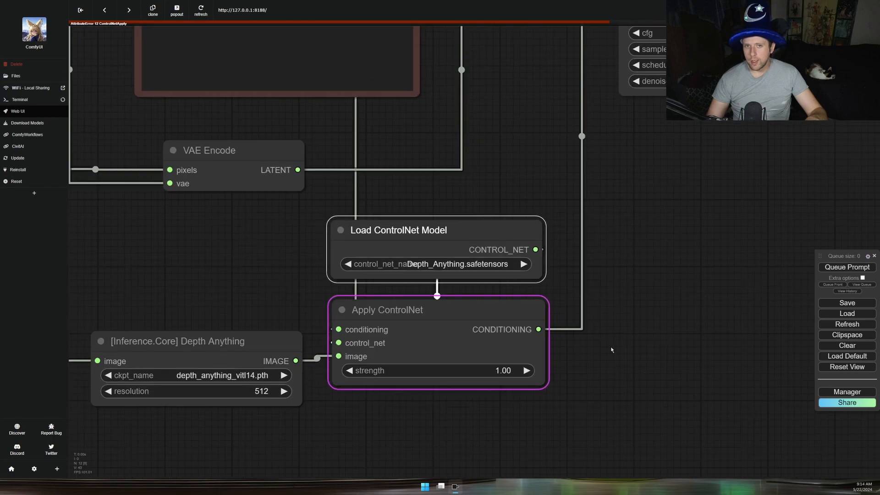
click(469, 266)
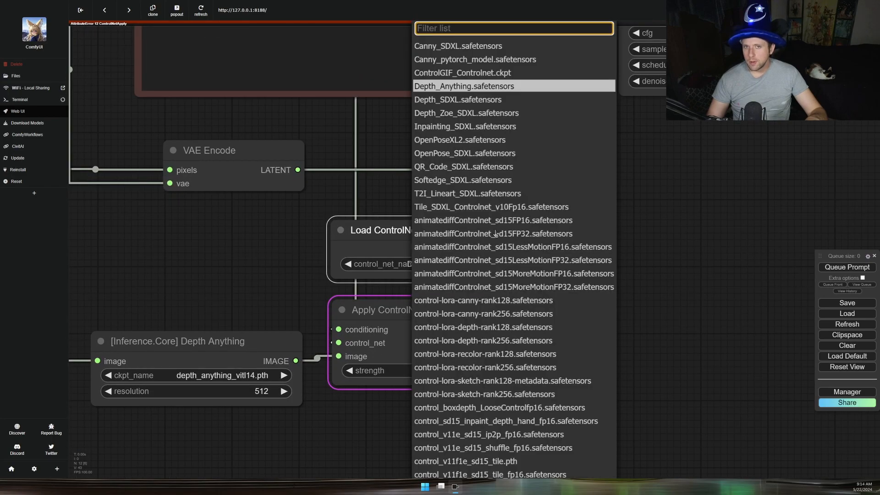
click(477, 113)
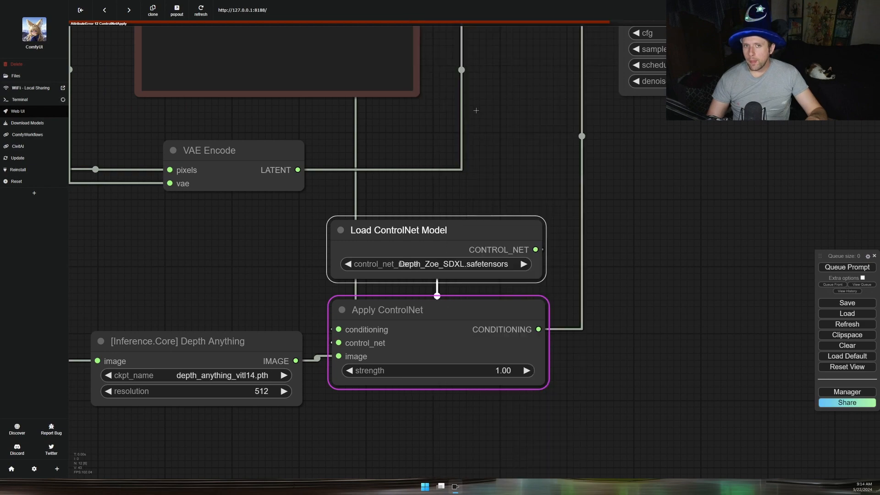
click(846, 267)
scroll(640, 240, down, 10)
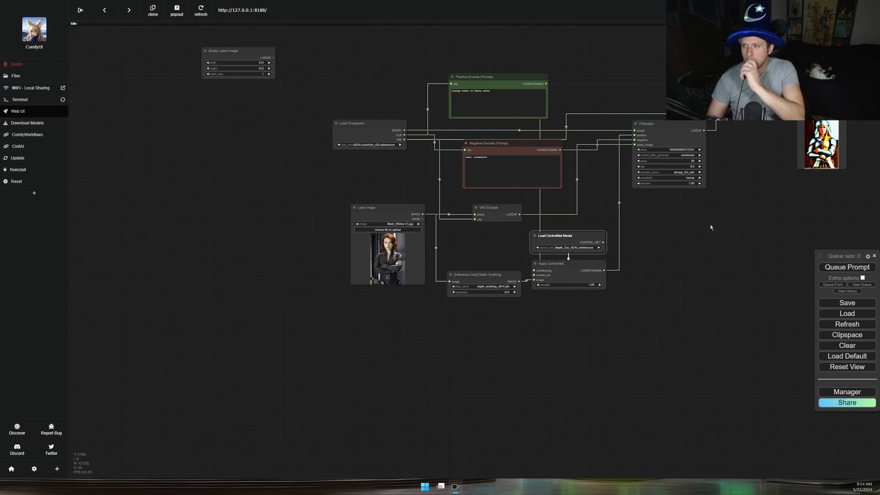
Examine the image generated with the Depth_Zoe_SDXL ControlNet model in the Save Image node, close up and within the workflow
drag(769, 207, 519, 254)
scroll(593, 186, up, 15)
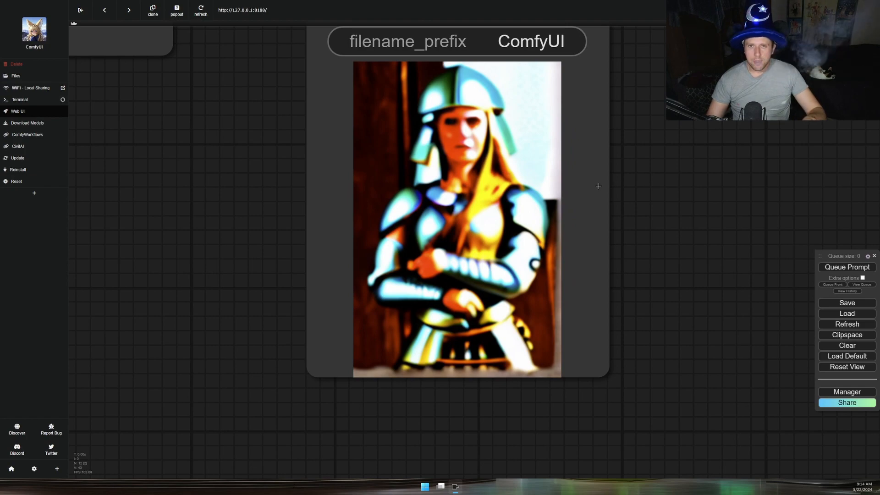
scroll(598, 187, down, 4)
scroll(598, 186, down, 11)
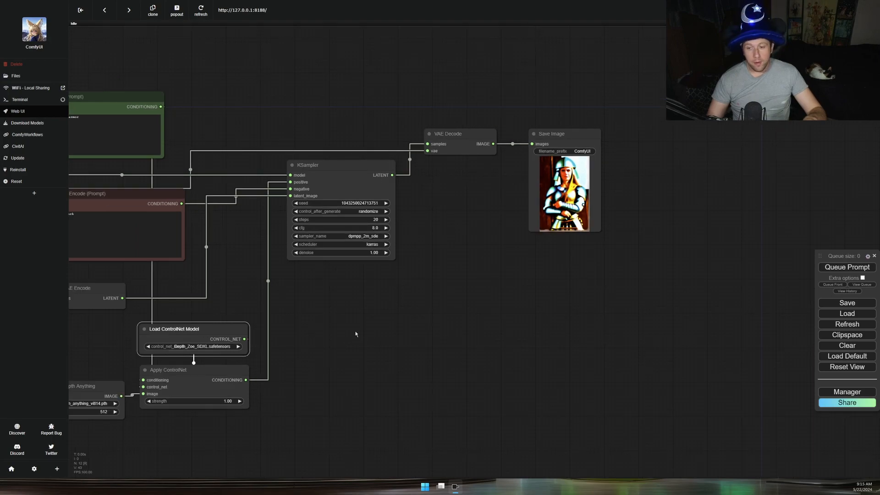
Move the Negative Encode (Prompt) node into line beneath the Positive Encode (Prompt) node
drag(356, 334, 567, 272)
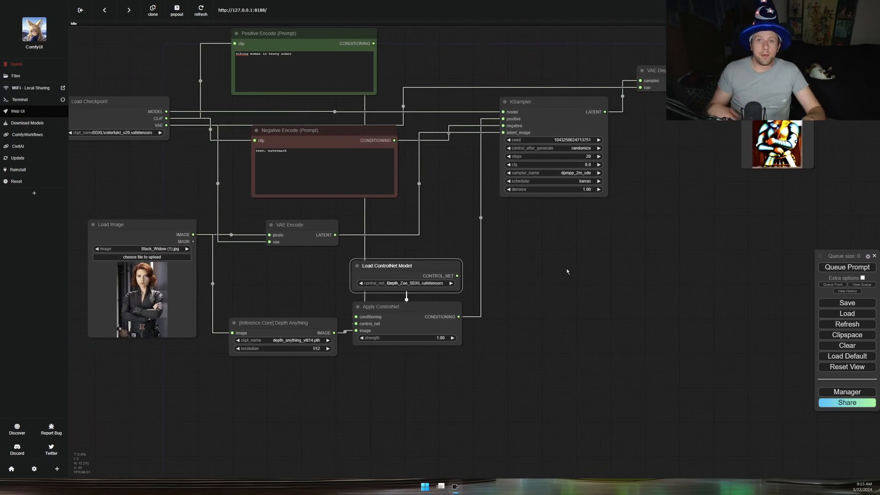
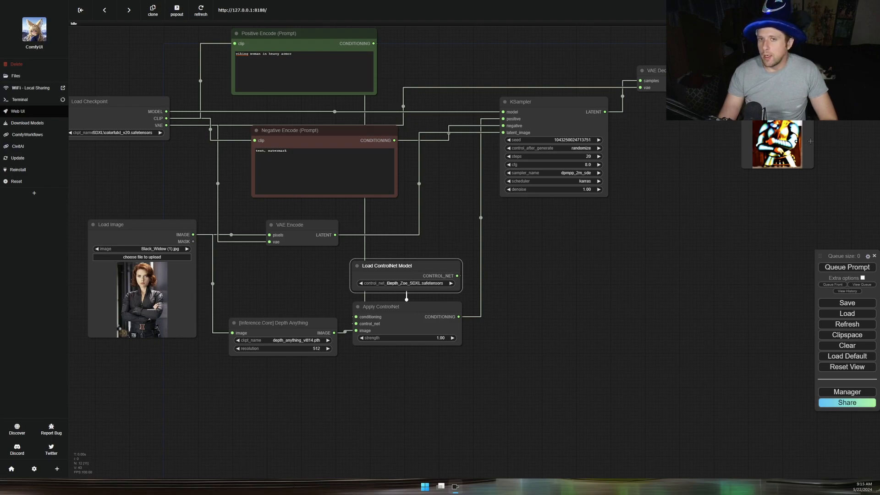
drag(822, 137, 544, 193)
scroll(539, 192, up, 10)
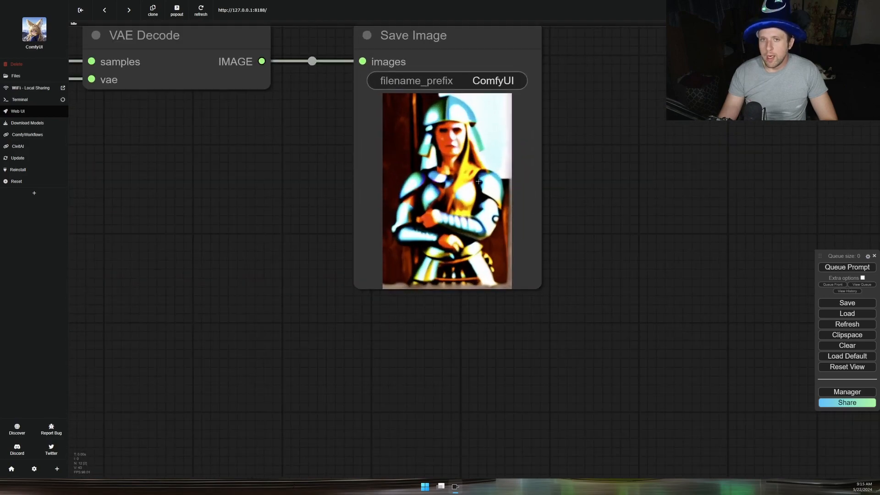
scroll(424, 176, down, 10)
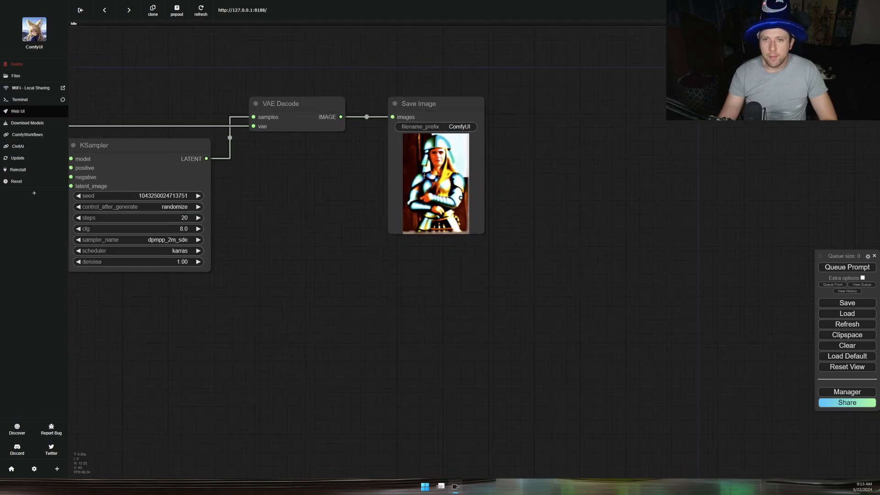
drag(357, 252, 624, 198)
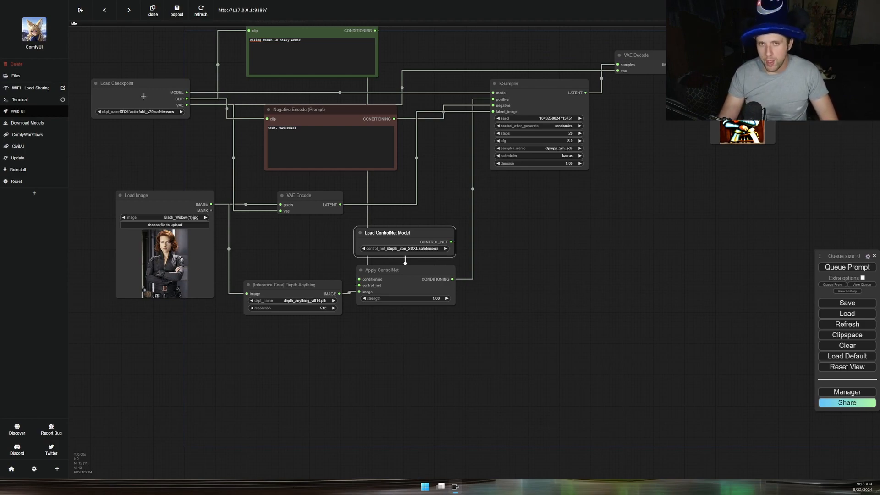
drag(188, 61, 143, 115)
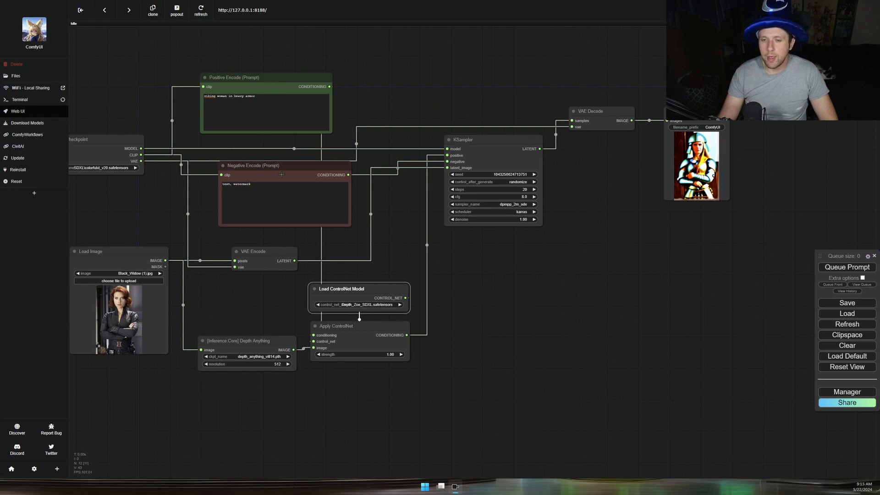
drag(284, 168, 266, 172)
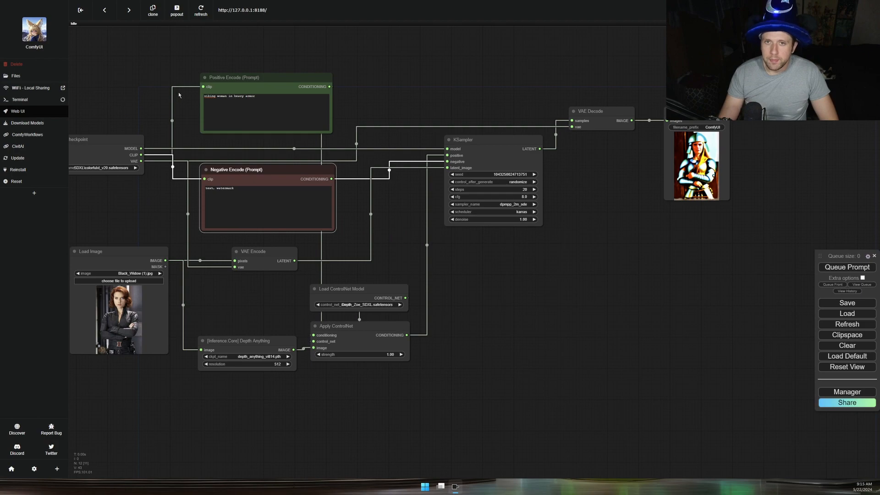
Review the workflow's prompt, KSampler and ControlNet nodes, including the model selected in Load ControlNet Model
scroll(190, 94, up, 8)
drag(202, 246, 188, 110)
scroll(188, 110, down, 3)
scroll(188, 110, down, 1)
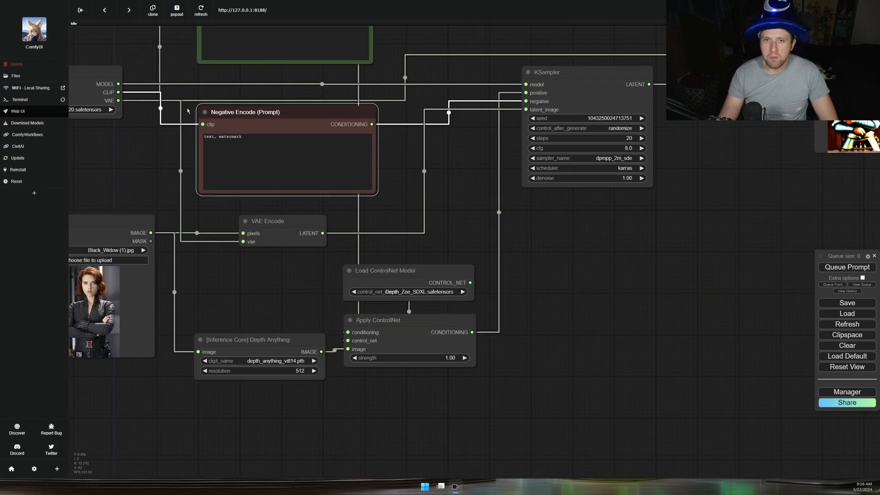
scroll(188, 110, down, 5)
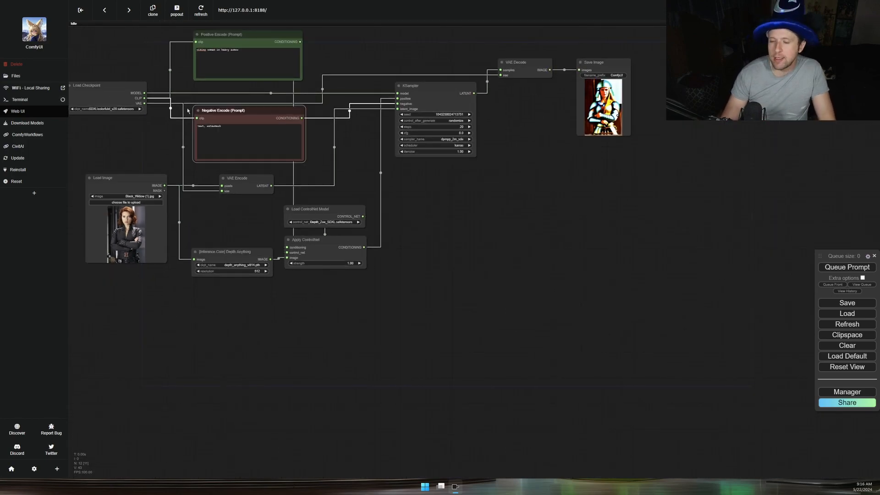
scroll(174, 68, up, 6)
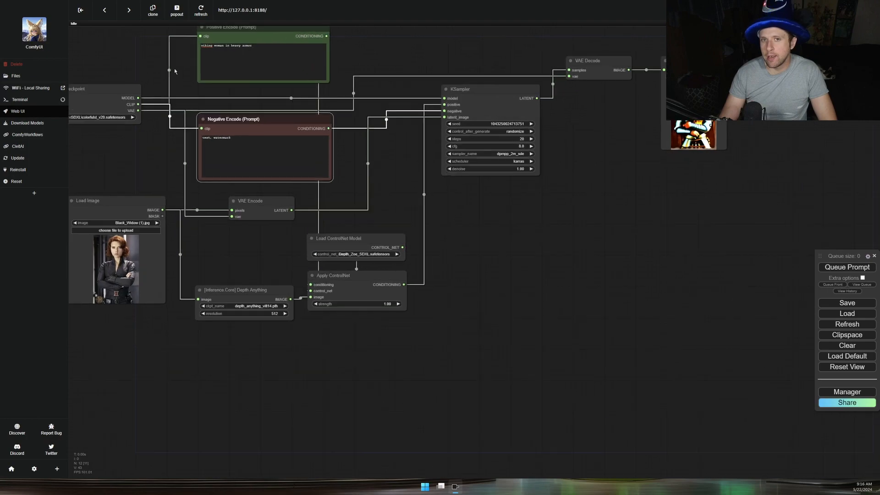
drag(178, 66, 171, 113)
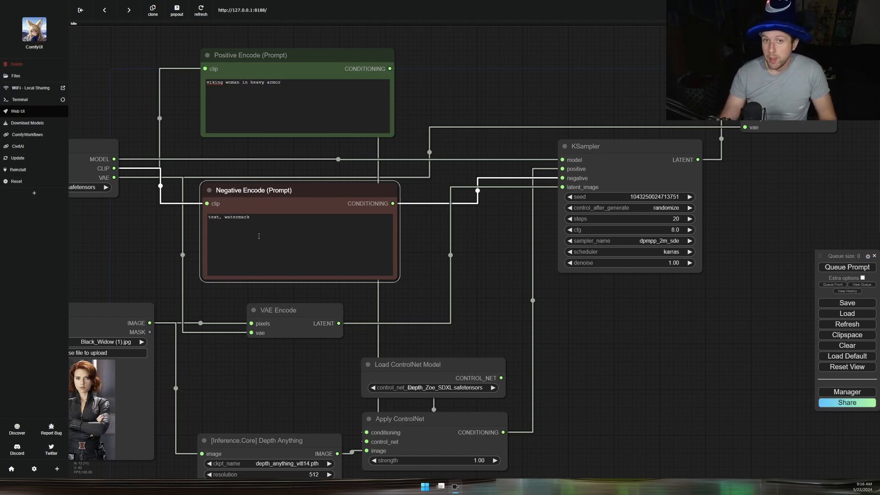
scroll(162, 236, down, 6)
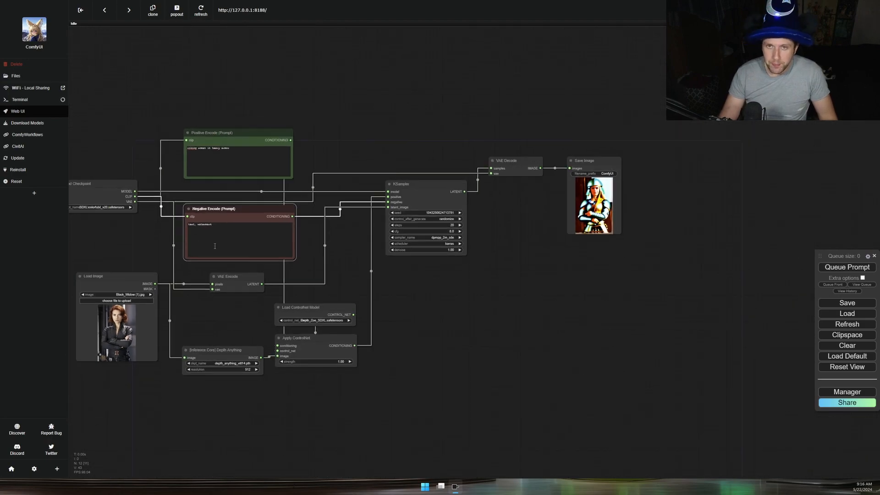
drag(341, 271, 386, 221)
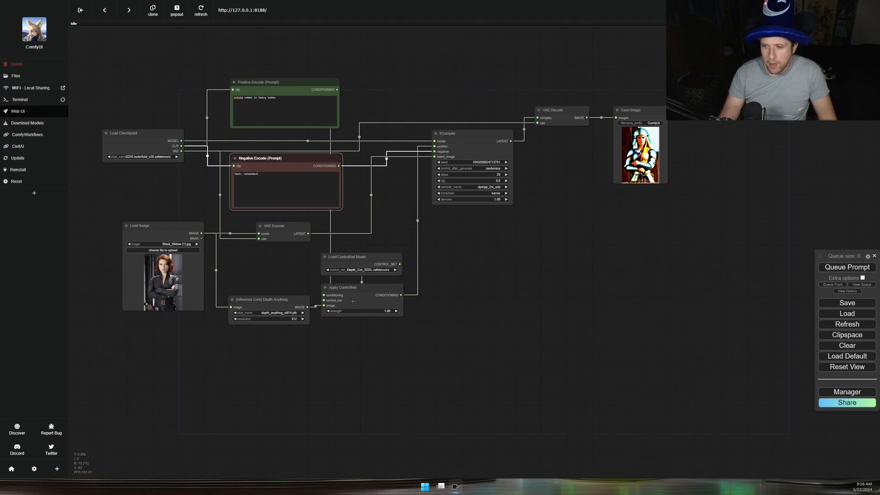
scroll(387, 319, up, 5)
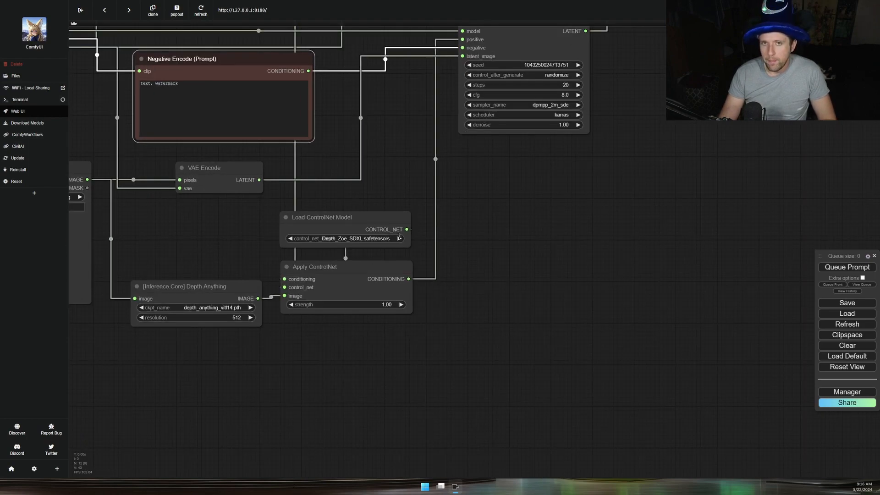
drag(202, 253, 303, 331)
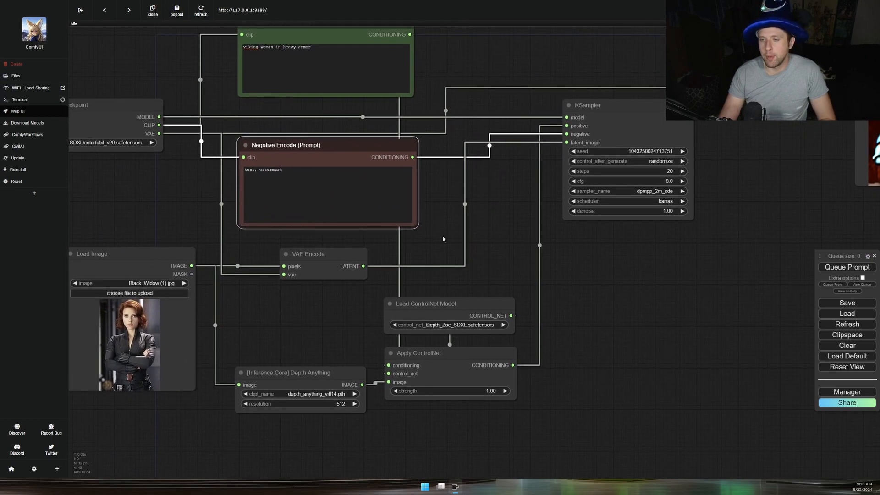
drag(443, 239, 413, 303)
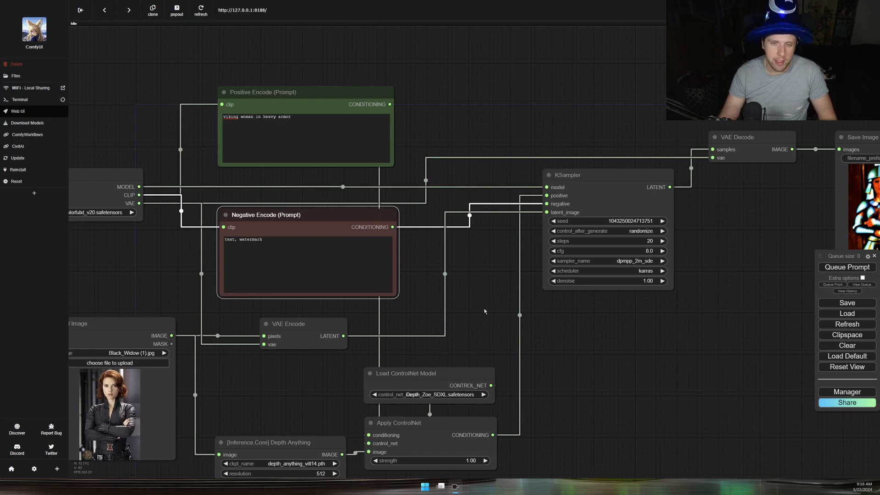
scroll(484, 311, down, 5)
drag(485, 311, 470, 191)
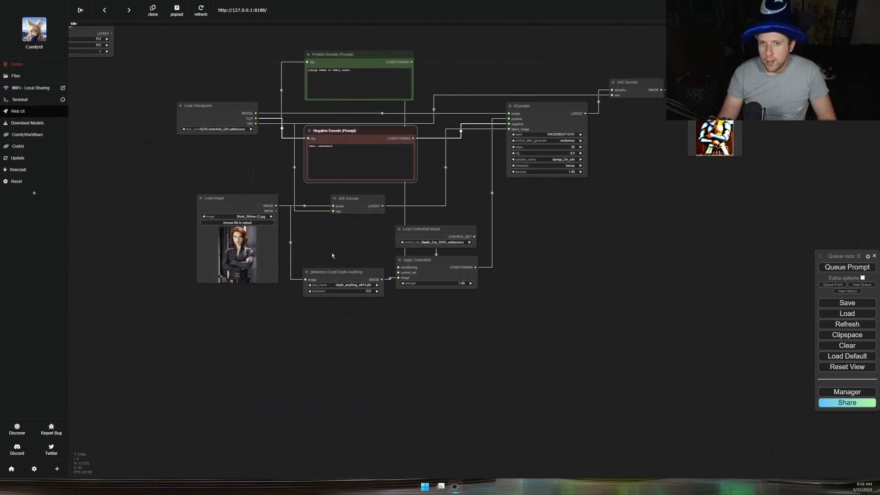
scroll(337, 254, up, 4)
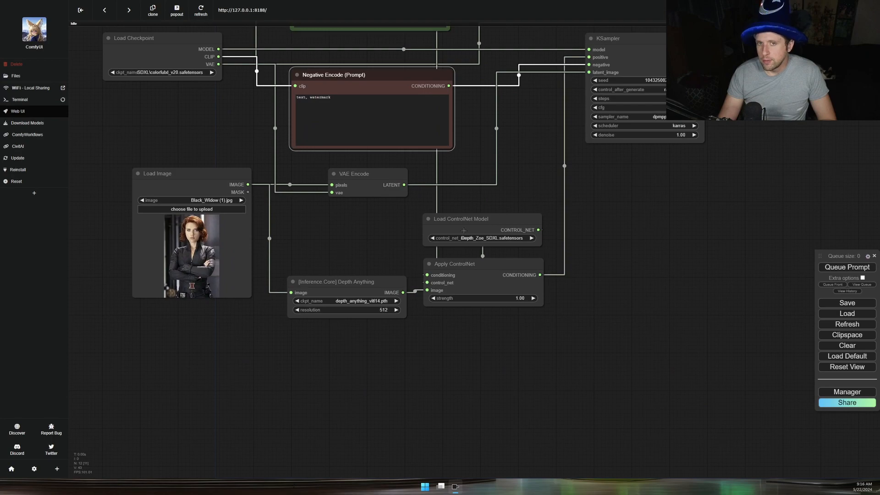
scroll(502, 235, up, 1)
scroll(502, 235, up, 5)
scroll(588, 250, up, 2)
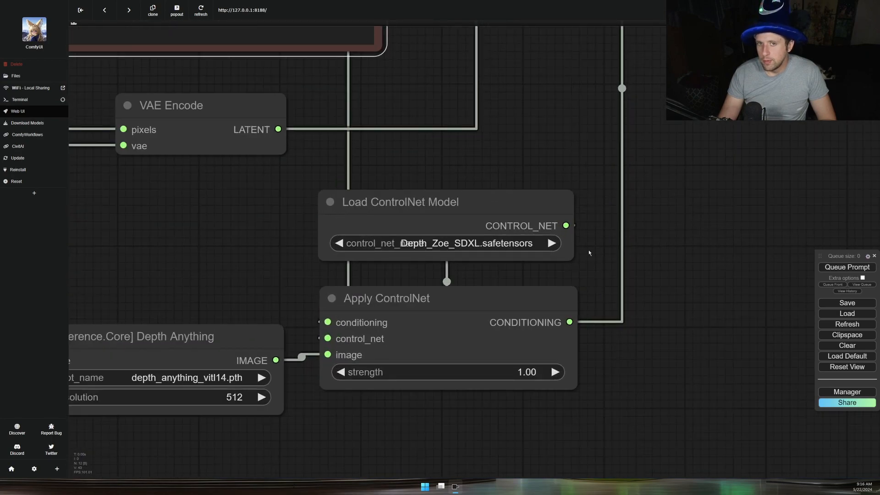
Disconnect the [Inference.Core] Depth Anything node from Apply ControlNet and delete it
drag(588, 249, 532, 181)
scroll(533, 183, down, 8)
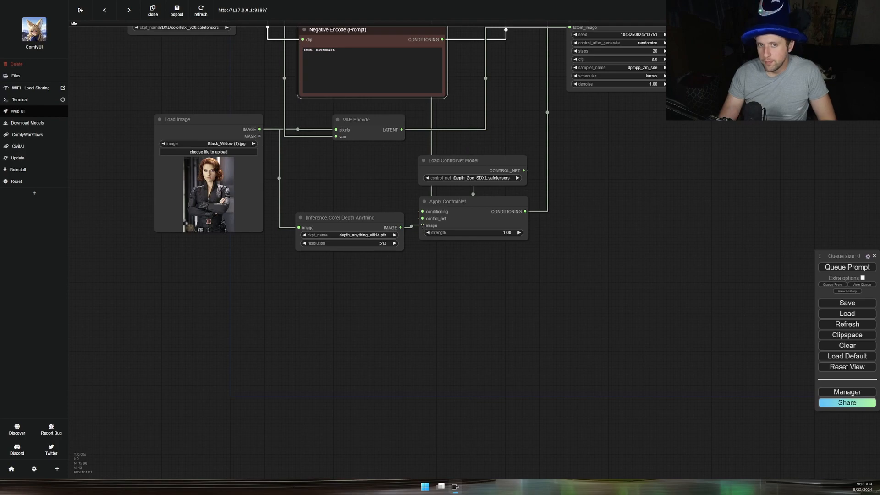
drag(422, 225, 373, 222)
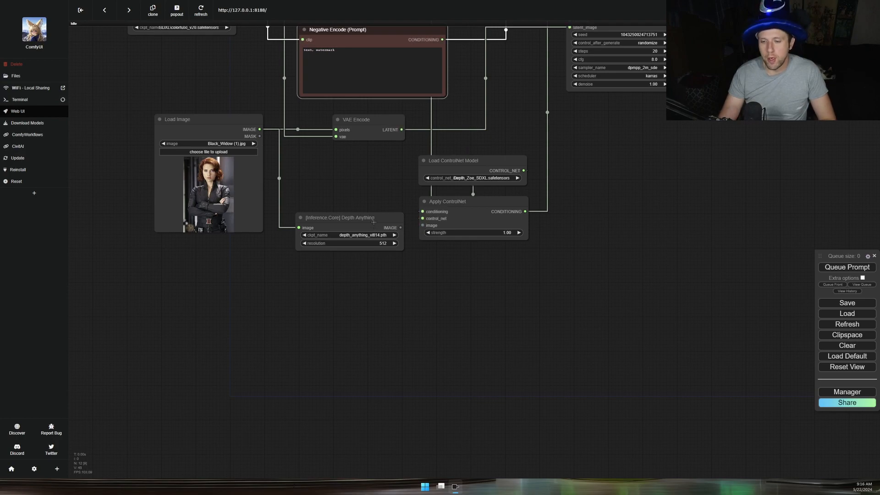
click(346, 221)
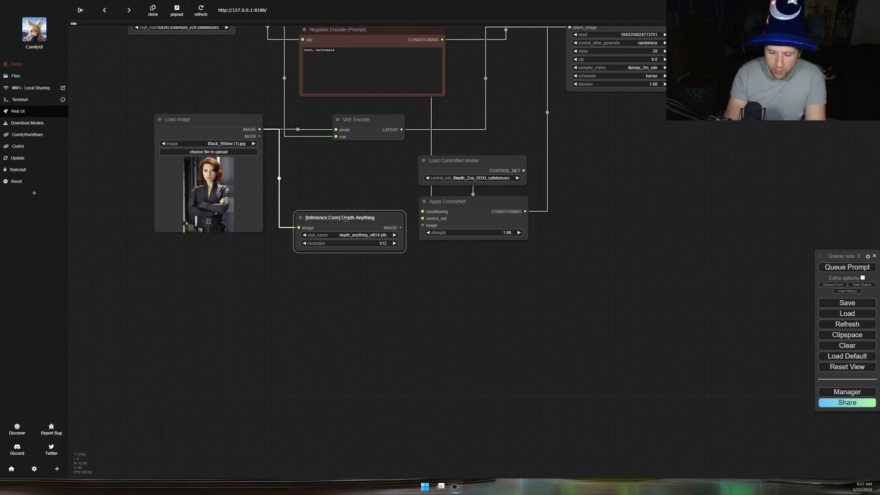
key(Delete)
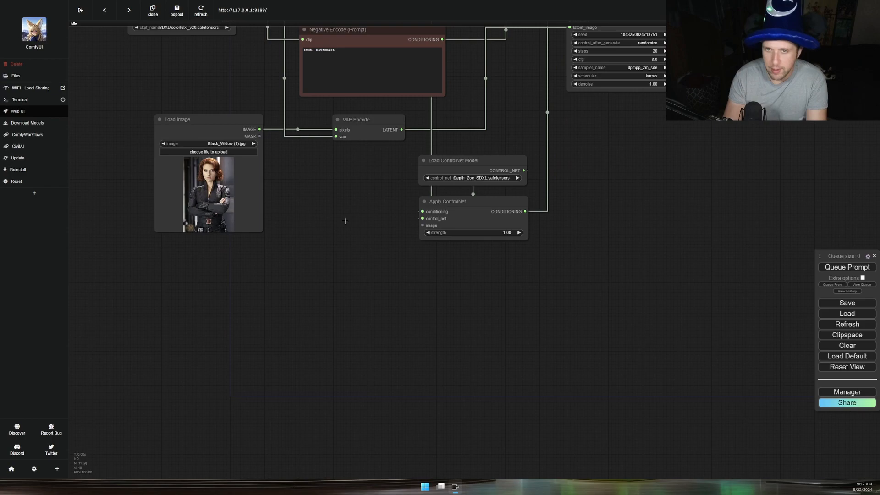
Add an [Inference.Core] Zoe Depth Map node and wire it between Load Image's image output and Apply ControlNet's image input
double_click(314, 219)
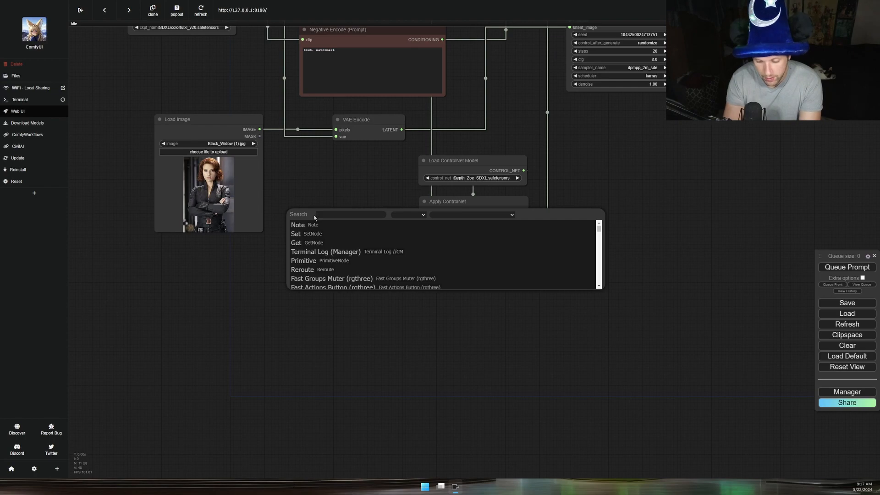
text(zoe)
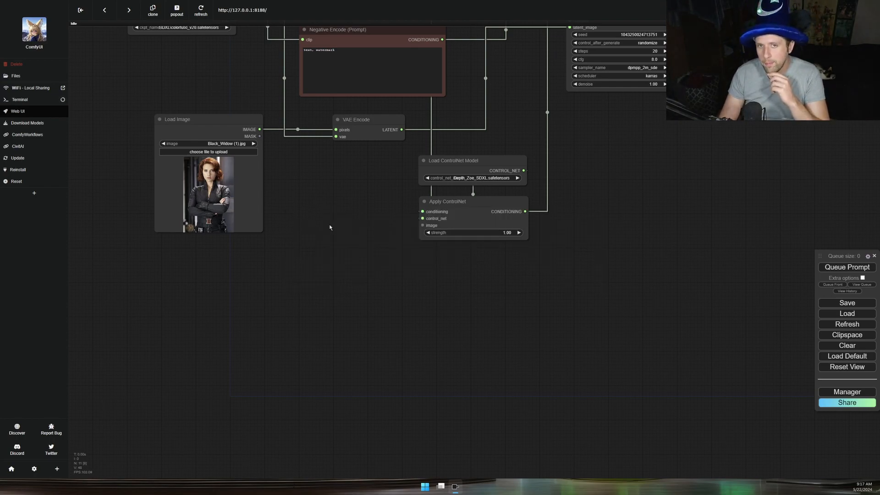
double_click(329, 227)
text(z)
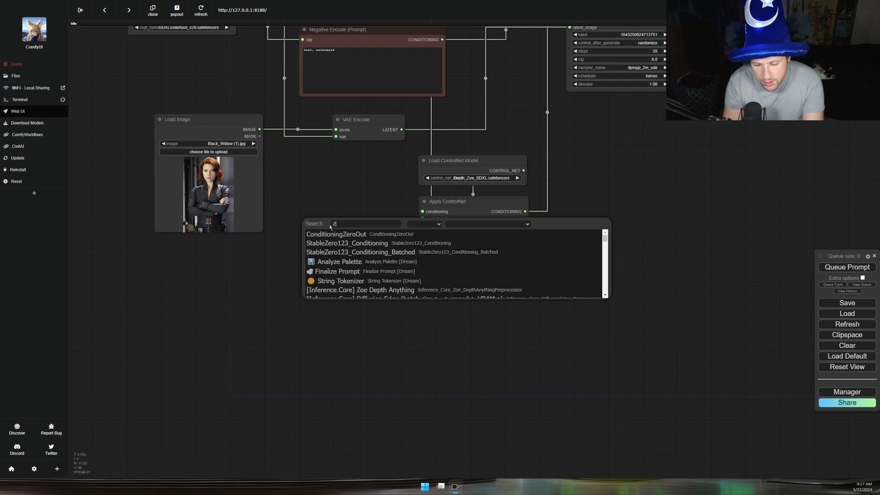
text(oe)
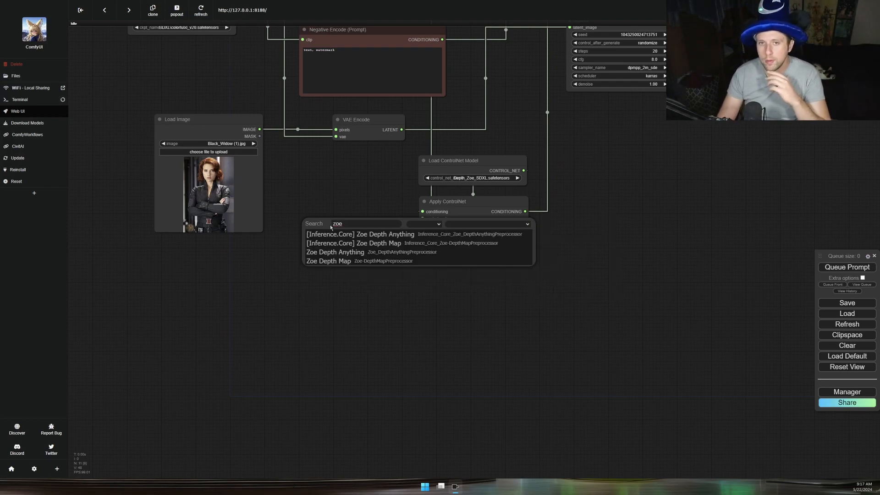
click(347, 243)
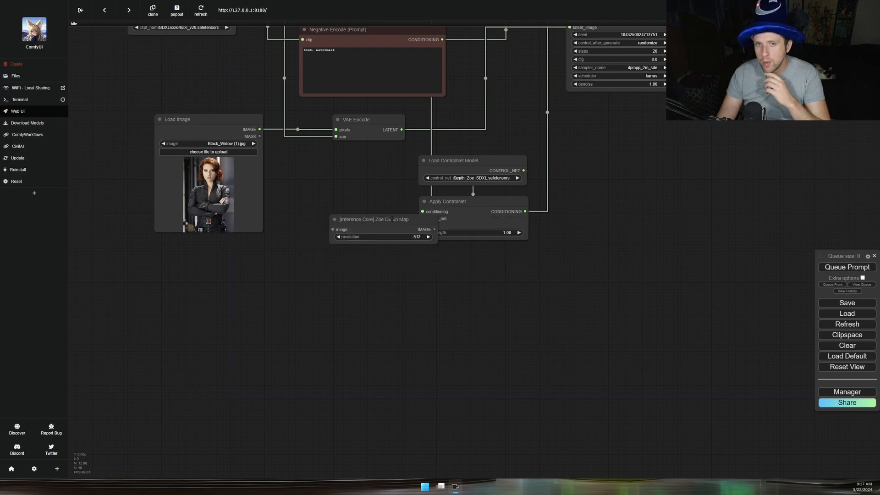
drag(395, 223, 422, 225)
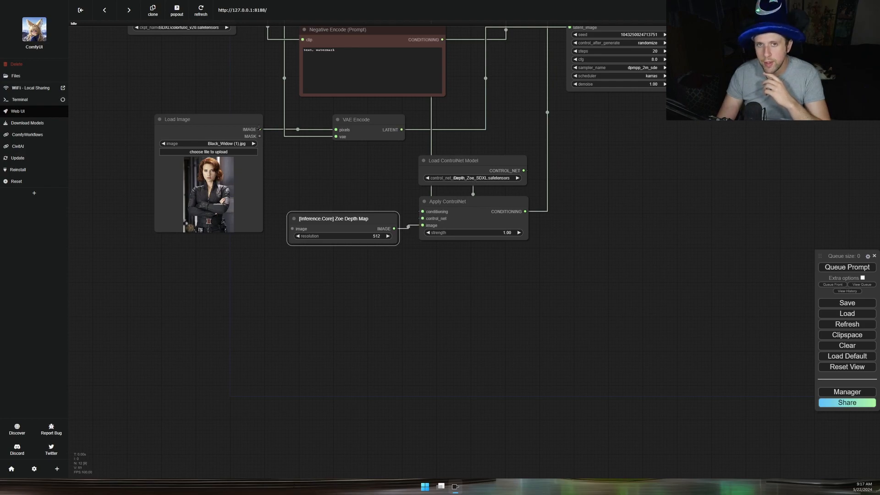
drag(259, 129, 293, 230)
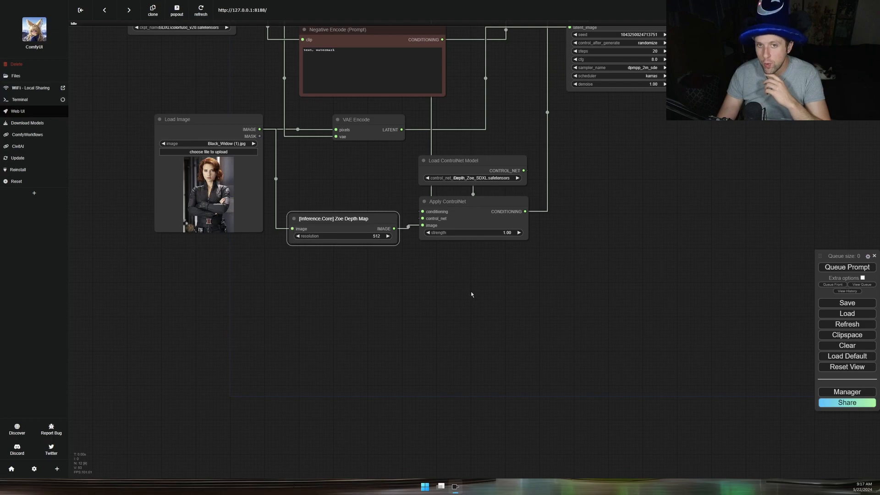
Open the Load Image node's source picture for viewing
right_click(207, 181)
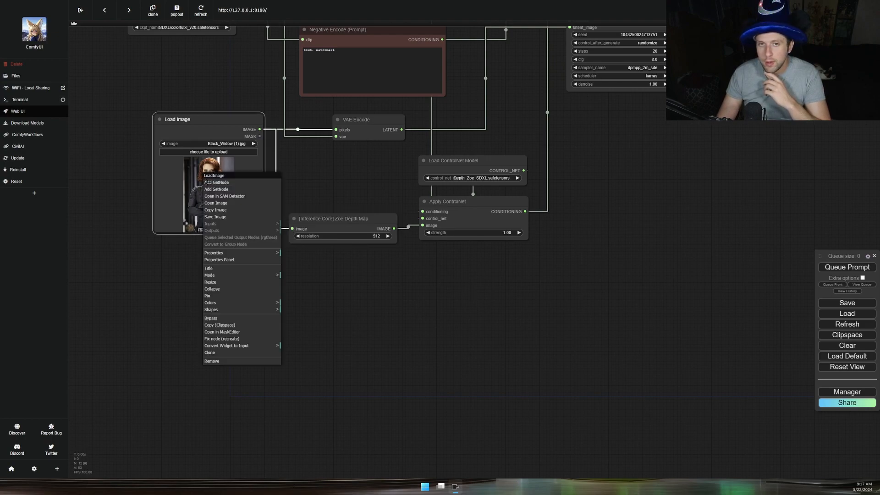
click(231, 203)
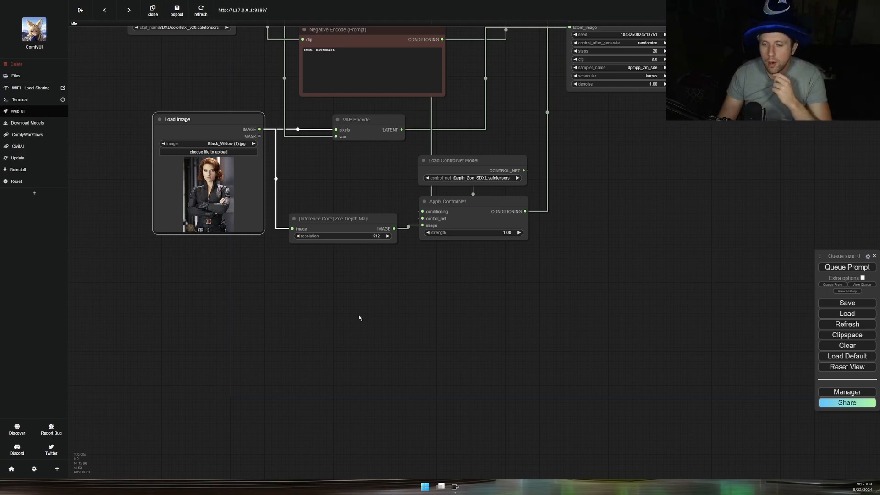
Set the Load Checkpoint node's model to SD 1.5\counterfeitV30_v30.safetensors
scroll(396, 350, down, 6)
scroll(286, 167, up, 7)
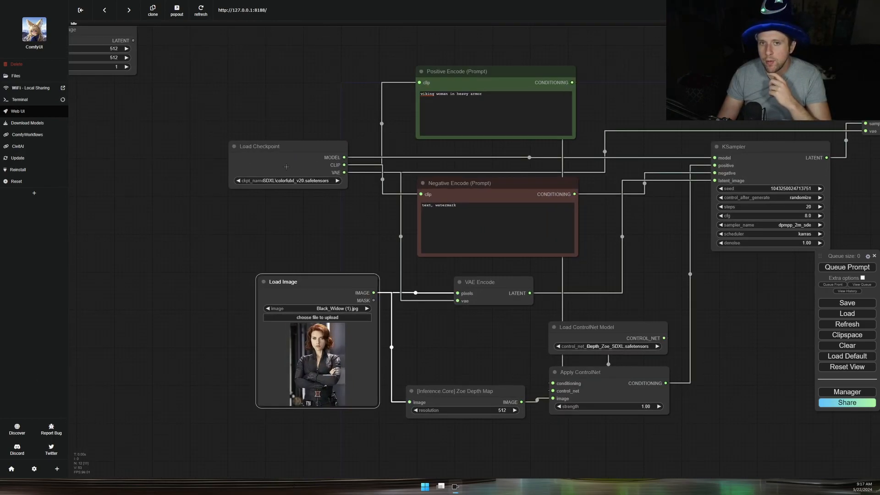
scroll(286, 167, up, 7)
click(301, 193)
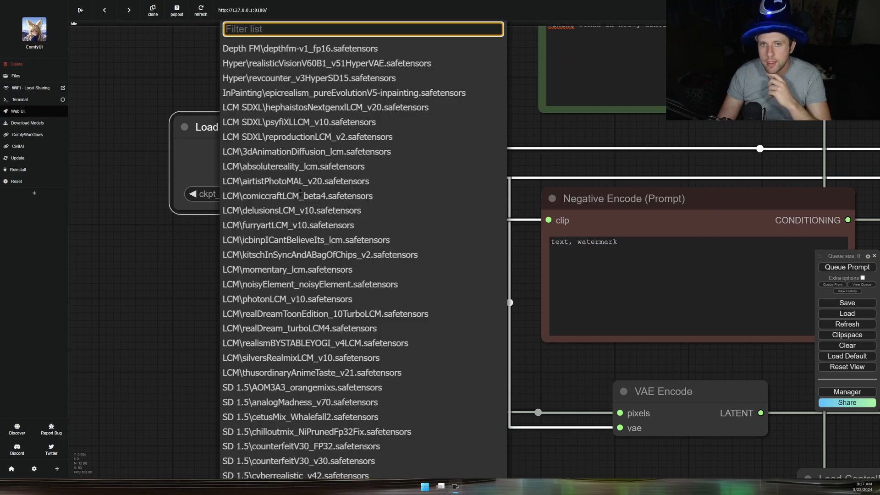
scroll(316, 229, down, 4)
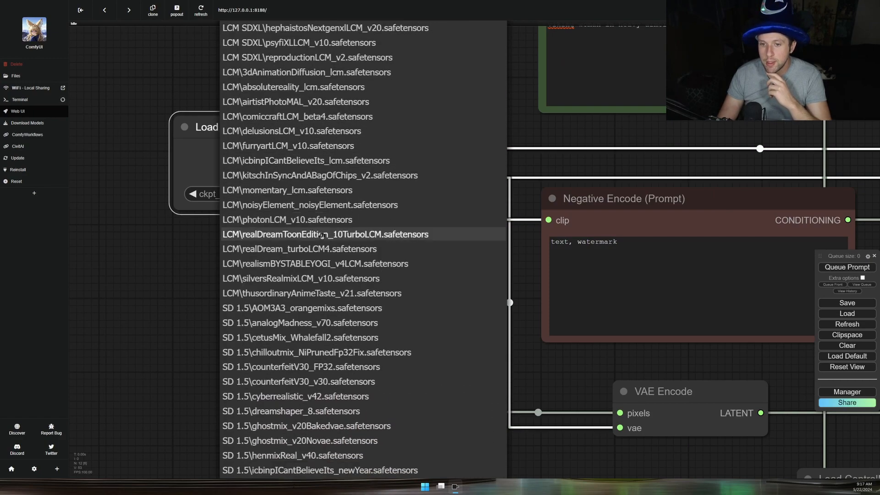
scroll(321, 235, down, 5)
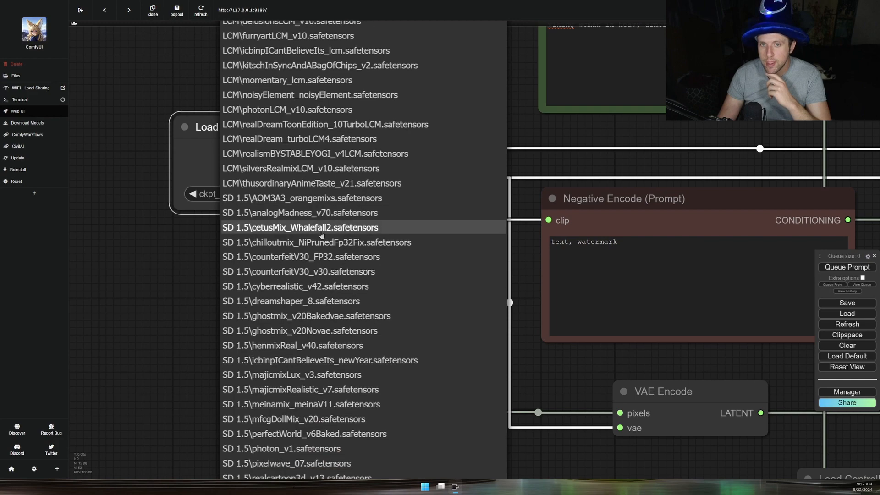
scroll(321, 235, down, 1)
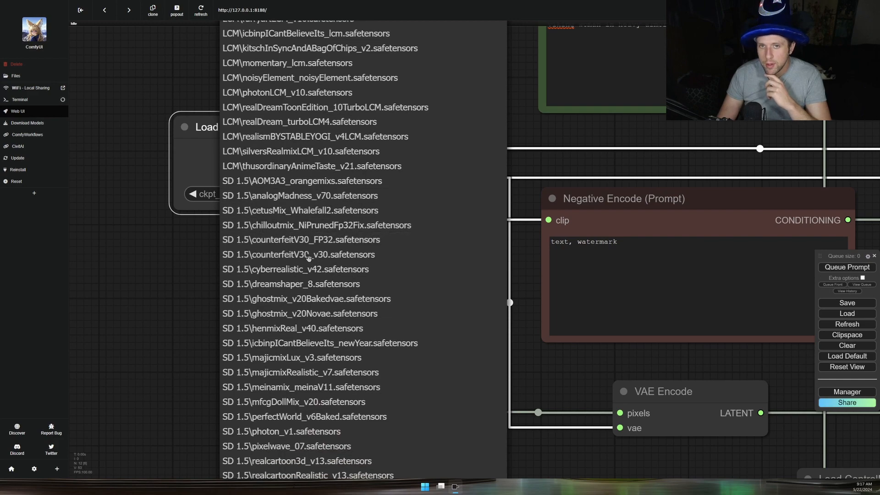
click(308, 254)
Filter the ControlNet models by "depth" and set Load ControlNet Model to control_v11f1p_sd15_depth_fp16.safetensors
scroll(183, 252, down, 10)
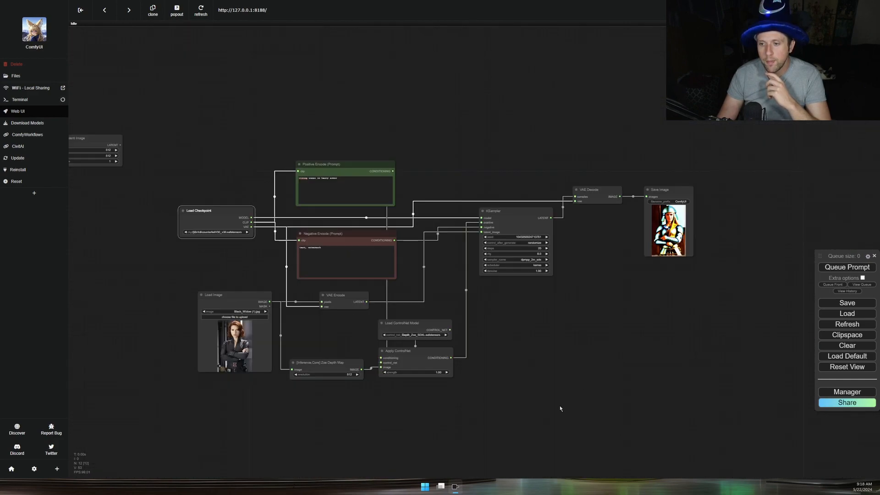
scroll(560, 408, up, 3)
drag(560, 408, 595, 279)
scroll(405, 195, up, 5)
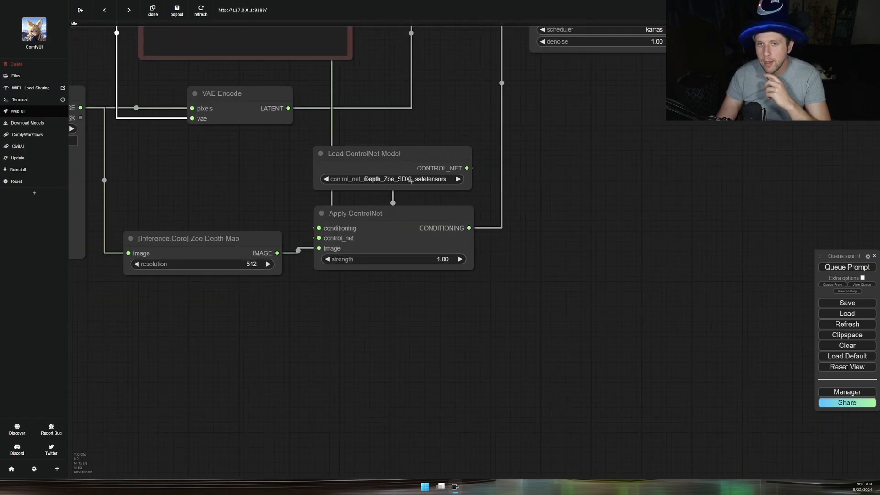
click(414, 180)
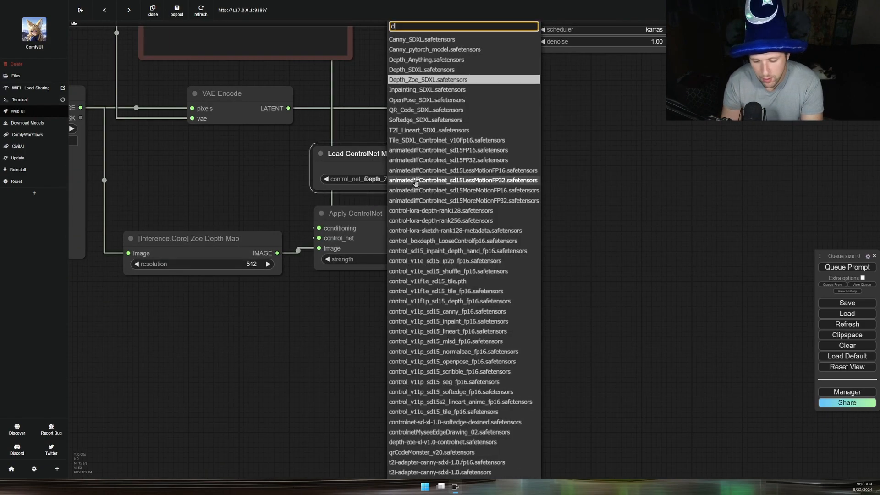
text(deptn)
key(BackSpace)
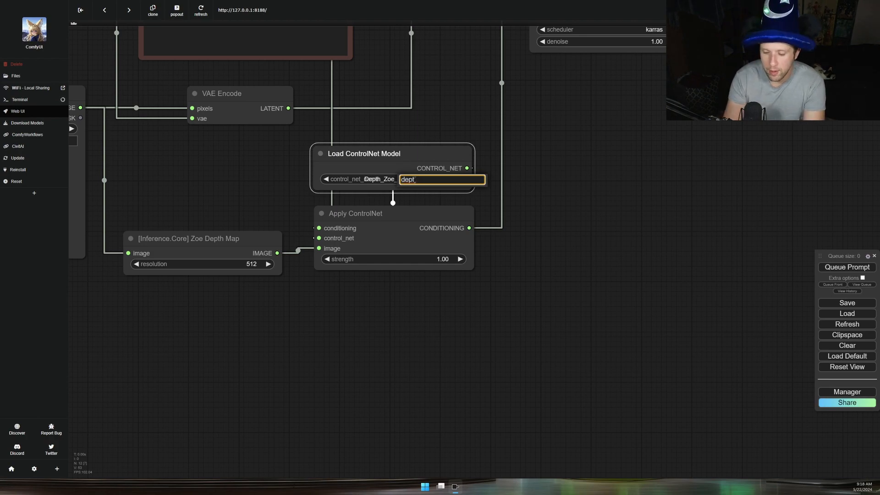
key(BackSpace)
text(th)
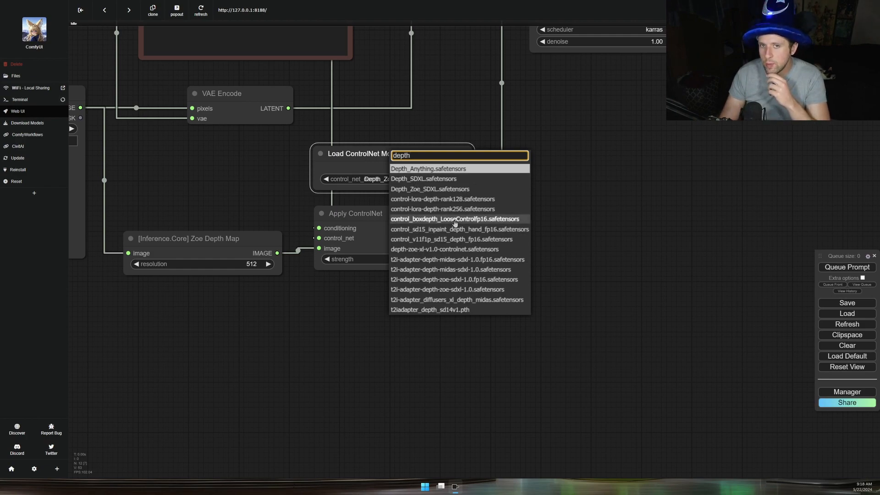
click(433, 240)
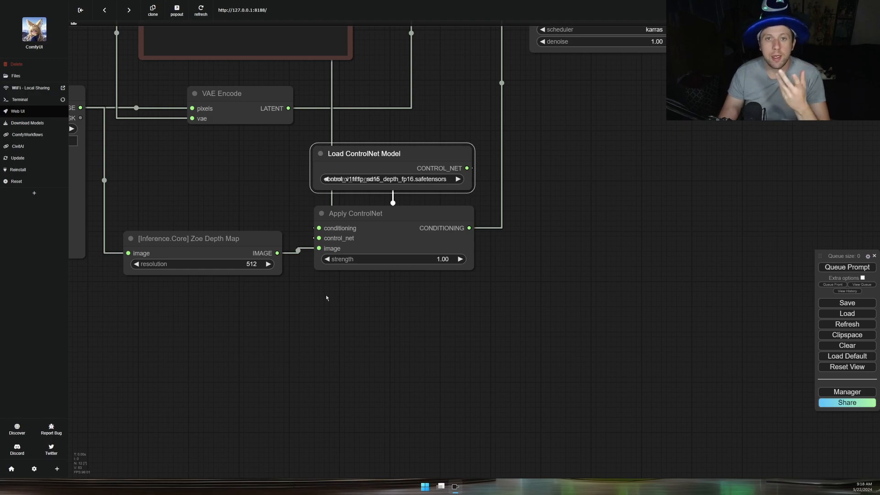
Check the SD 1.5 model selected in Load Checkpoint and queue the workflow for generation
scroll(326, 296, down, 10)
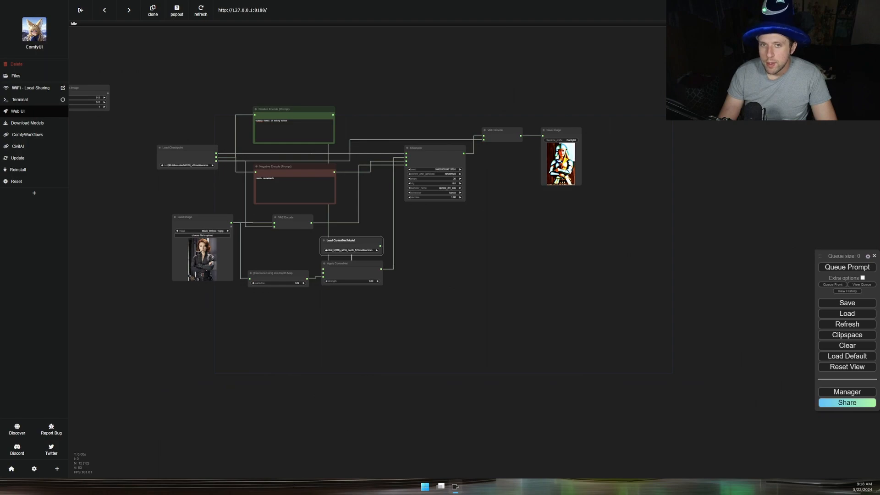
scroll(169, 147, up, 10)
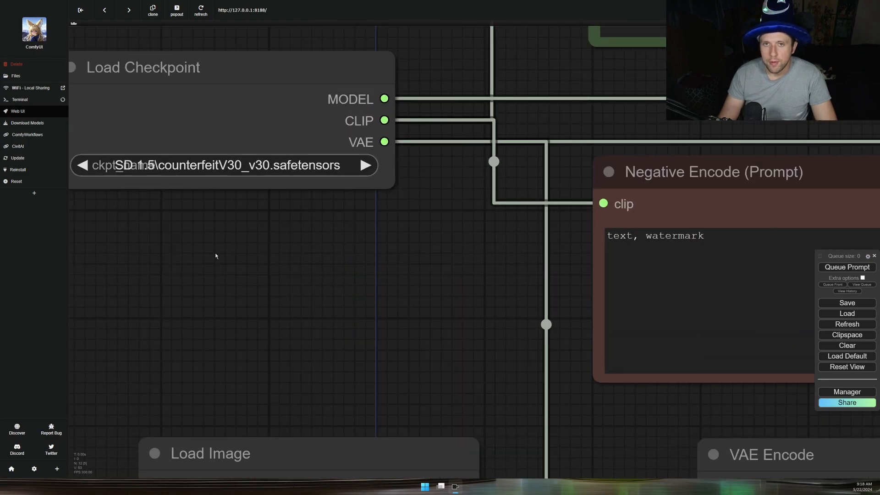
scroll(216, 252, down, 10)
drag(653, 365, 400, 256)
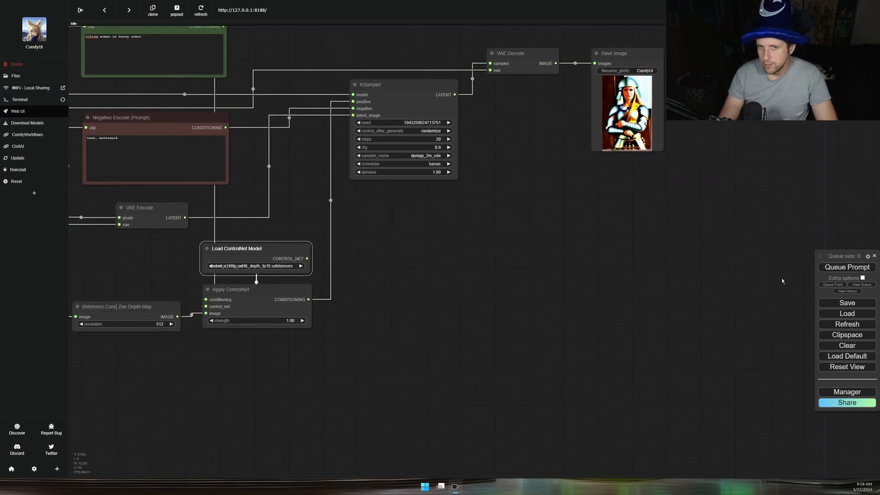
click(848, 269)
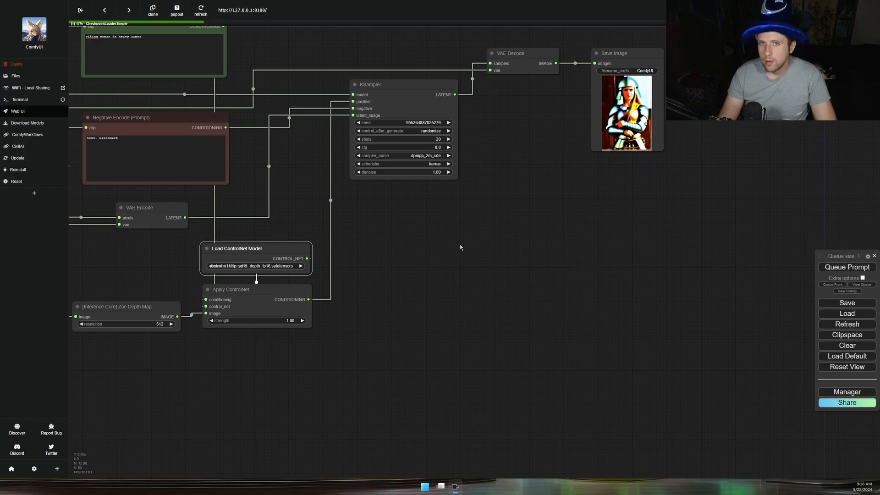
Follow the run through the Zoe Depth Map node and examine the generated picture in the Save Image node
drag(430, 244, 507, 292)
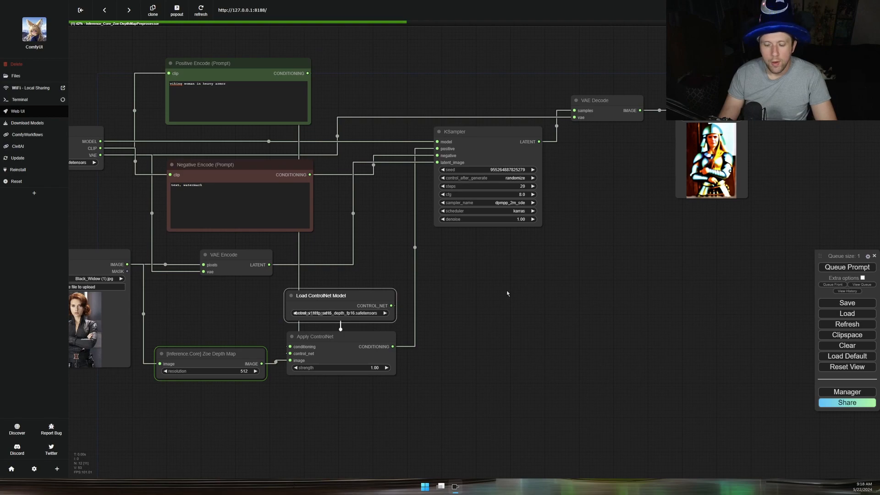
scroll(168, 392, up, 10)
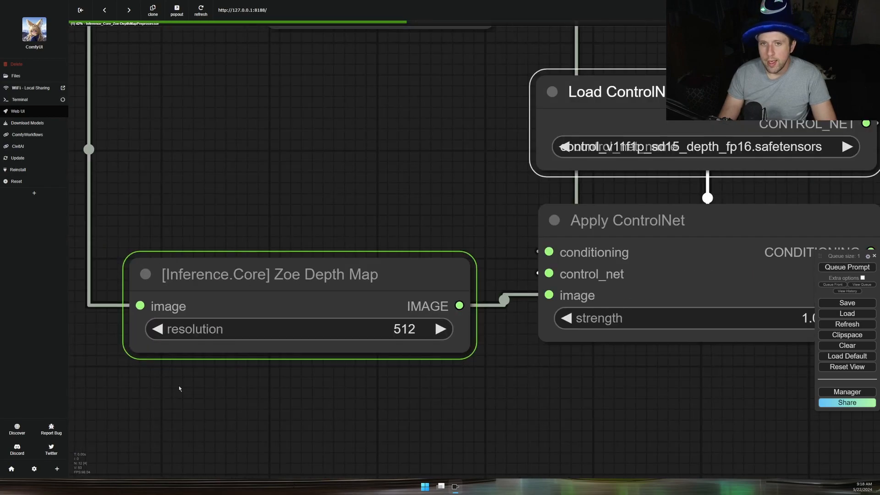
scroll(306, 284, down, 15)
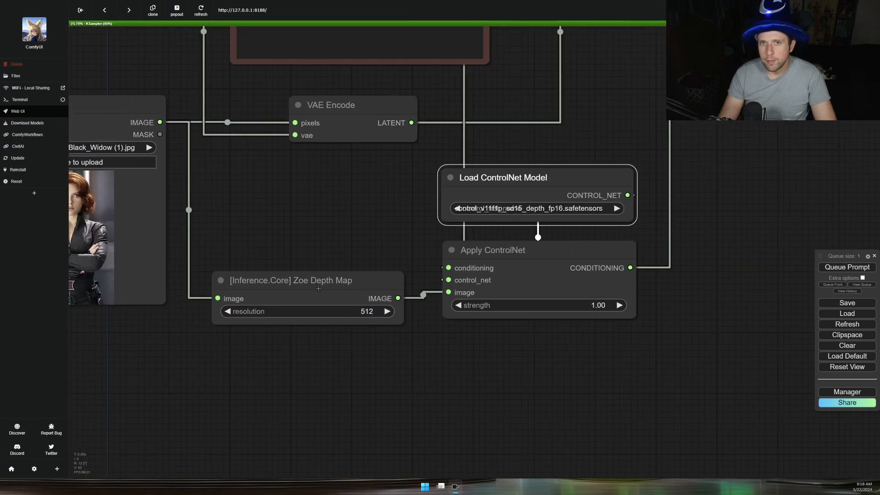
drag(561, 261, 253, 342)
scroll(365, 250, up, 14)
scroll(366, 251, up, 3)
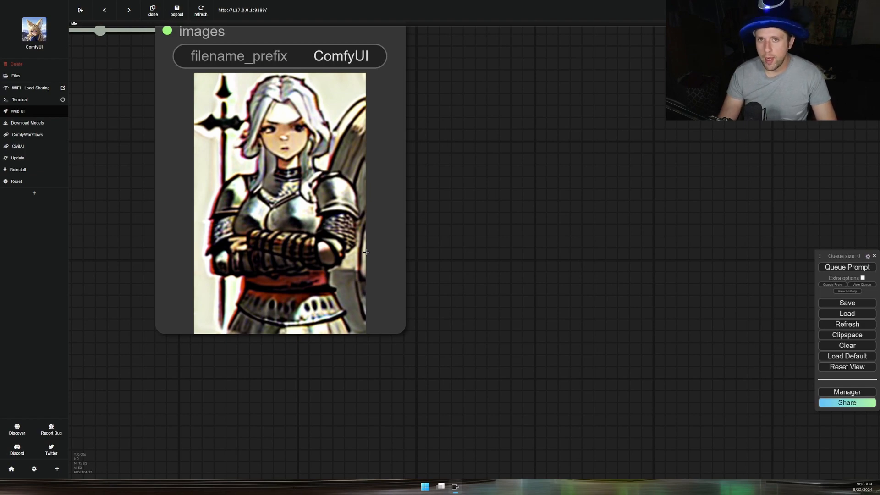
scroll(365, 252, down, 8)
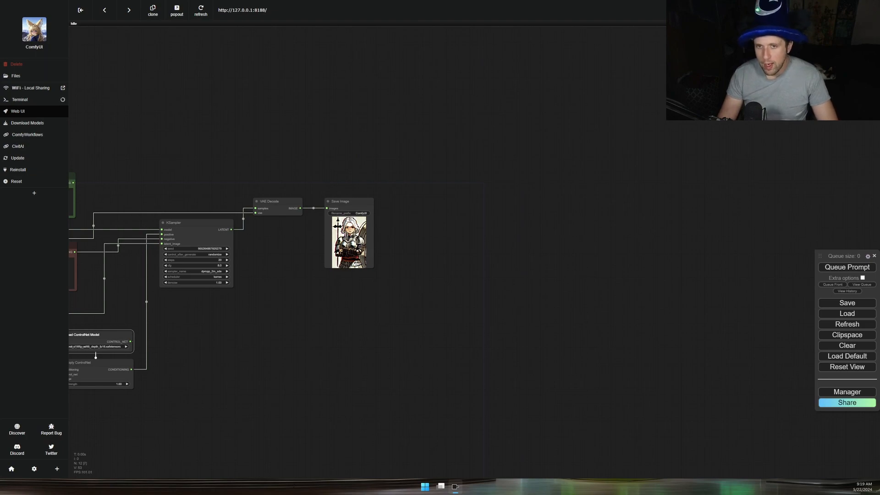
scroll(365, 252, up, 10)
scroll(342, 257, down, 5)
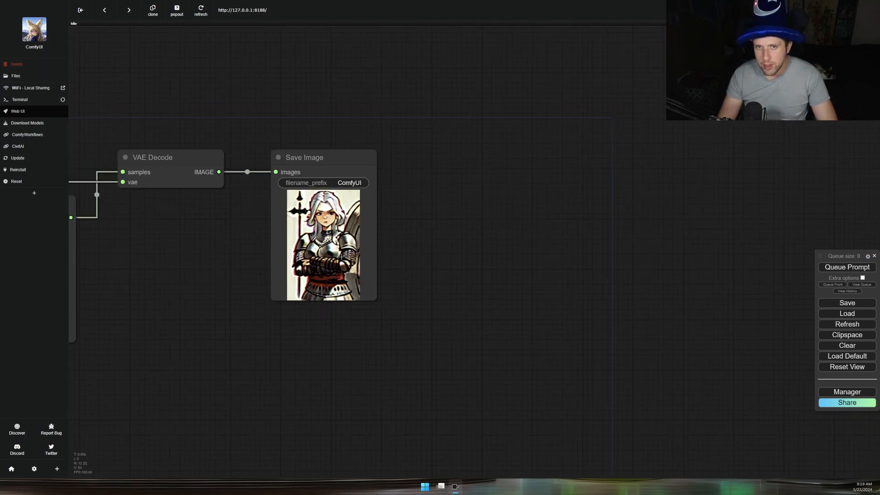
Review the source picture, Zoe Depth Map, ControlNet model and checkpoint nodes of the SD 1.5 workflow
scroll(341, 258, down, 9)
drag(203, 384, 535, 287)
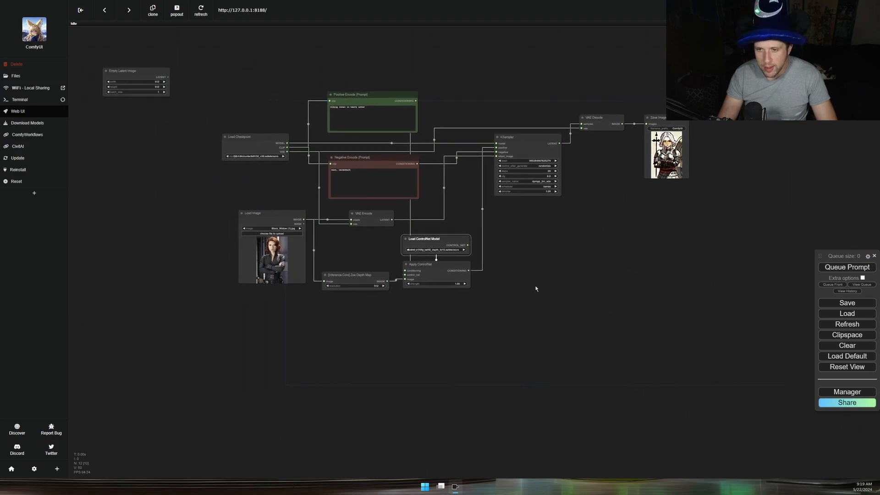
scroll(297, 253, up, 12)
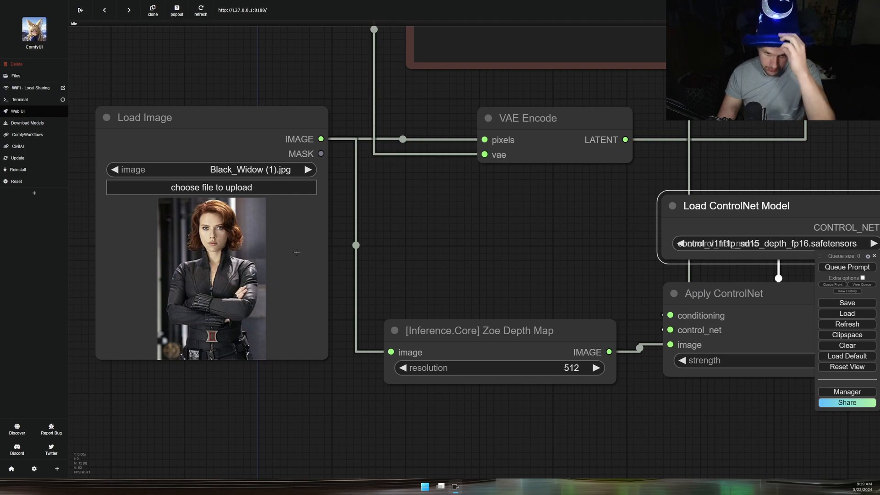
scroll(297, 252, down, 12)
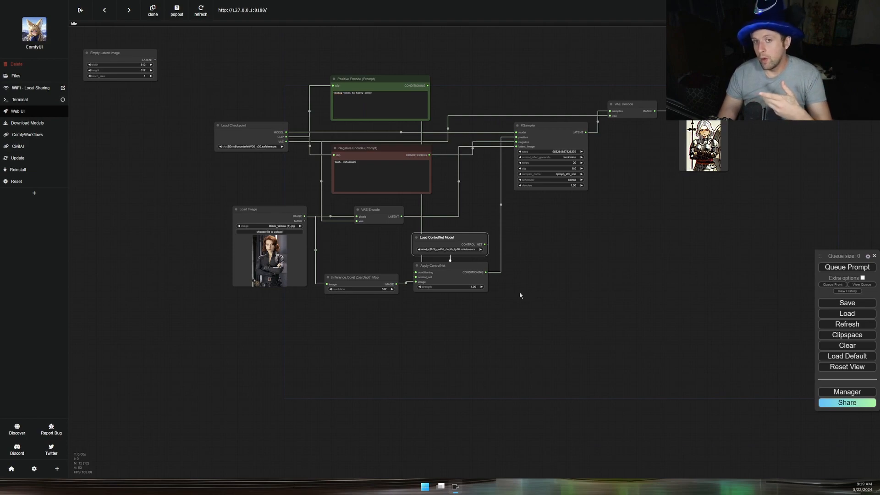
scroll(472, 287, up, 10)
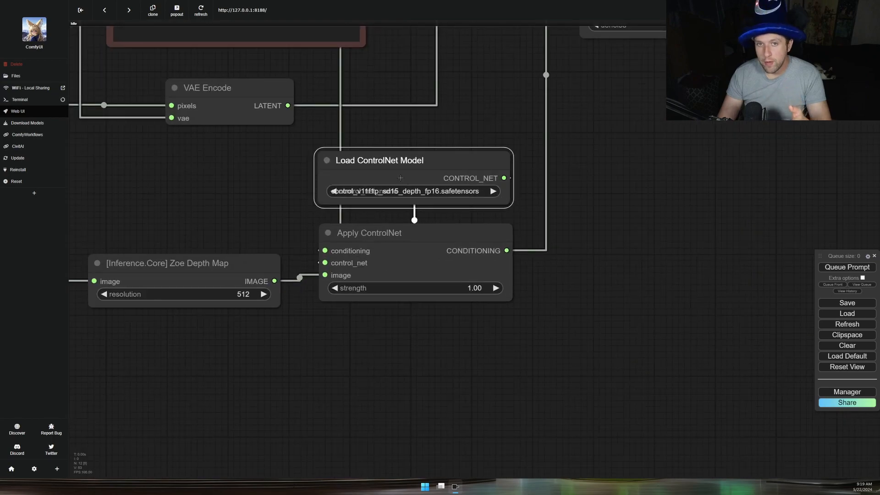
scroll(400, 178, down, 10)
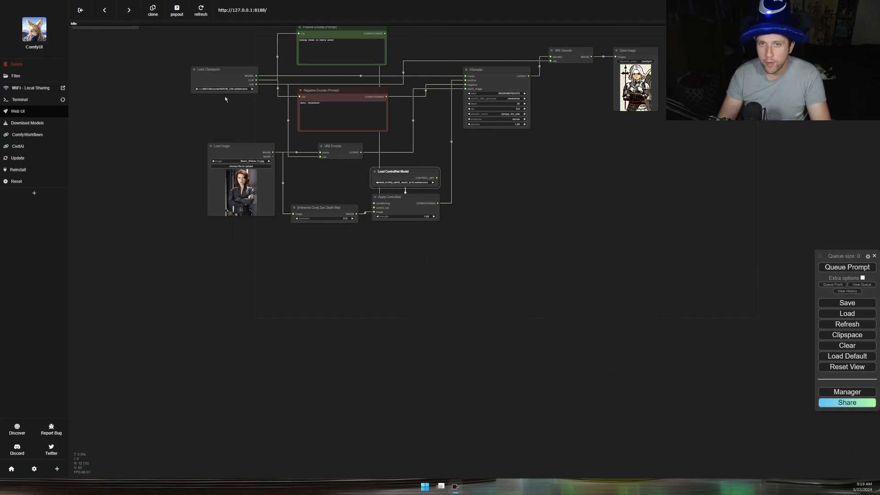
scroll(224, 97, up, 5)
scroll(212, 75, up, 8)
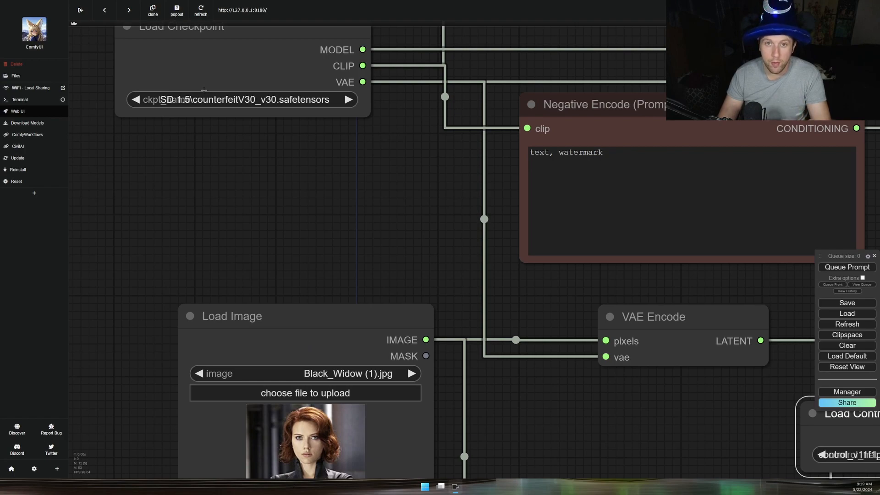
scroll(204, 90, down, 15)
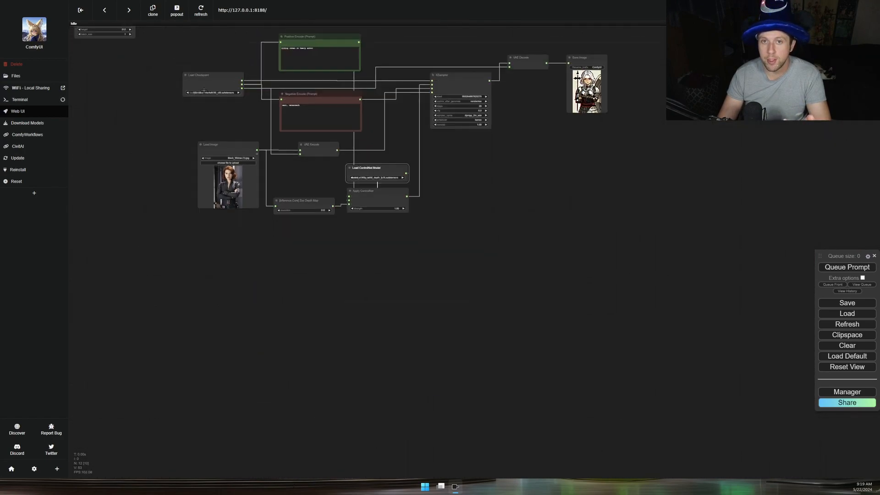
scroll(407, 194, up, 10)
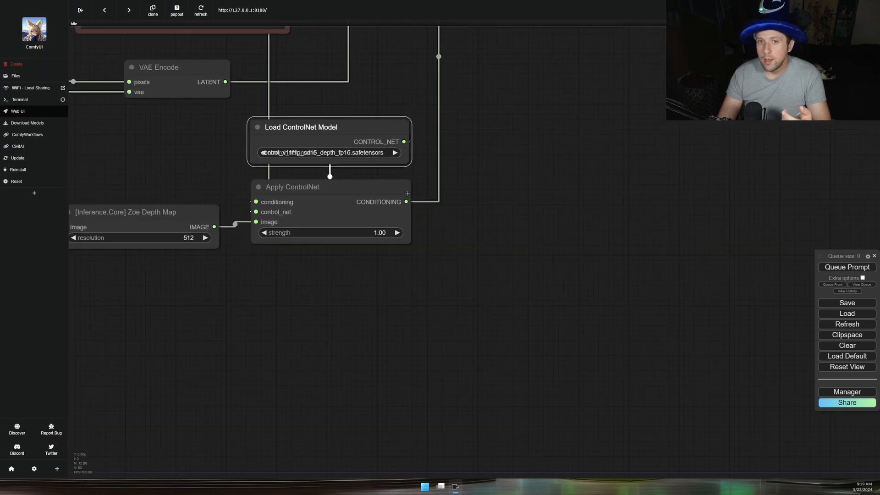
drag(525, 128, 696, 108)
drag(291, 135, 403, 179)
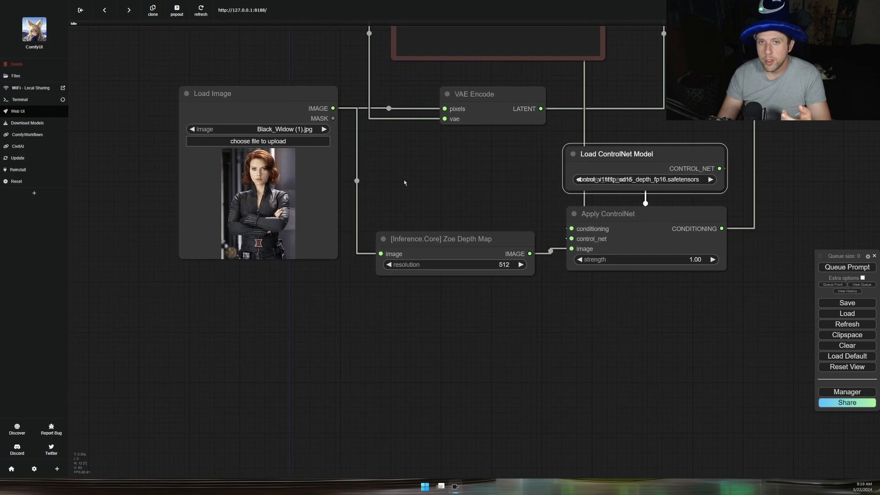
Change the Load Image node's source picture to example.png
scroll(254, 178, up, 4)
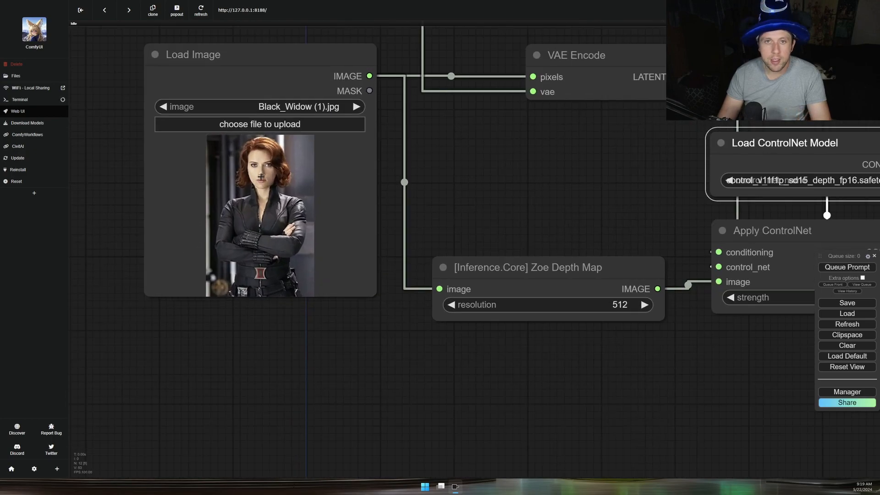
click(306, 106)
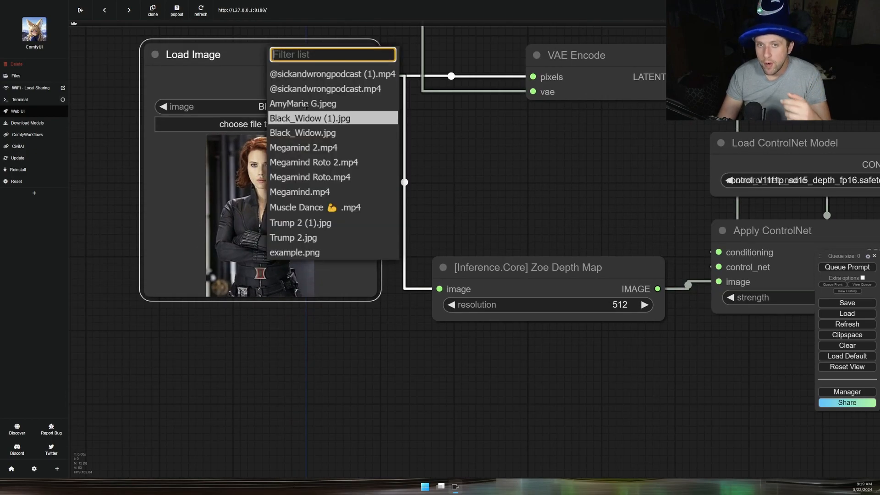
click(309, 132)
click(289, 107)
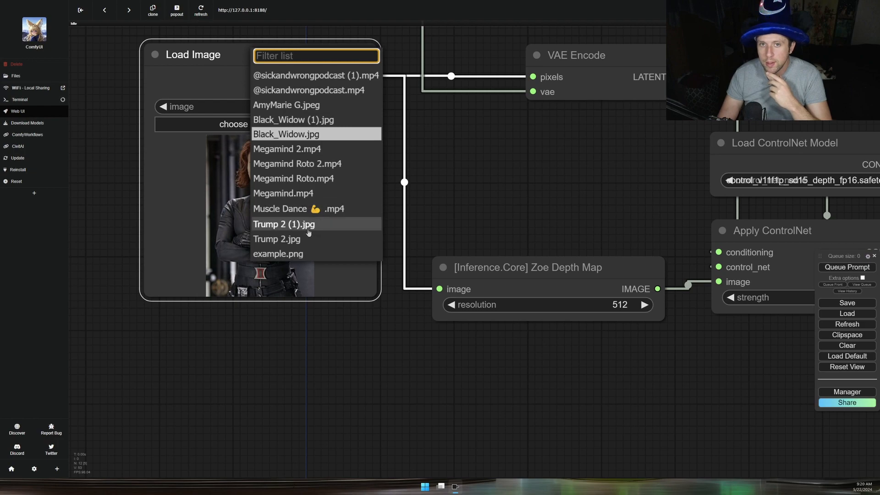
click(298, 255)
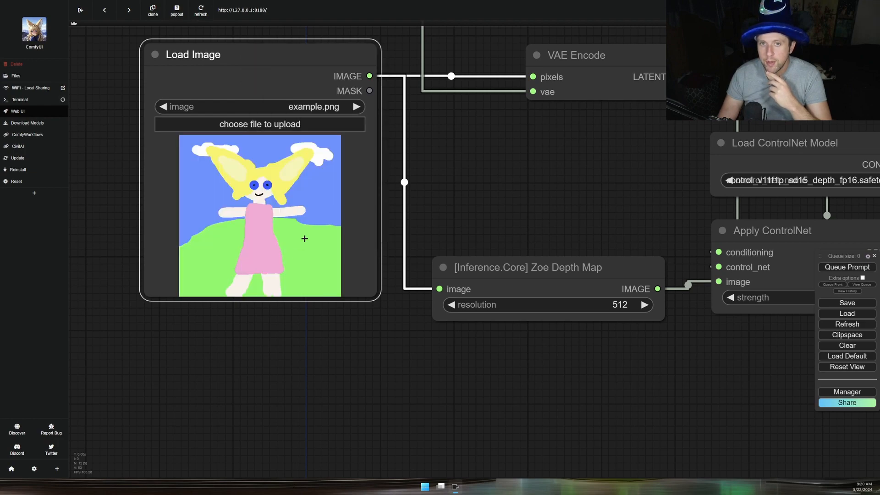
scroll(304, 238, down, 12)
scroll(304, 232, up, 4)
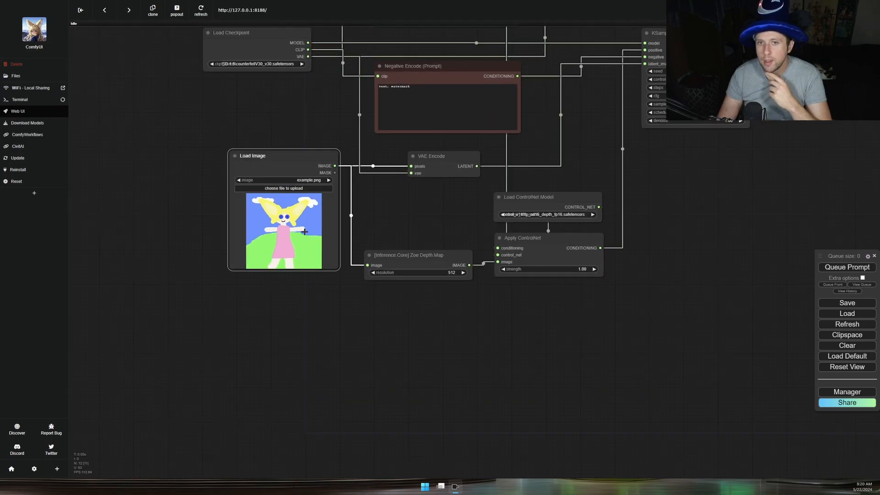
Open the Load Image node's example.png picture for a closer look
scroll(304, 232, up, 1)
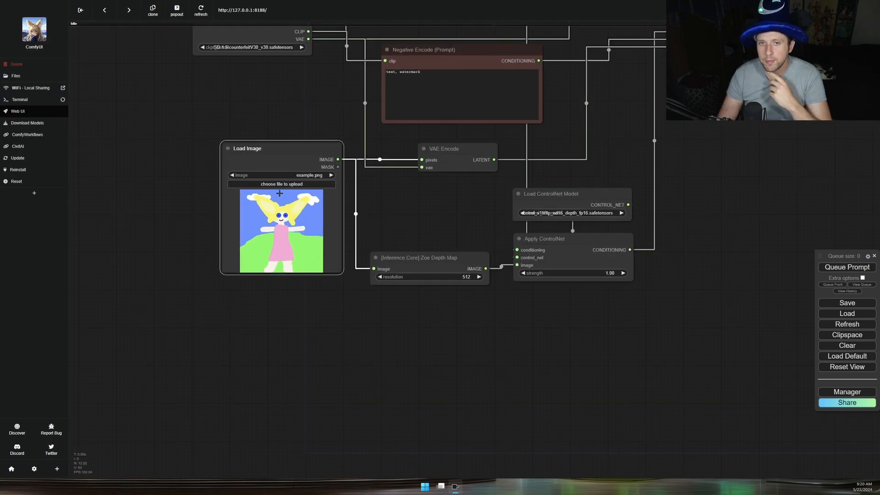
scroll(281, 203, up, 4)
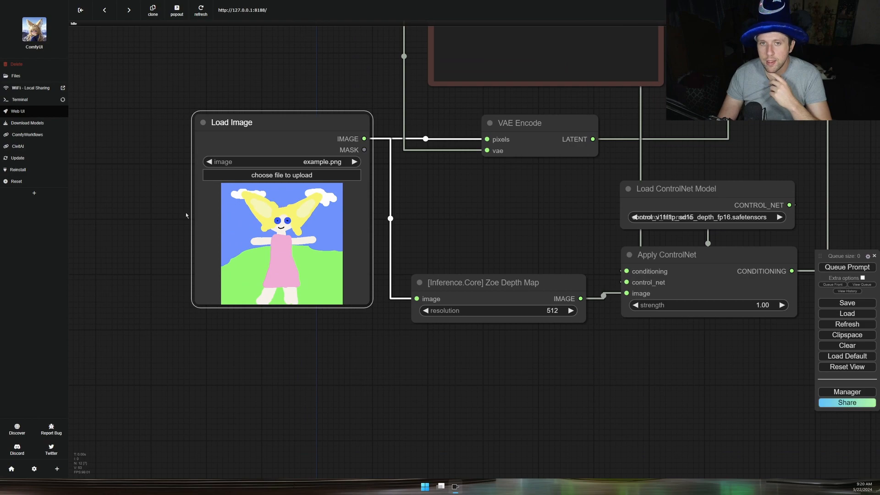
scroll(186, 213, up, 3)
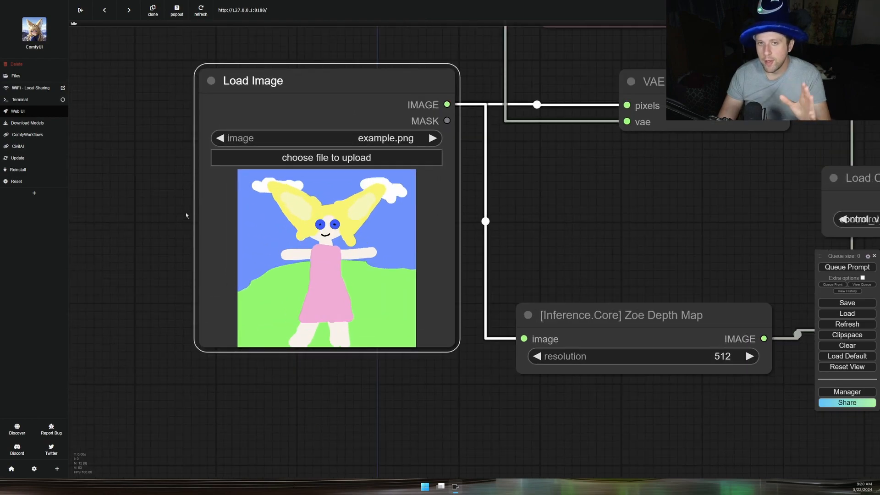
right_click(325, 219)
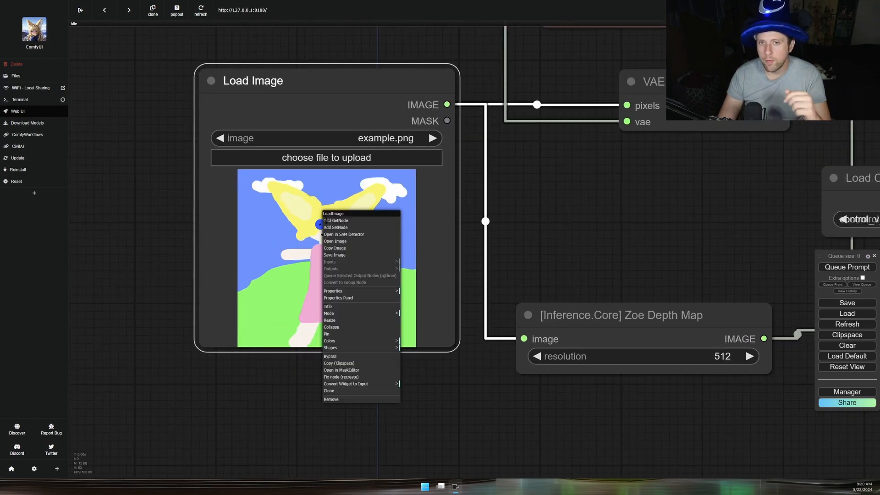
click(347, 240)
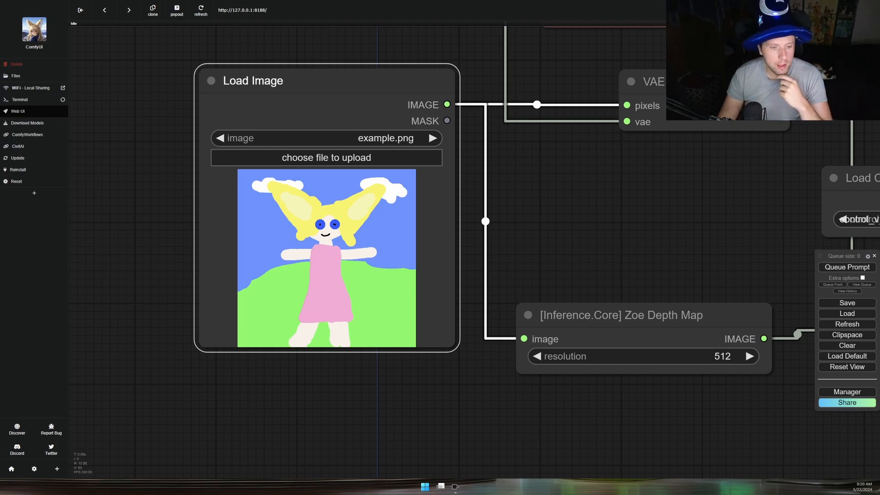
Queue the Zoe Depth Map workflow for generation with example.png as the source picture
scroll(102, 317, down, 10)
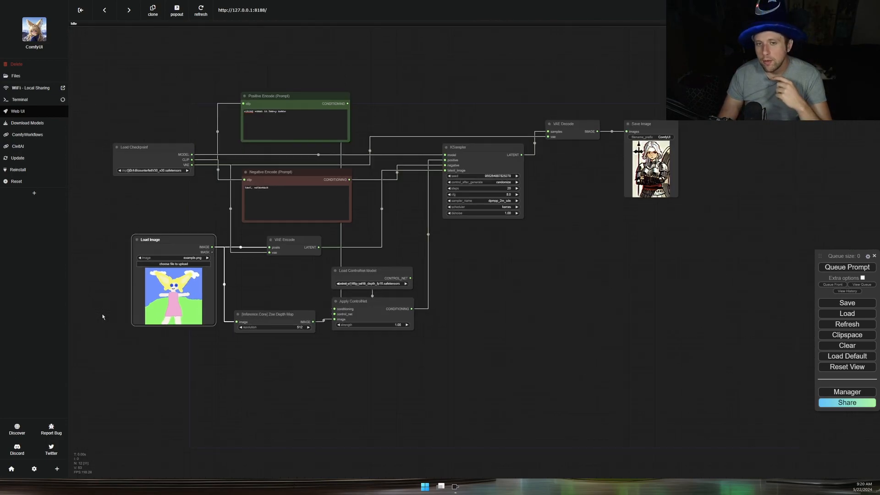
scroll(103, 317, down, 3)
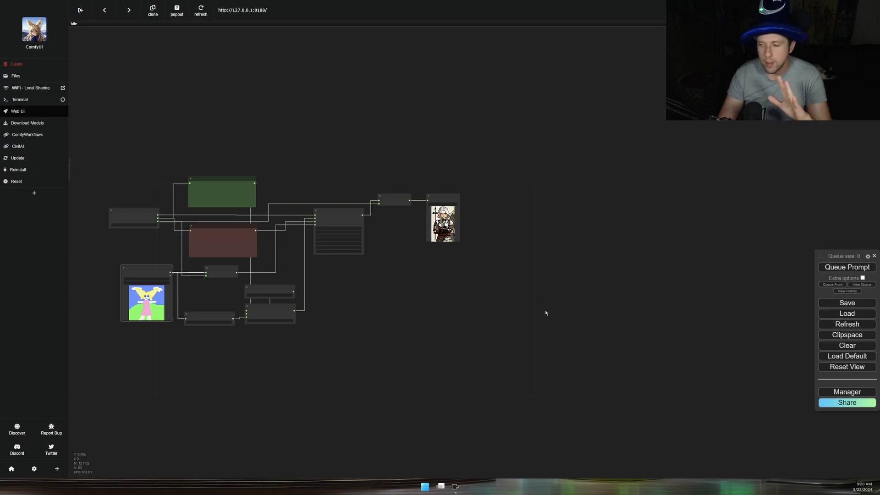
click(854, 269)
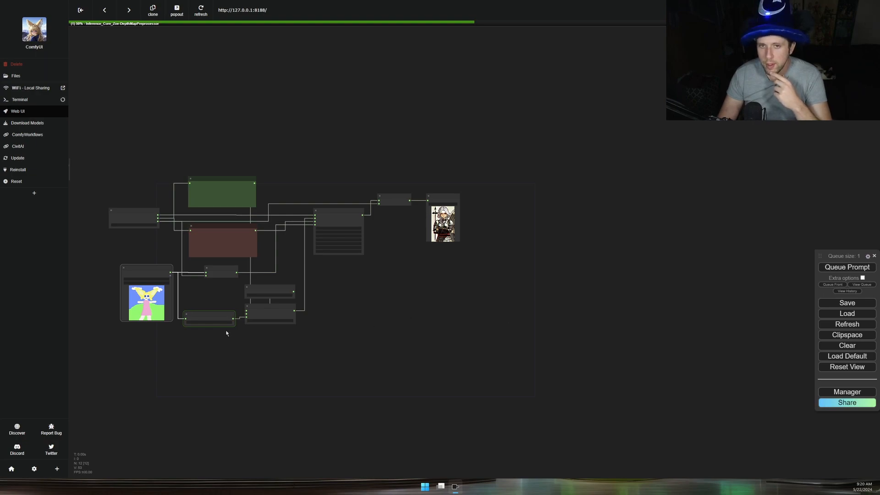
Follow the run and compare the generated picture in the Save Image node with the source drawing
scroll(229, 321, up, 12)
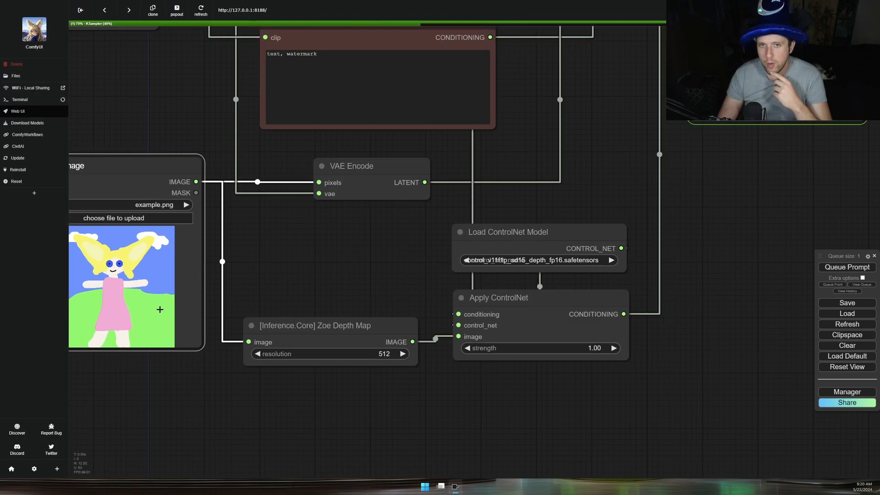
scroll(160, 310, down, 6)
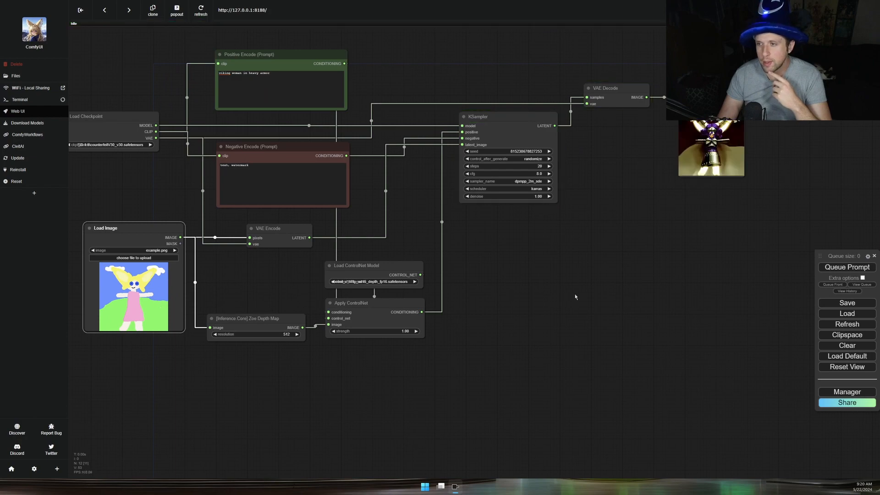
drag(599, 288, 318, 410)
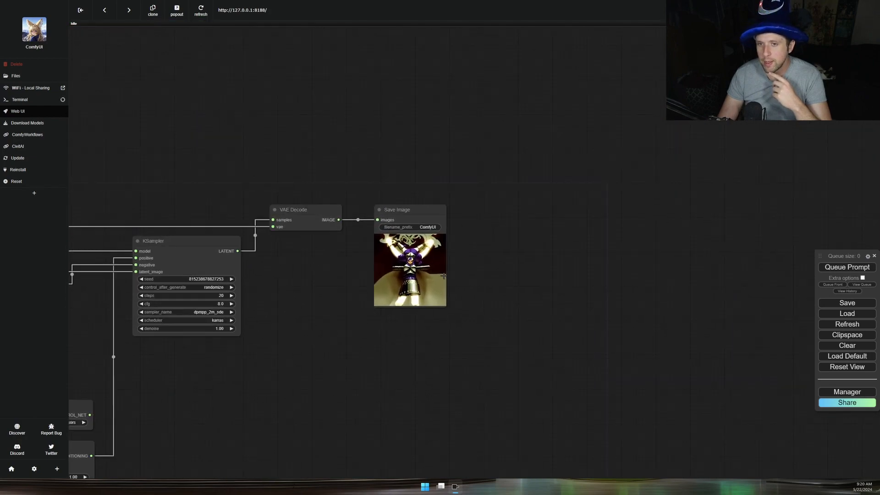
scroll(444, 275, up, 15)
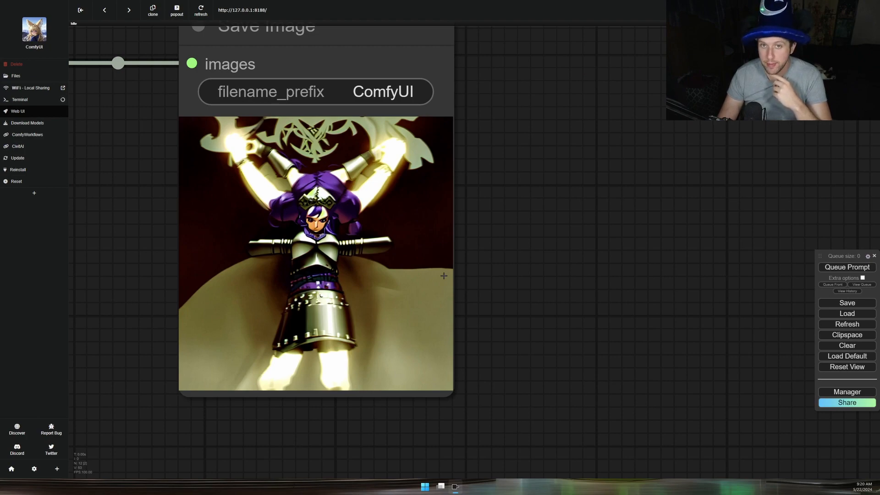
scroll(444, 276, down, 10)
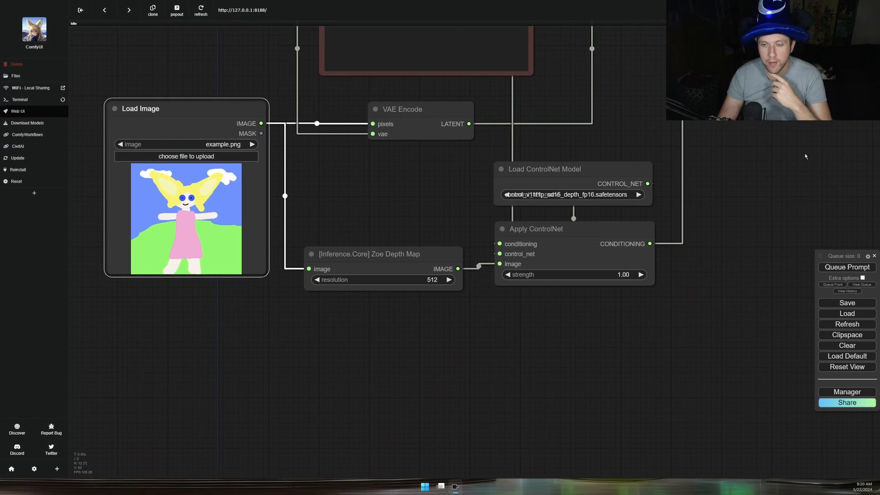
Change the model in the Load ControlNet Model node to OpenPose_SDXL.safetensors
drag(806, 155, 518, 178)
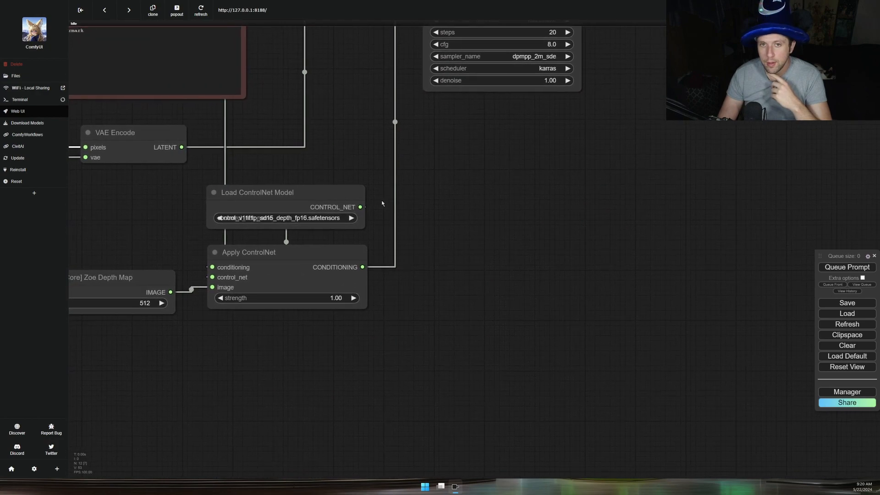
click(298, 218)
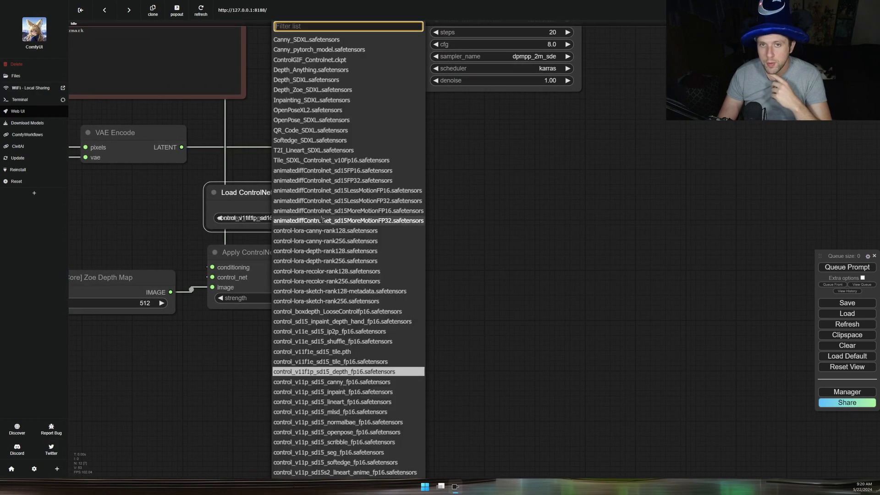
click(318, 121)
scroll(364, 162, down, 5)
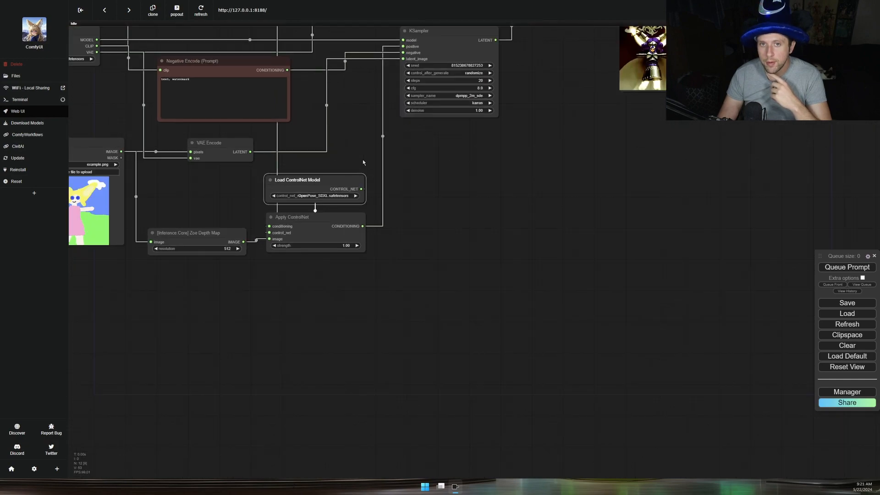
scroll(197, 236, up, 3)
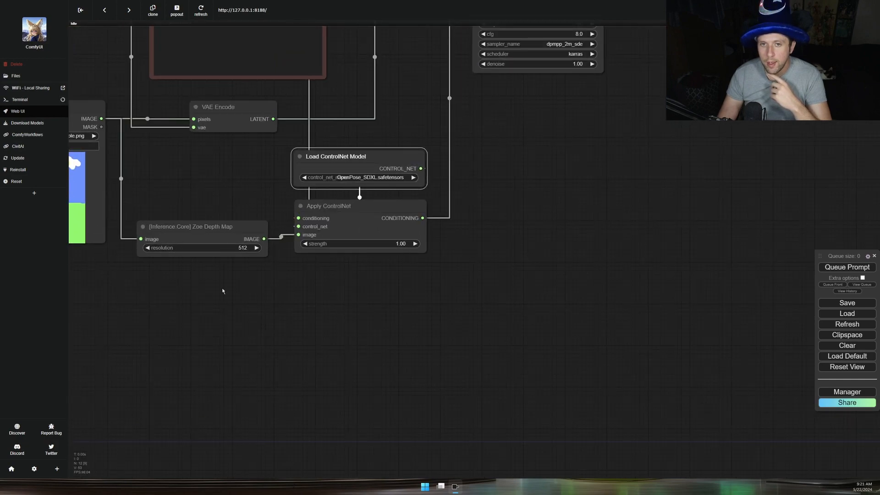
Delete the Zoe Depth Map node and feed Load Image's IMAGE output straight into Apply ControlNet's image input
drag(222, 290, 340, 285)
click(344, 230)
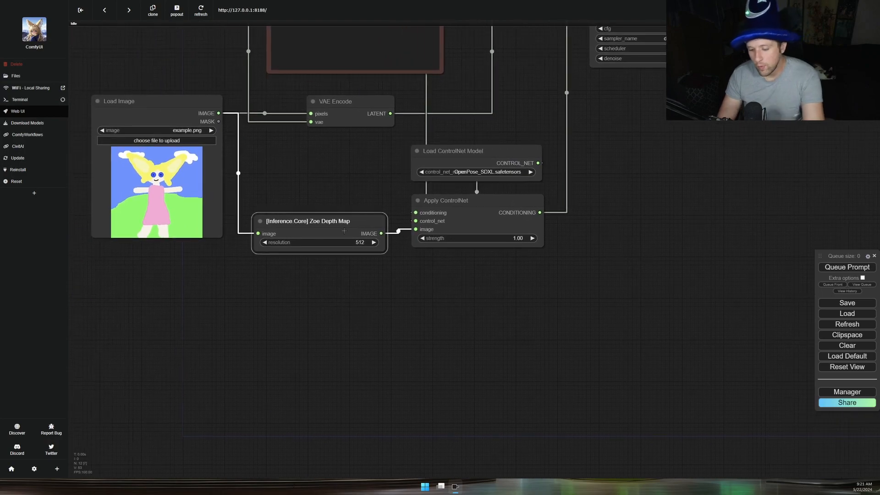
key(Delete)
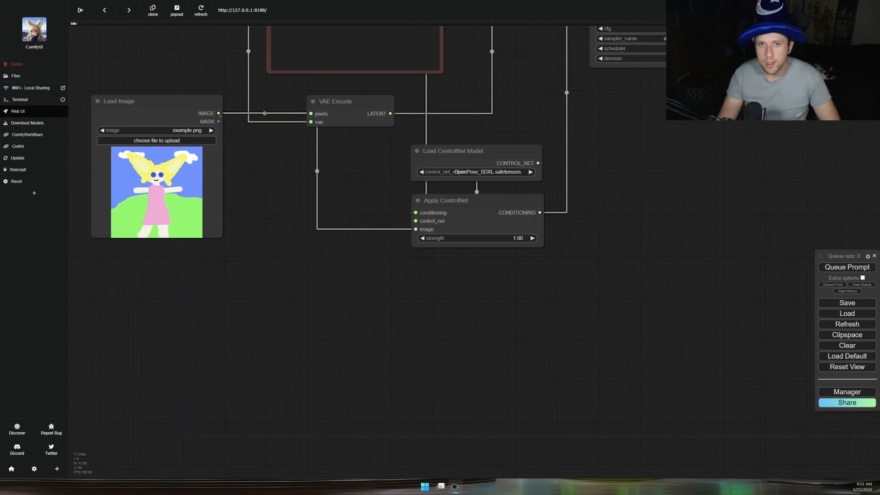
drag(219, 113, 416, 228)
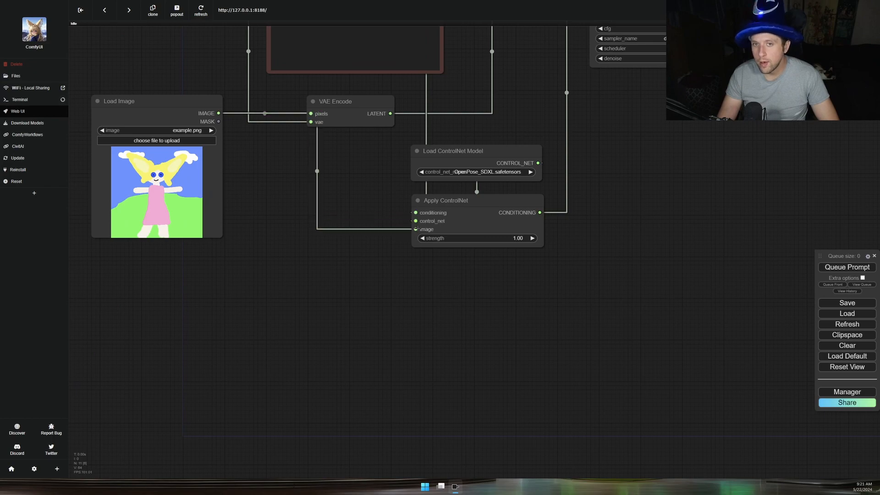
Try to generate with the source picture wired directly into Apply ControlNet, and close the error report
scroll(306, 257, down, 10)
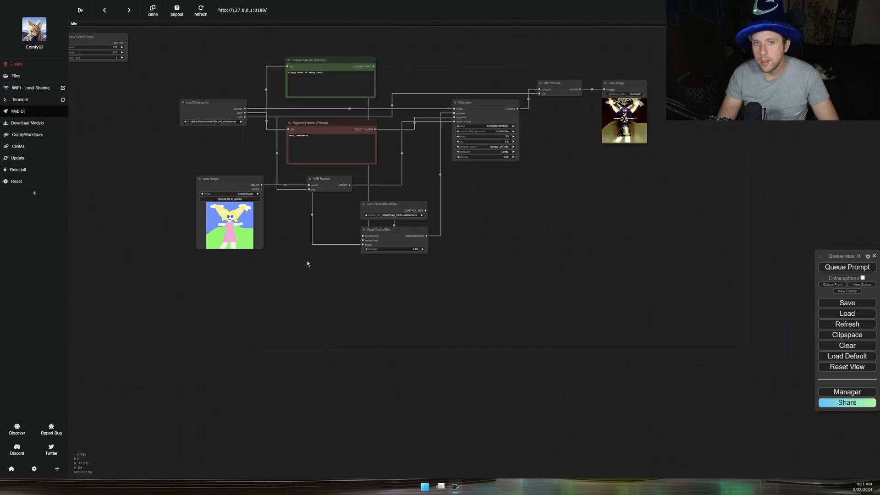
click(849, 270)
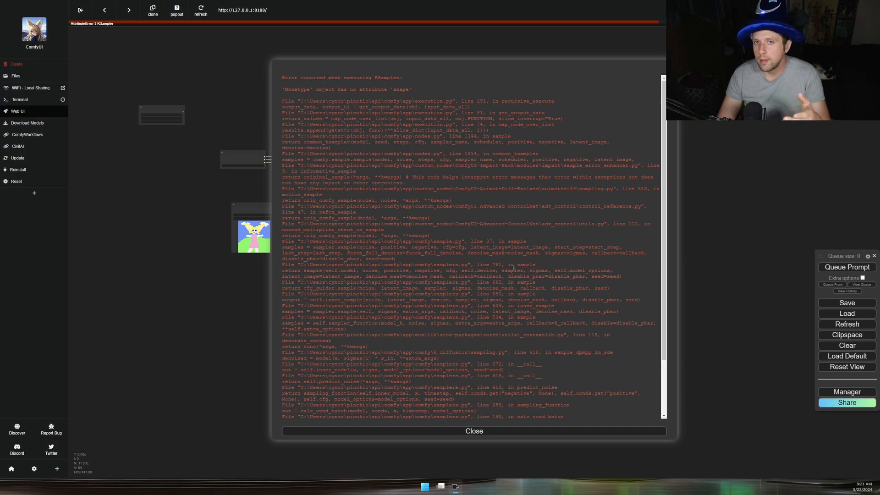
click(472, 430)
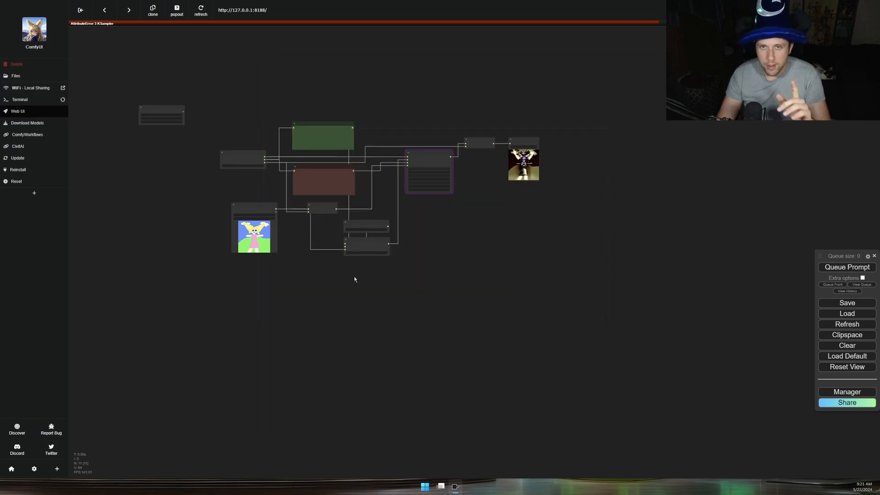
Remove the direct link from Load Image to Apply ControlNet's image input
scroll(340, 275, up, 4)
scroll(337, 275, up, 3)
drag(338, 275, 499, 255)
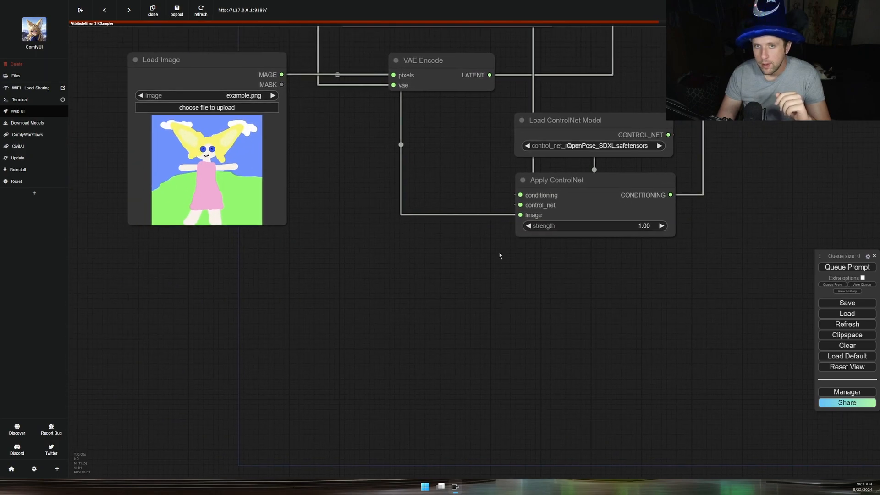
drag(518, 214, 289, 78)
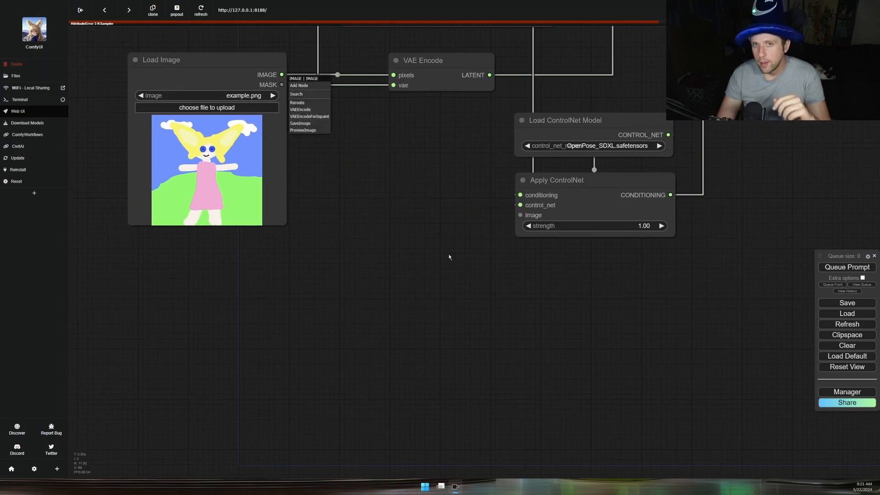
Add a DWPose Estimator node and wire it between Load Image's IMAGE output and Apply ControlNet's image input
double_click(398, 216)
text(d)
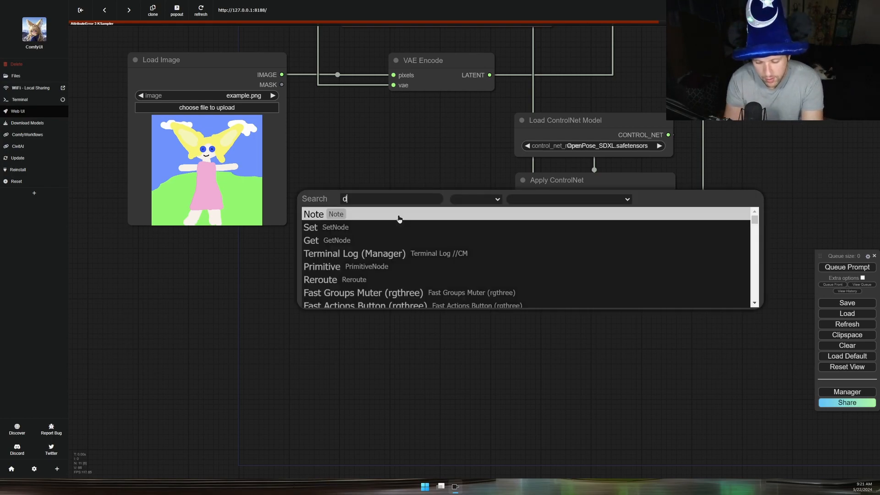
text(wpose)
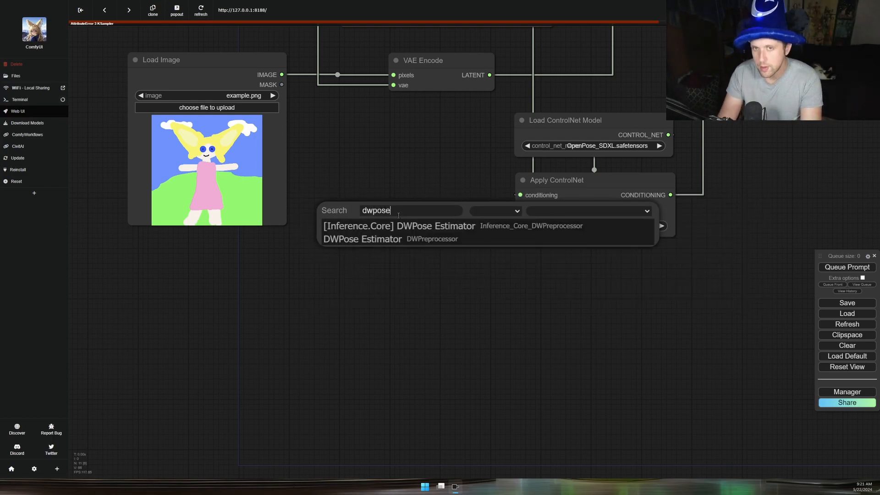
click(426, 239)
drag(477, 202, 409, 210)
drag(477, 228, 520, 215)
drag(281, 75, 329, 229)
Queue the workflow with the DWPose Estimator and check the terminal for the run's progress
click(825, 268)
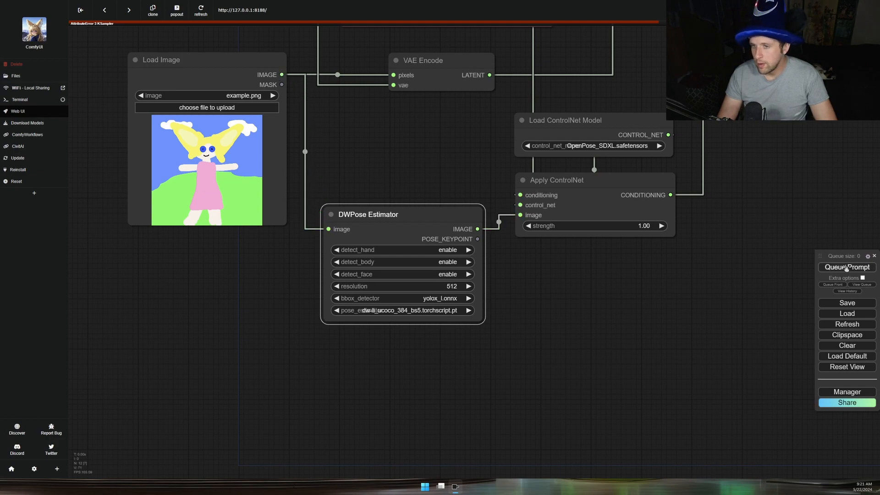
scroll(197, 293, down, 10)
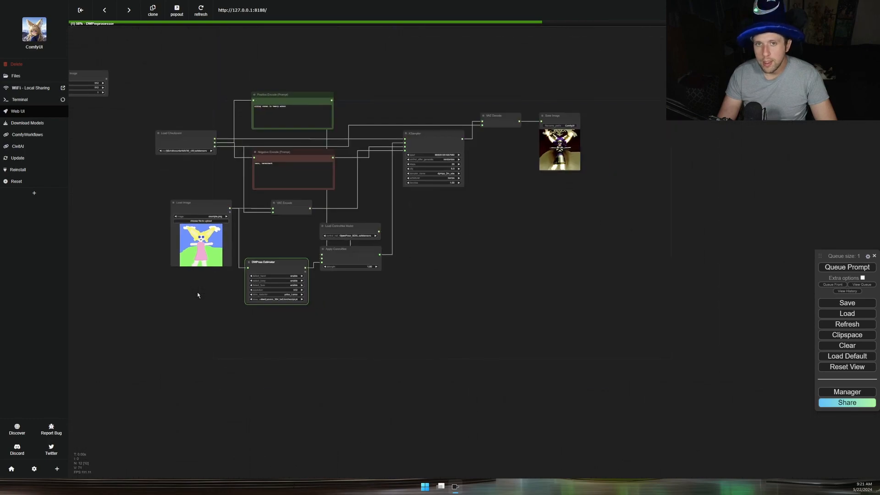
click(29, 101)
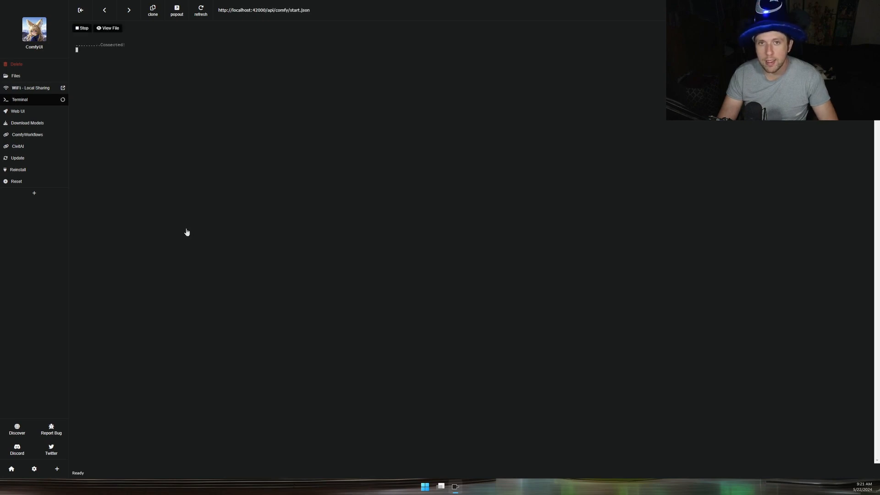
click(27, 113)
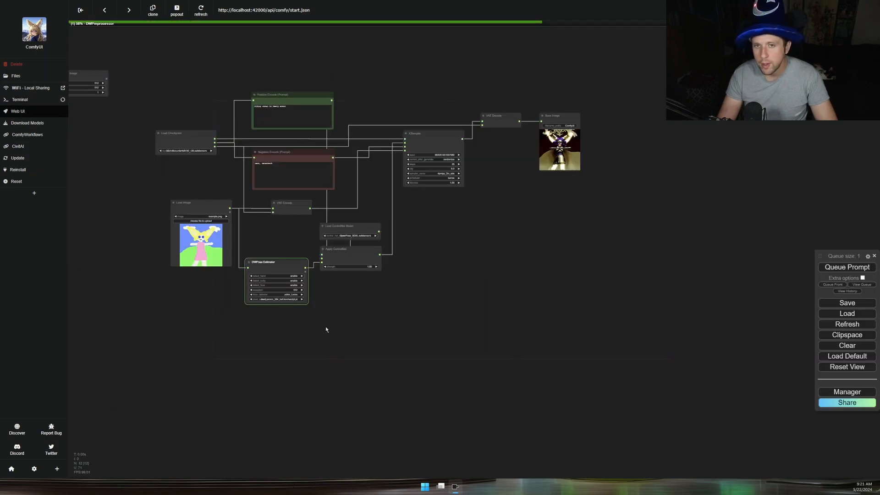
Review the DWPose Estimator, source picture and OpenPose ControlNet nodes, closing the error report
scroll(326, 326, up, 9)
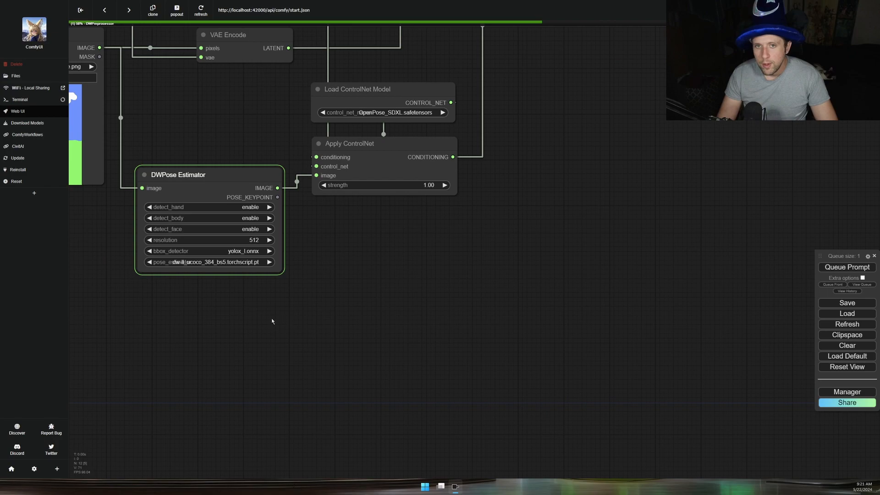
drag(271, 318, 459, 361)
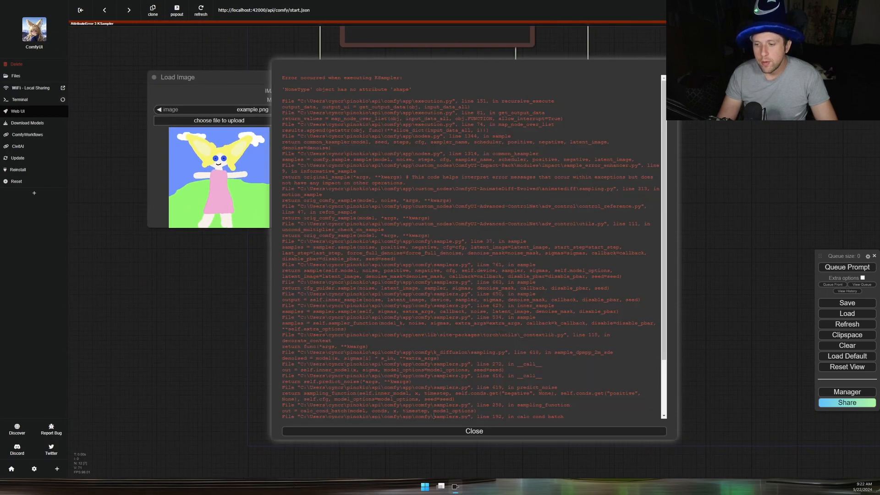
click(448, 432)
scroll(348, 246, down, 5)
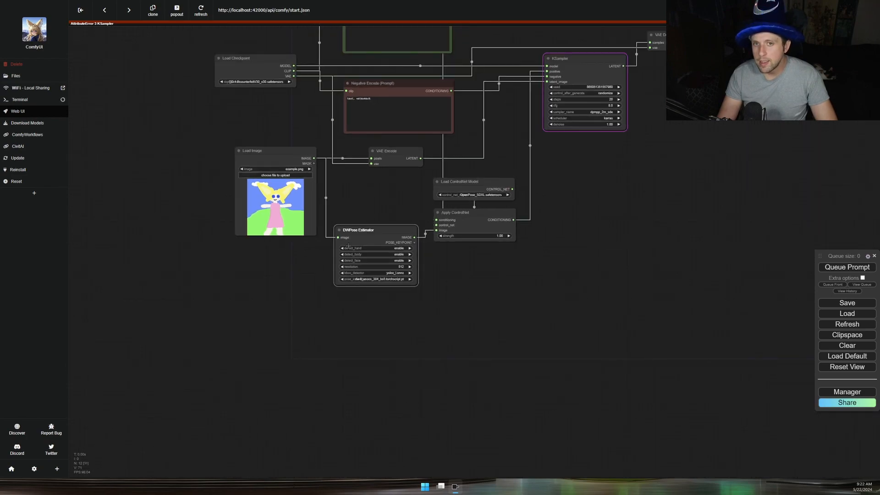
scroll(270, 181, up, 10)
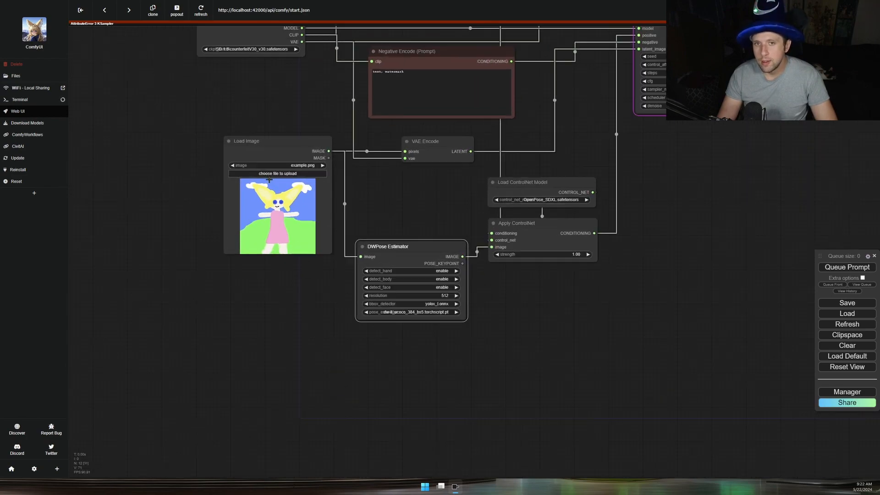
Set the Load Image source to Black_Widow.jpg and try to run the workflow, closing the error report
click(281, 169)
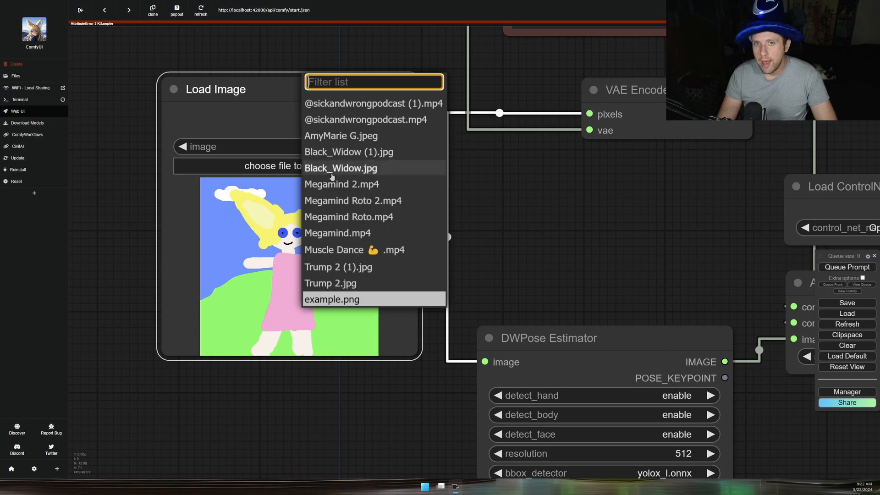
click(344, 167)
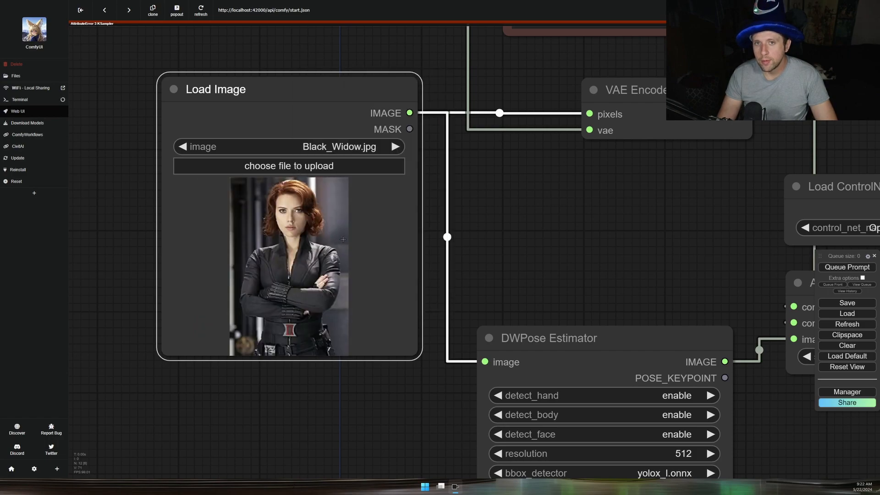
scroll(343, 239, down, 9)
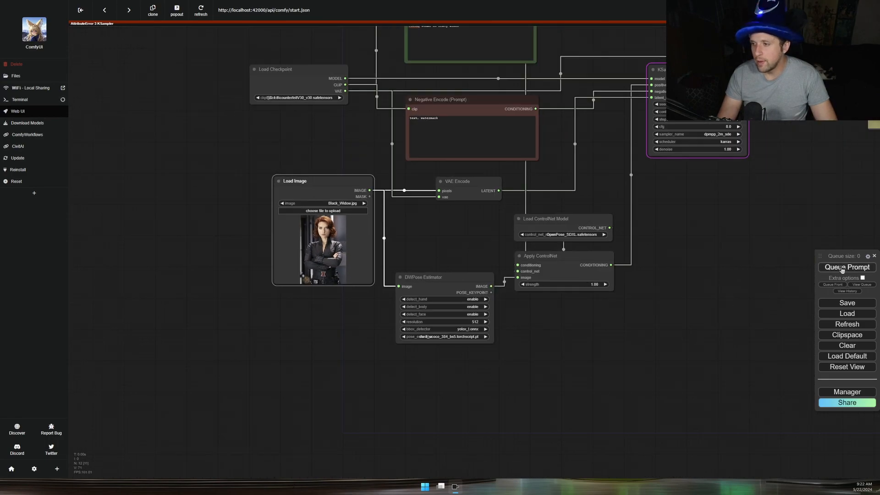
click(842, 270)
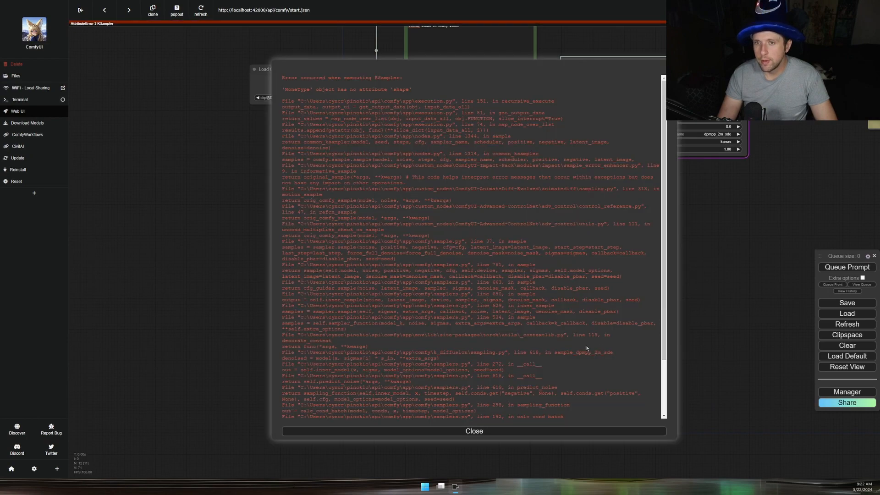
click(493, 430)
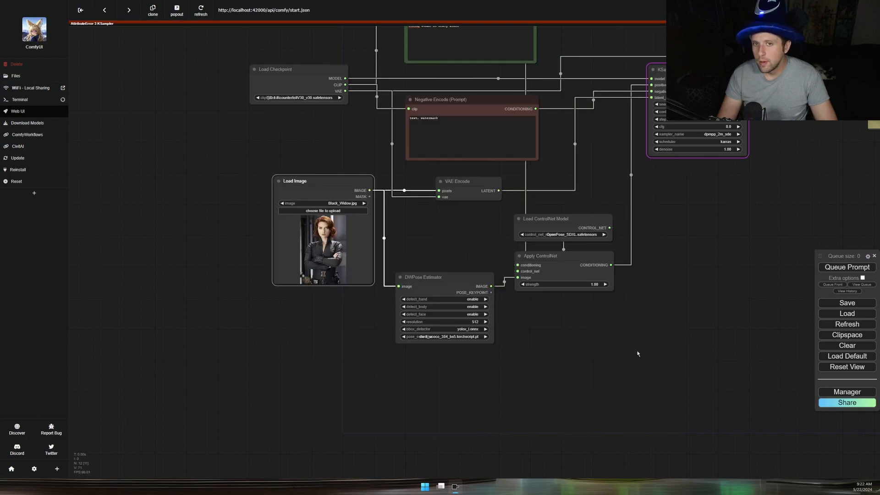
Switch the Load ControlNet Model node to control_v11p_sd15_openpose_fp16.safetensors
drag(651, 342, 504, 373)
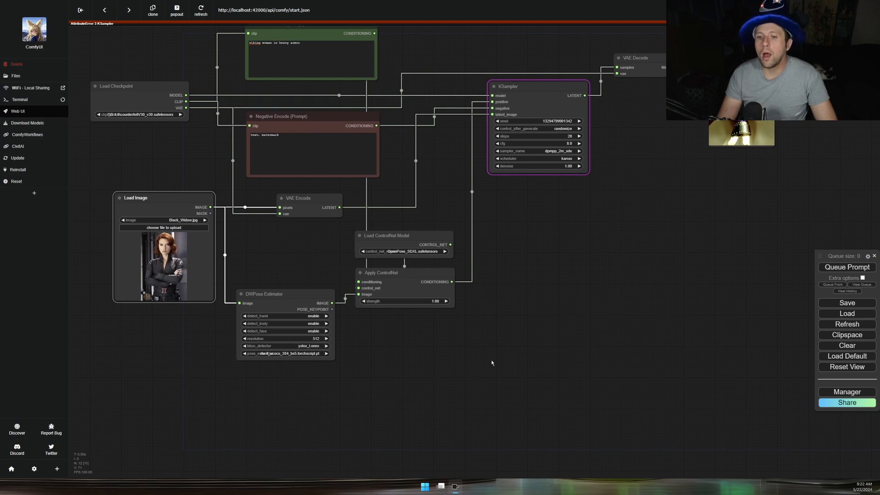
drag(492, 363, 452, 382)
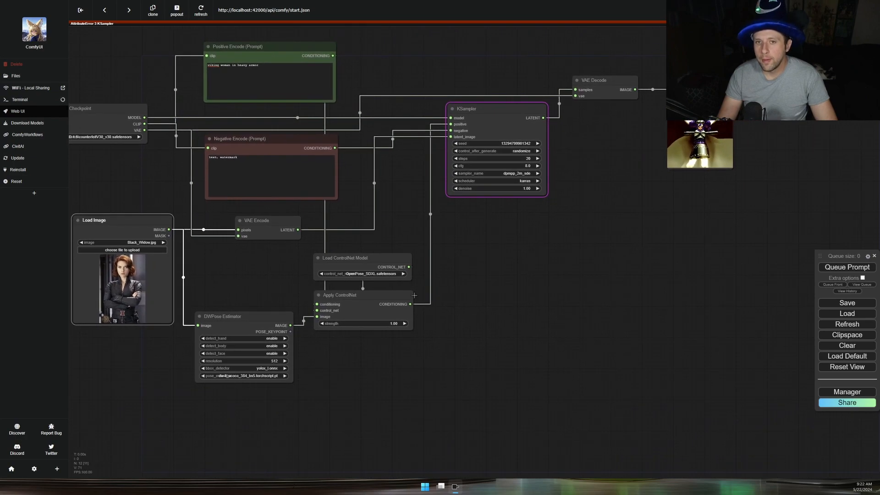
scroll(414, 296, up, 10)
scroll(414, 296, up, 4)
drag(461, 269, 639, 314)
click(334, 232)
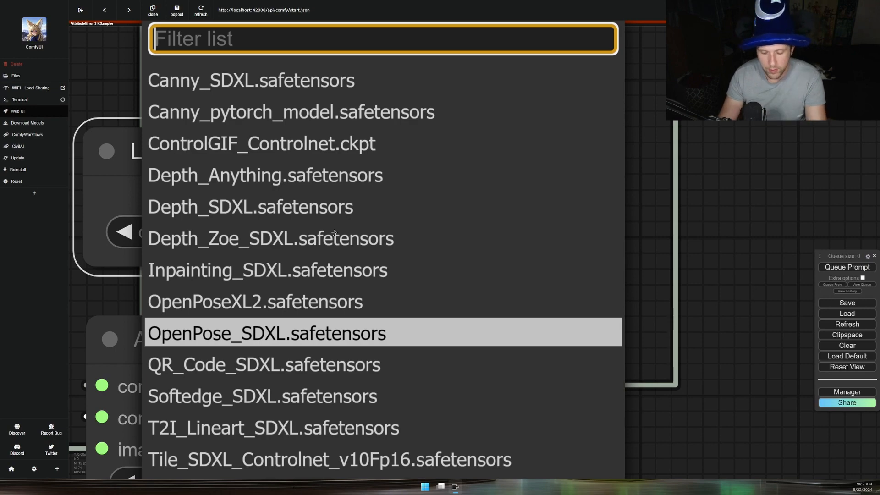
text(open)
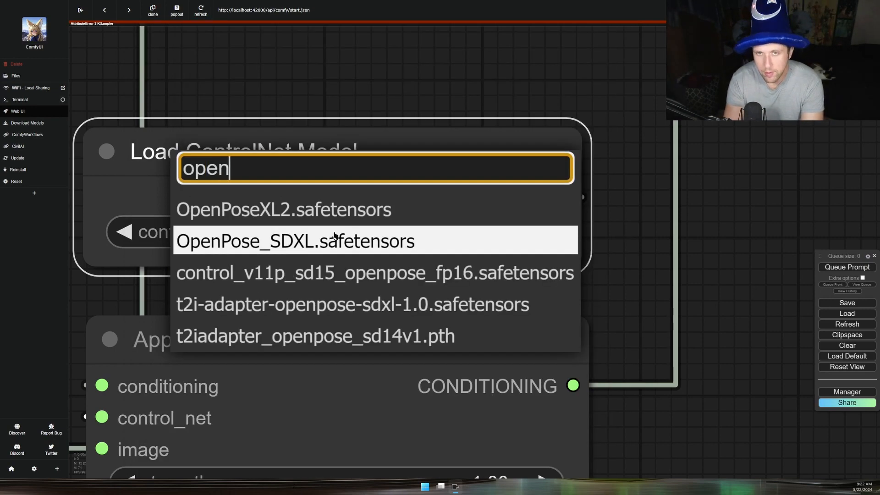
click(396, 277)
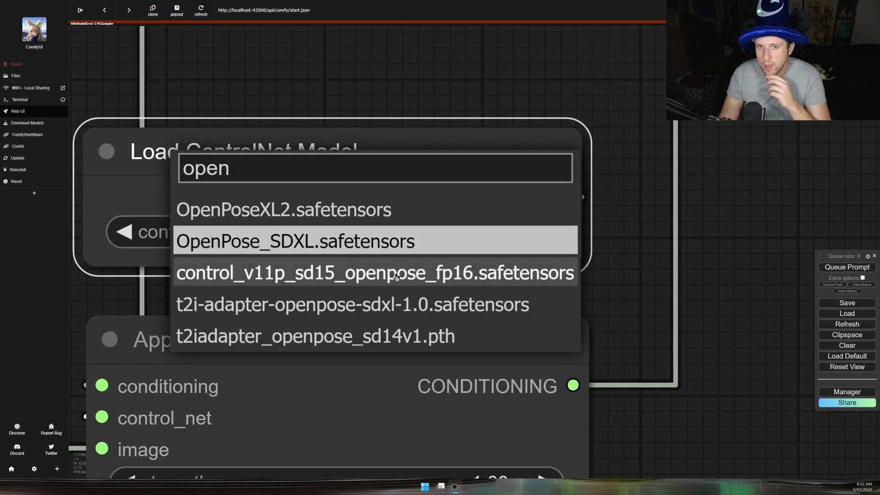
Queue the workflow with the SD 1.5 checkpoint and OpenPose model, and inspect the generated picture in Save Image
scroll(525, 280, down, 5)
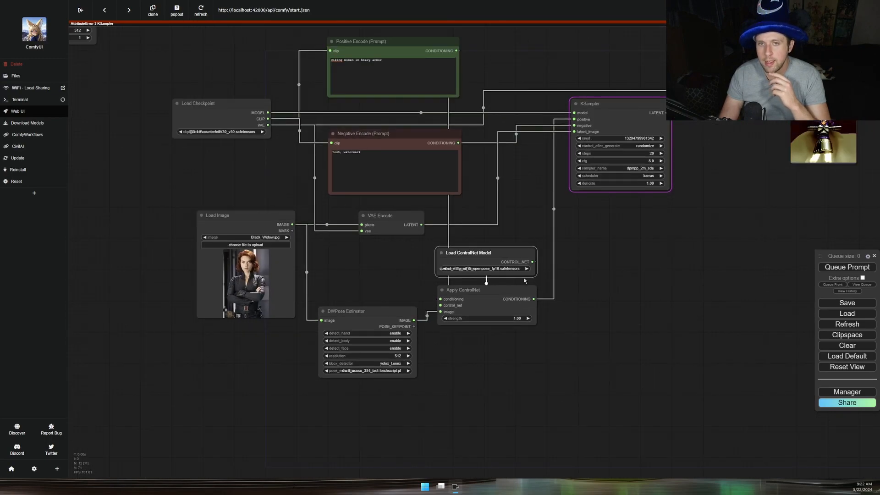
scroll(282, 171, up, 5)
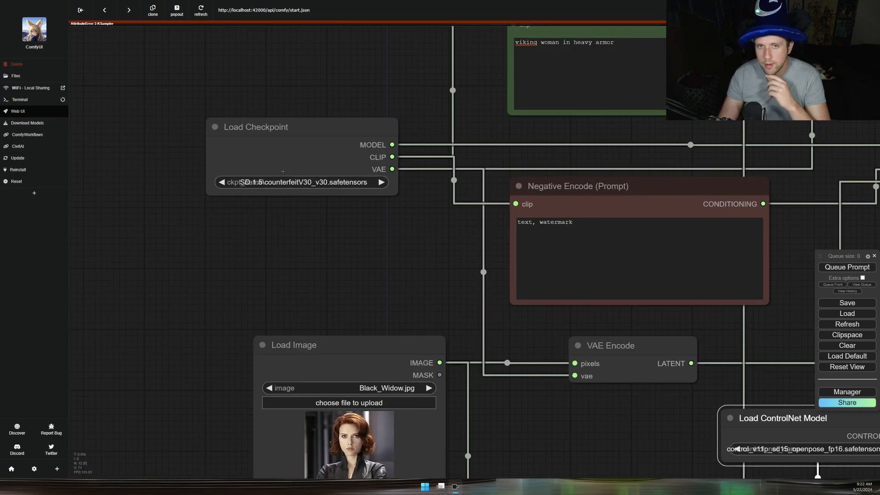
scroll(283, 171, up, 4)
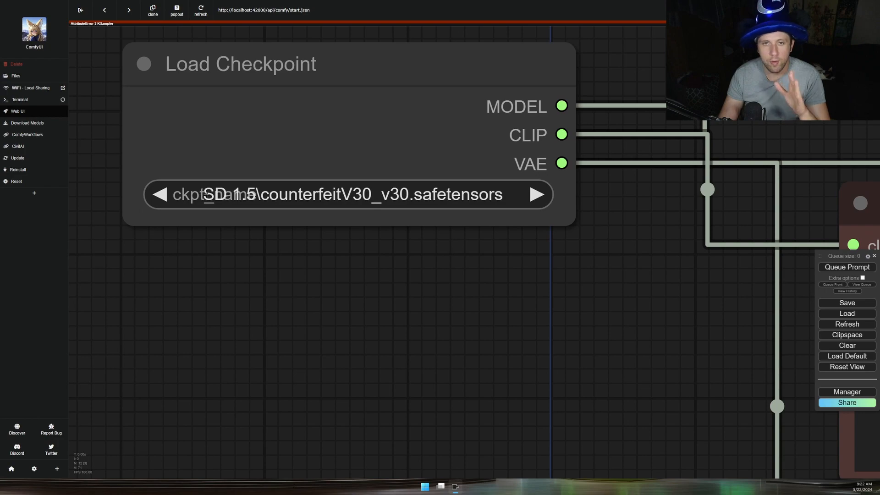
scroll(265, 262, down, 18)
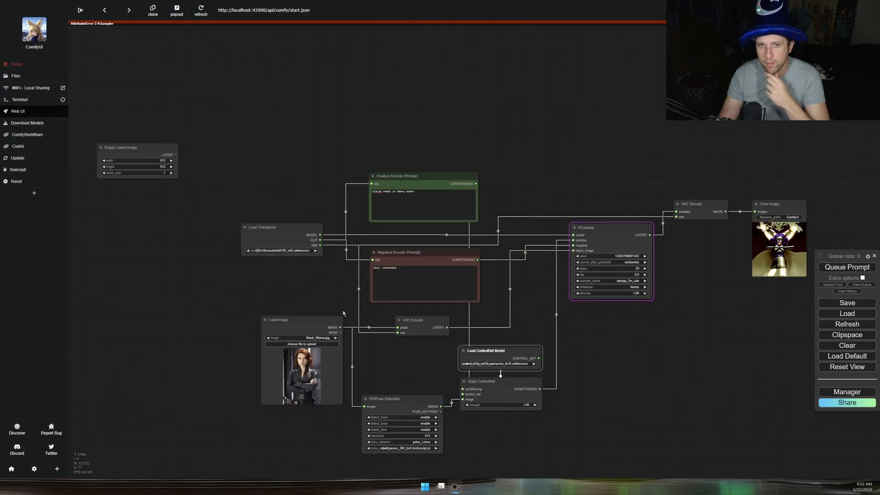
drag(672, 398, 513, 344)
click(843, 268)
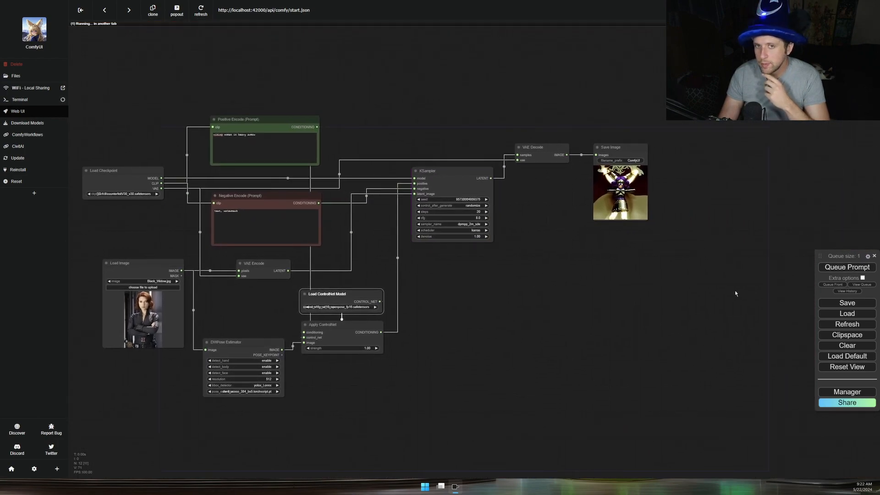
drag(444, 357, 504, 346)
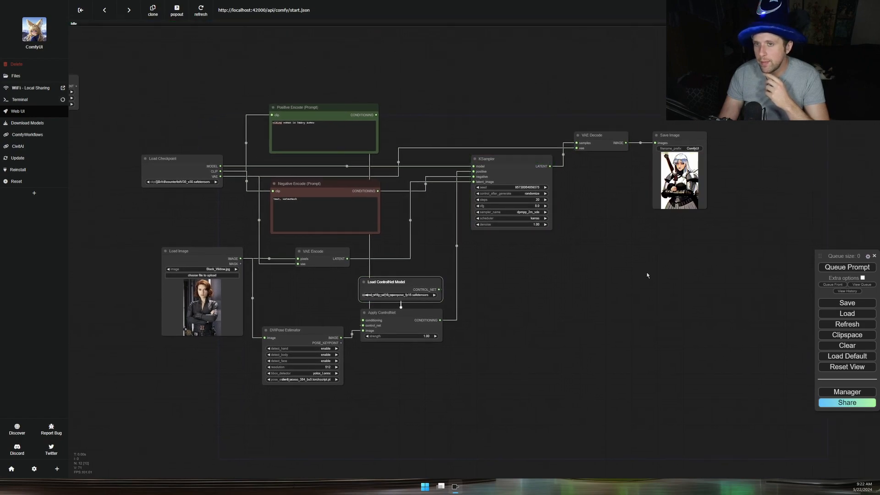
drag(623, 277, 340, 346)
scroll(417, 253, up, 15)
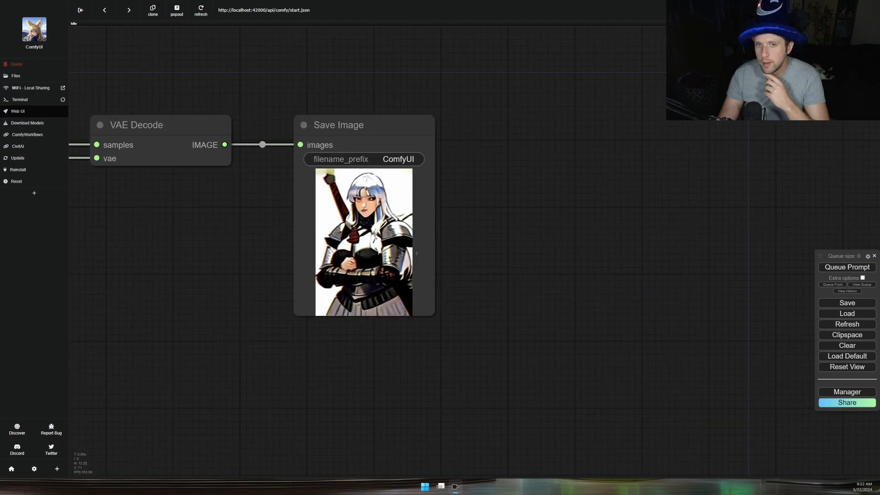
scroll(417, 253, up, 3)
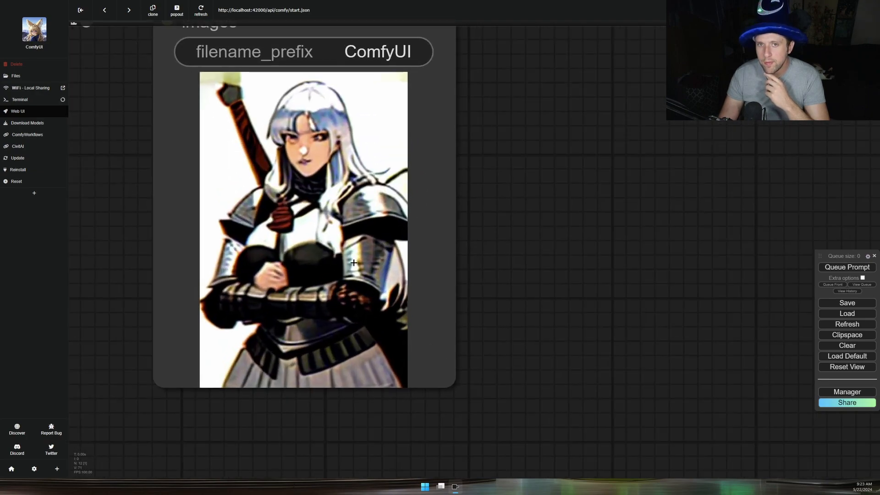
scroll(336, 250, down, 15)
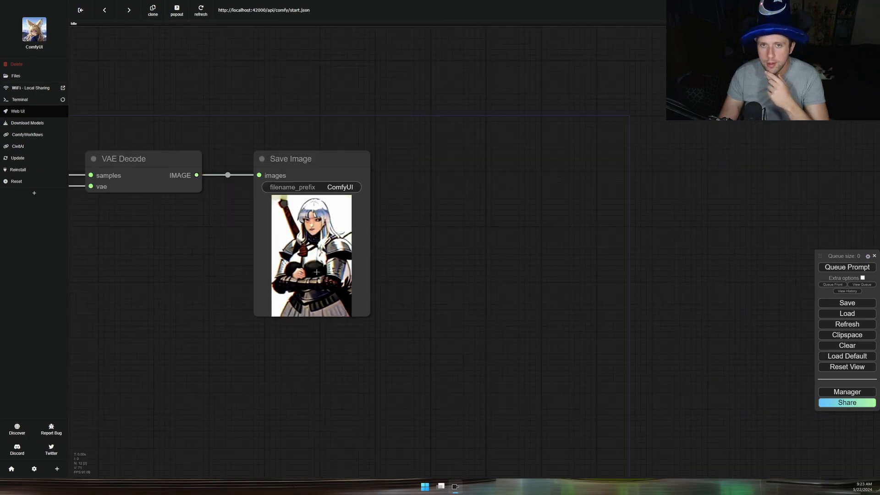
Set the Load Image source to example.png, cancelling the file upload dialog
drag(237, 343, 665, 168)
scroll(184, 194, up, 9)
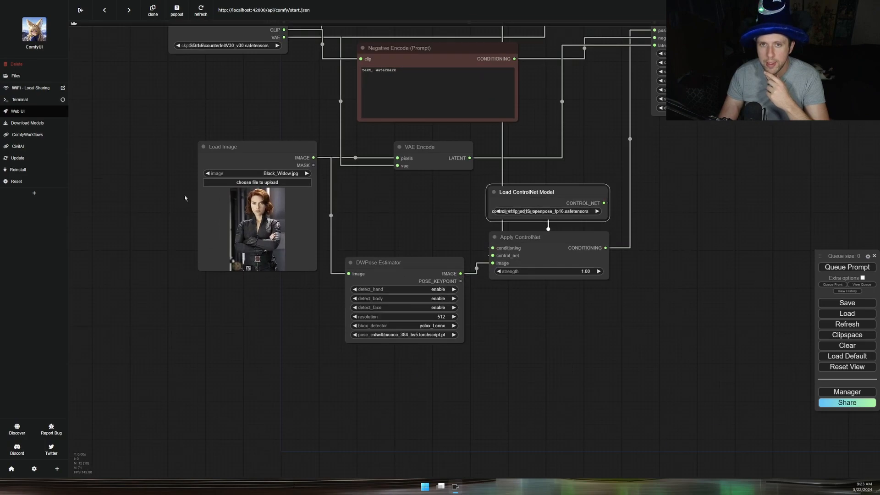
click(281, 175)
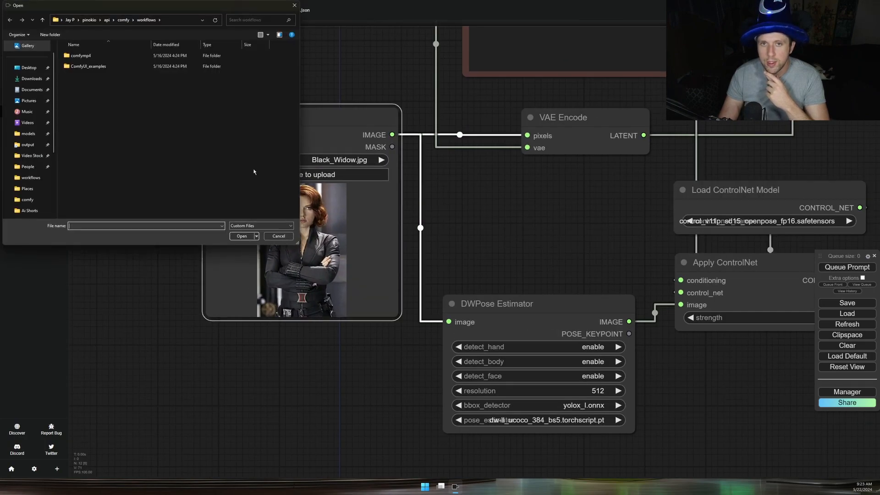
click(278, 236)
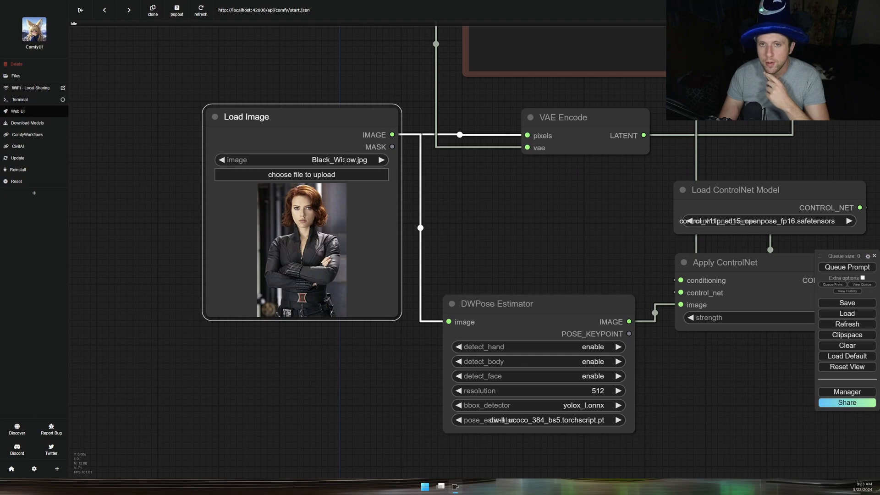
click(344, 161)
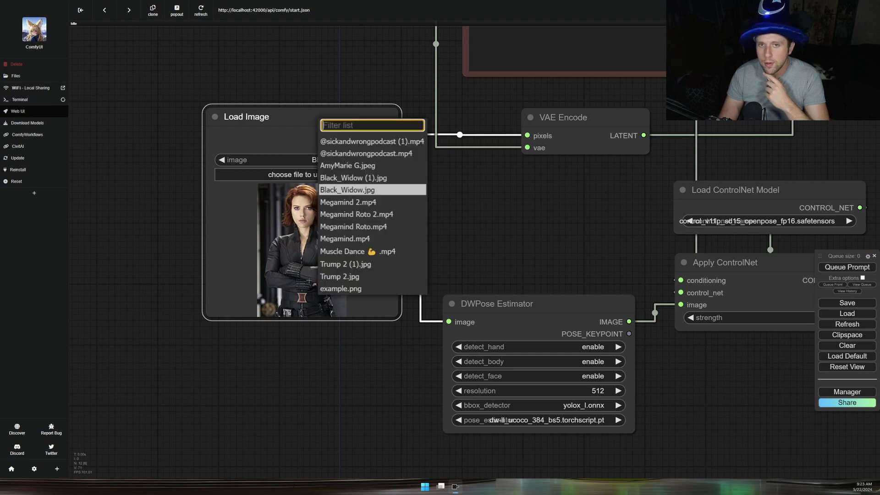
click(357, 291)
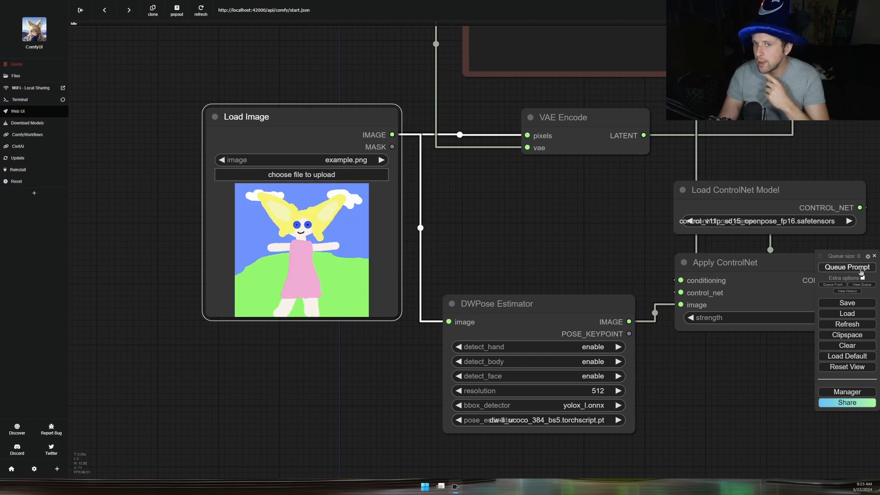
Queue the workflow with the example.png drawing and compare the generated figure's pose with the source
click(847, 267)
scroll(517, 260, down, 10)
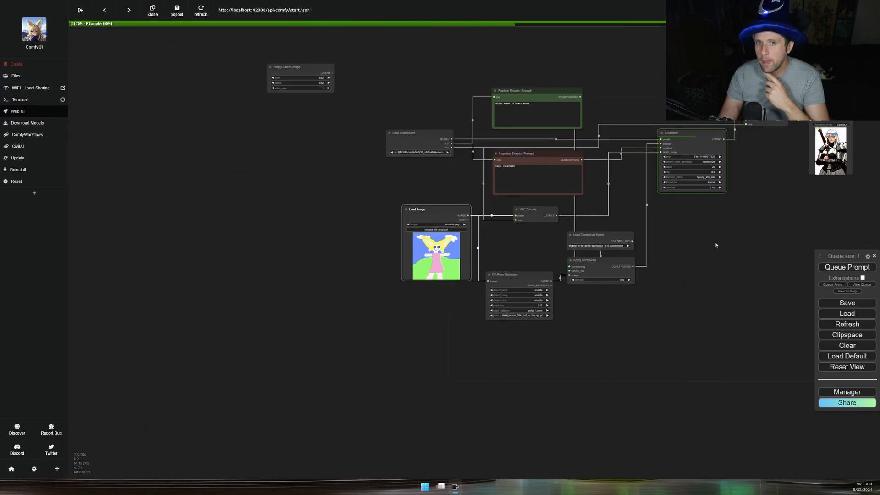
drag(766, 239, 504, 285)
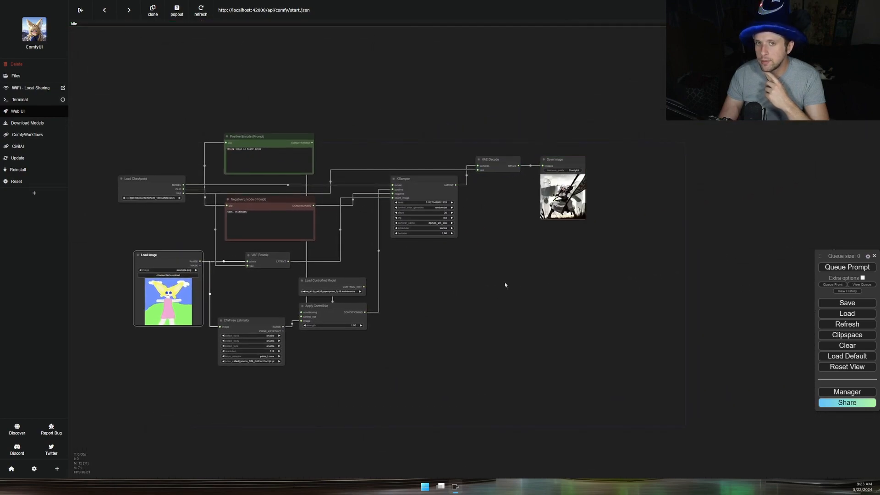
scroll(594, 207, up, 10)
scroll(594, 207, up, 5)
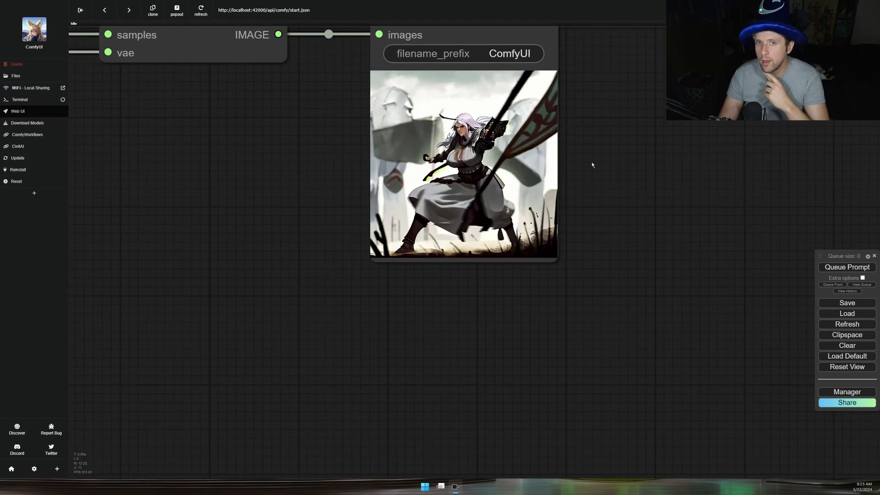
drag(593, 154, 574, 215)
scroll(517, 214, up, 7)
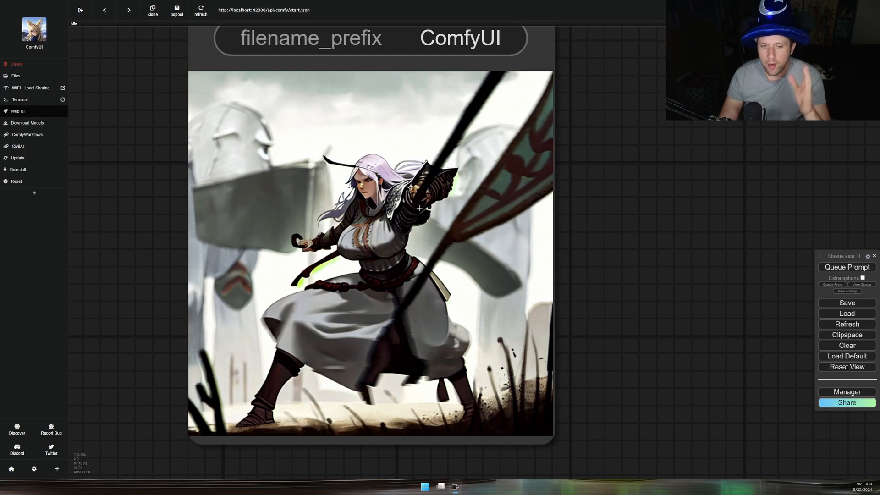
scroll(419, 208, down, 5)
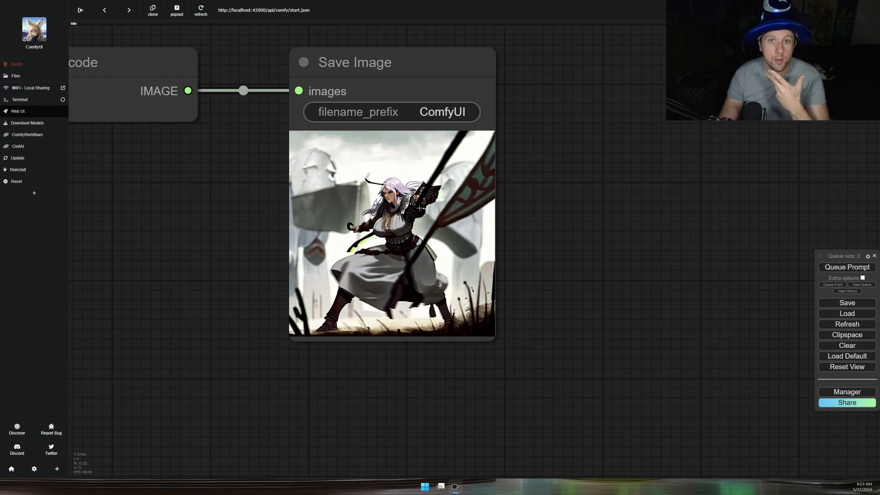
scroll(419, 208, down, 10)
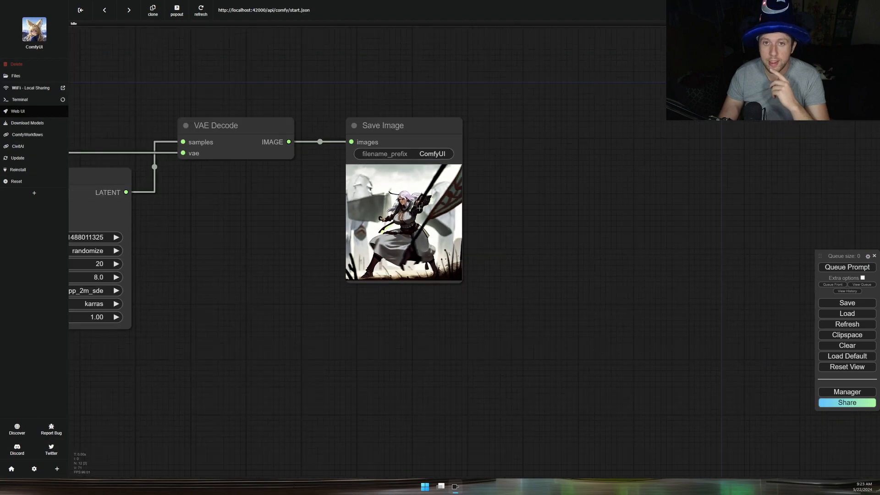
drag(275, 308, 487, 246)
scroll(521, 220, down, 3)
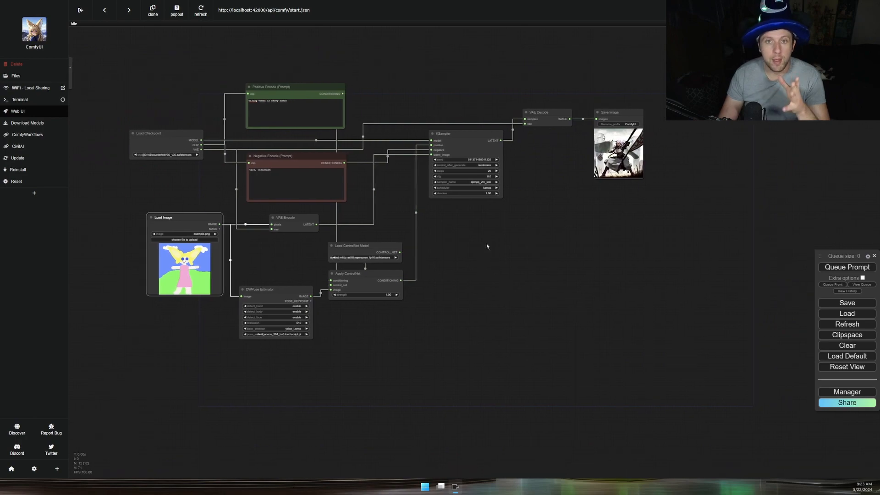